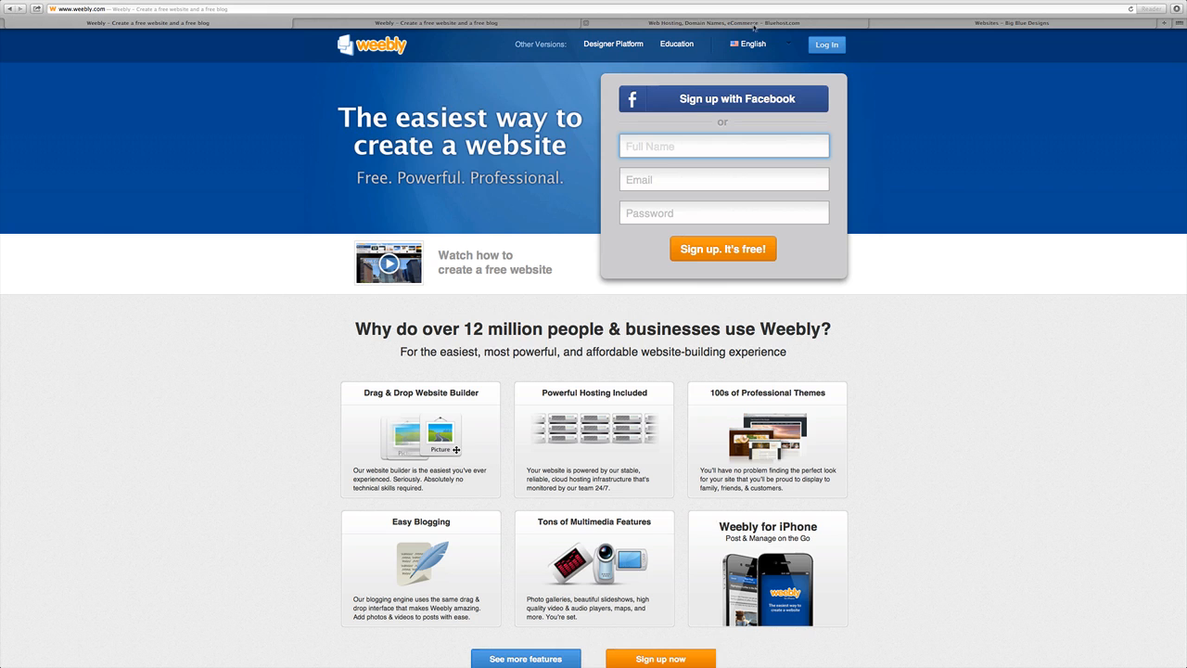
# Step: Switch to the Bluehost home page and review its hosting features and pricing
pyautogui.click(753, 23)
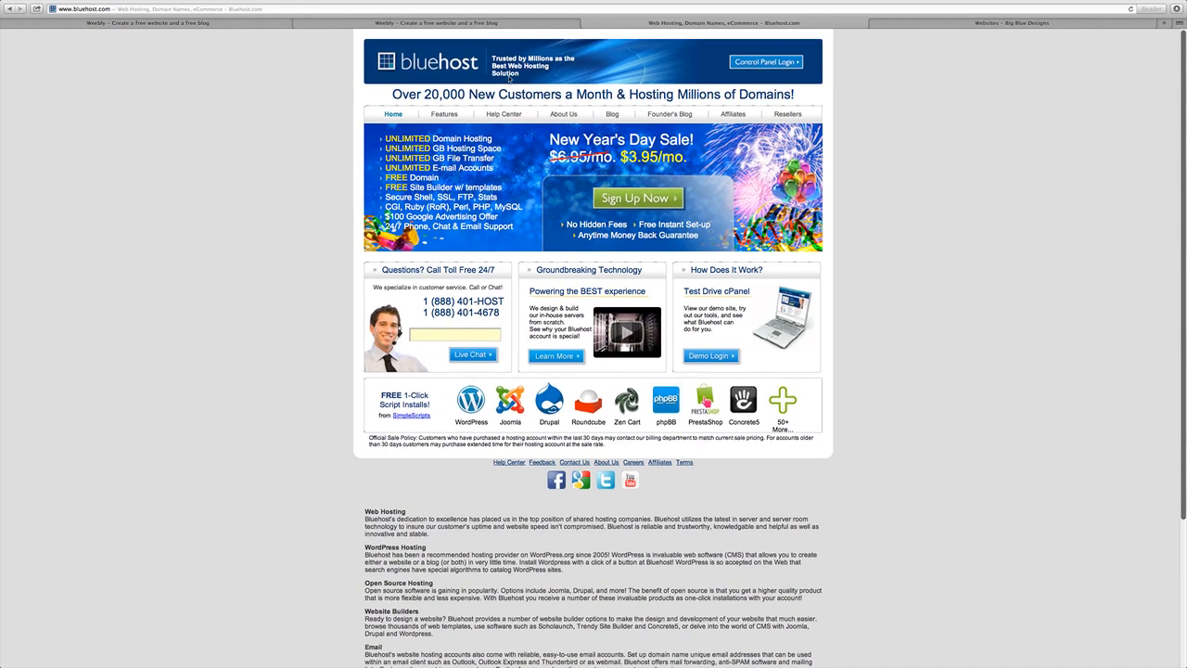
pyautogui.scroll(5, 554, 193)
pyautogui.scroll(-5, 554, 193)
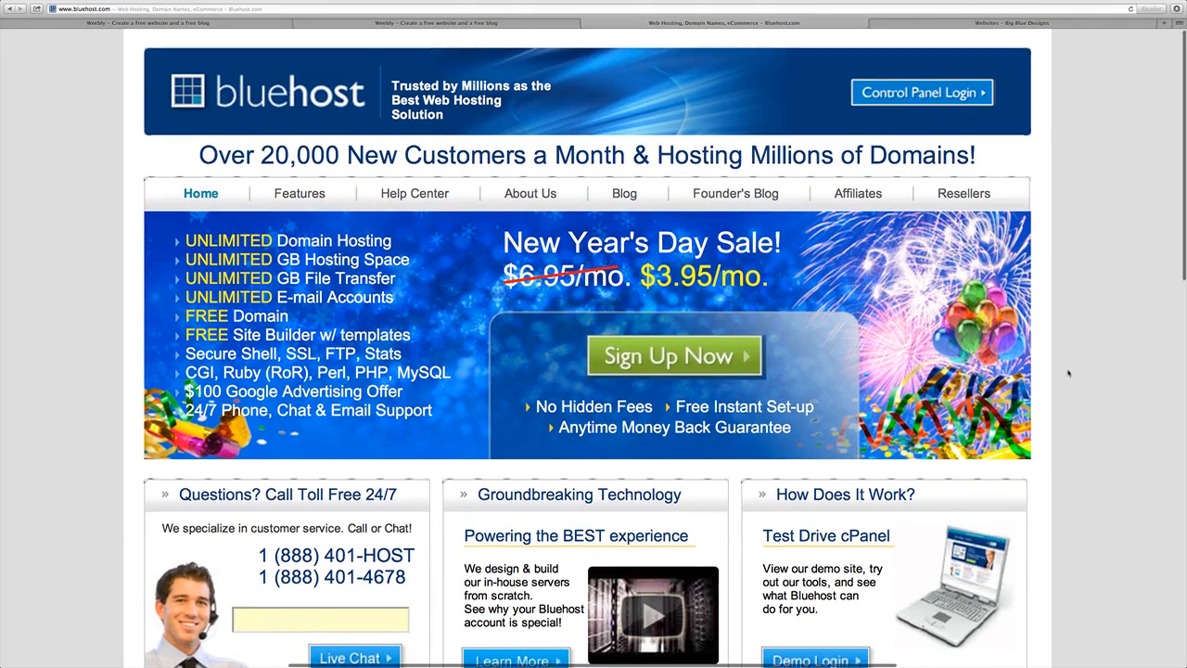
pyautogui.scroll(-1, 1069, 373)
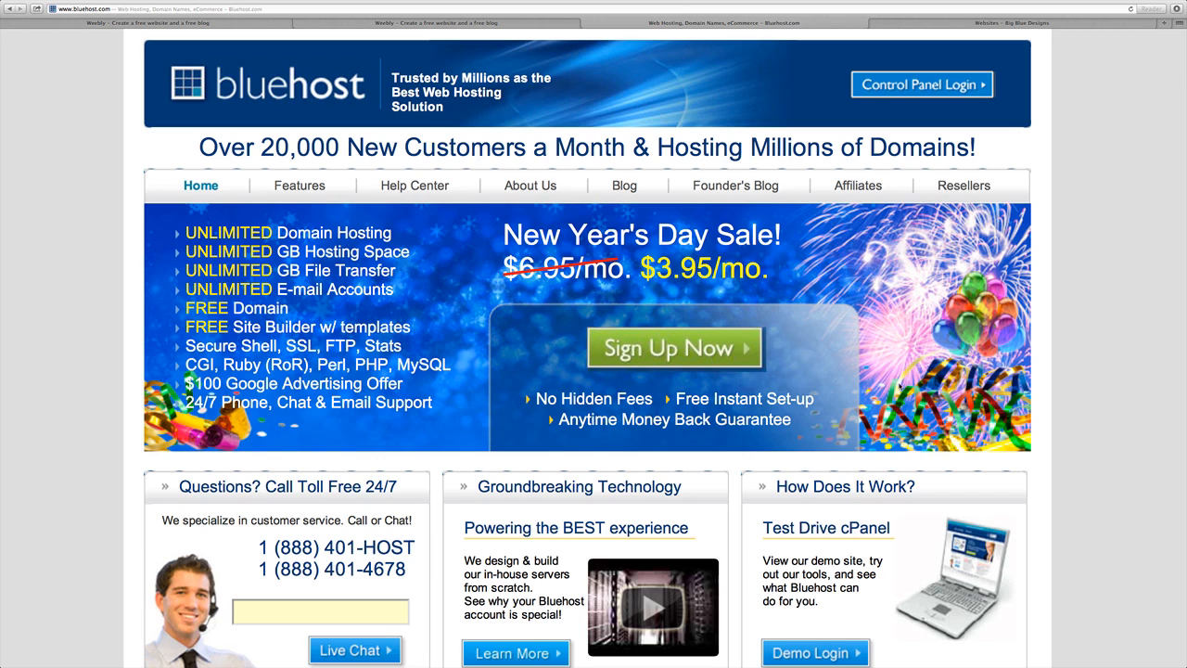
# Step: Open Bluehost's sign-up page and go to the domain entry under I Need a Domain Name
pyautogui.click(638, 357)
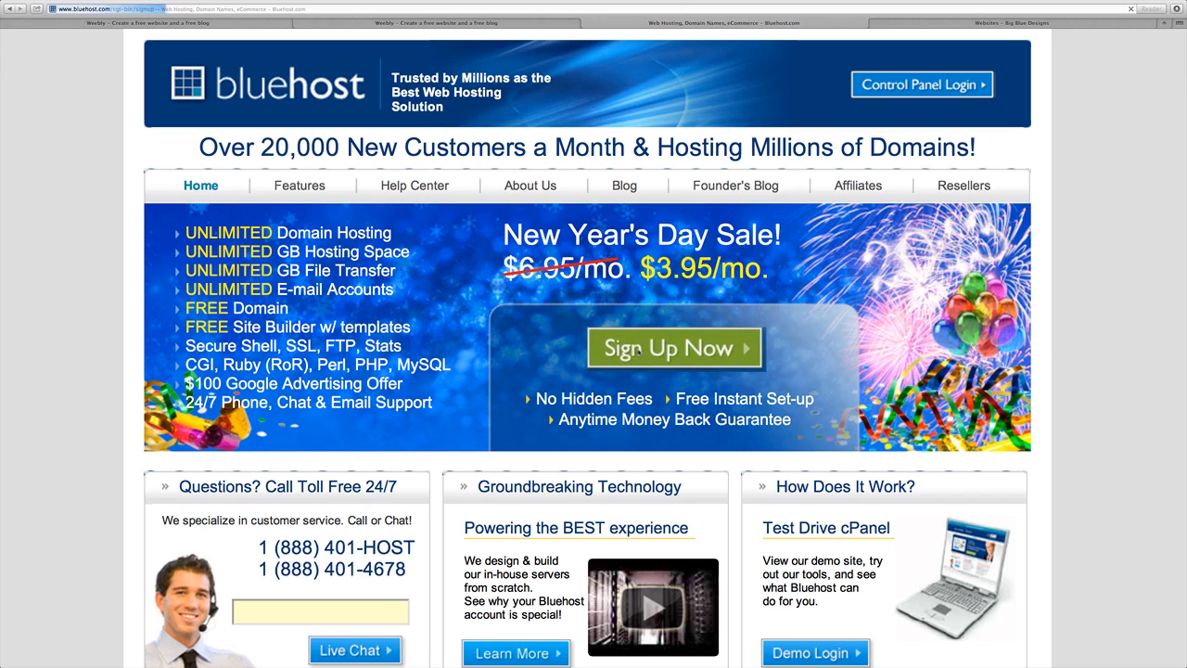
pyautogui.scroll(5, 490, 308)
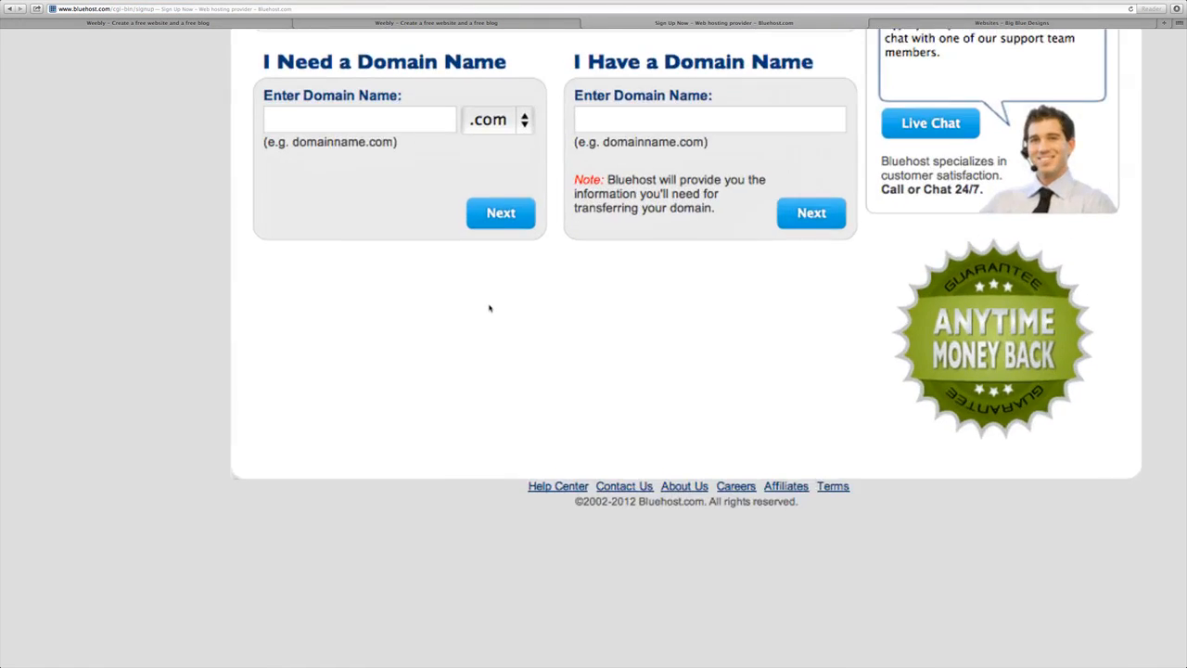
pyautogui.scroll(4, 489, 308)
pyautogui.hscroll(1, 490, 308)
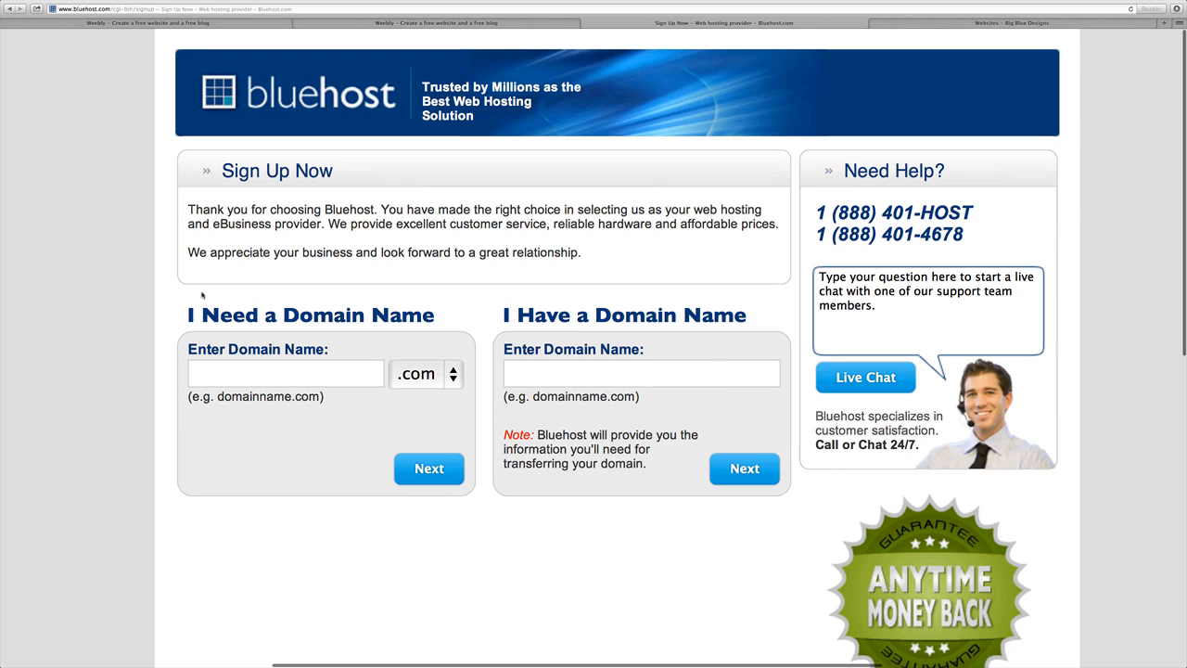
pyautogui.click(207, 371)
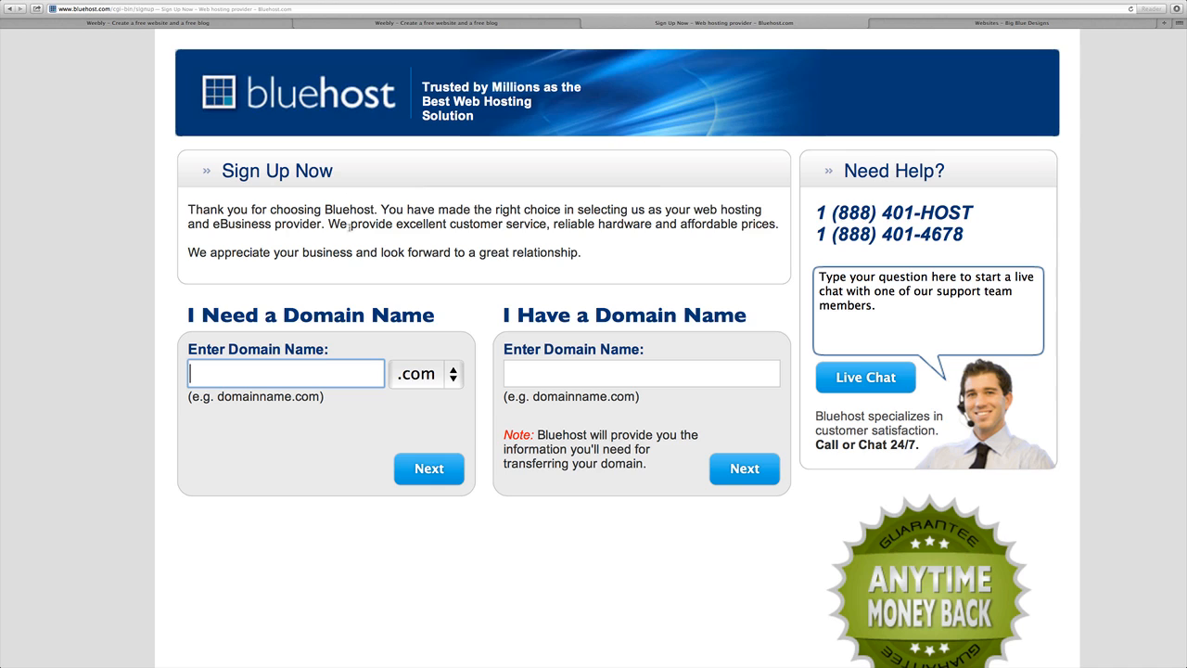
# Step: View Weebly's public home page and return to the account's My Sites overview
pyautogui.click(379, 23)
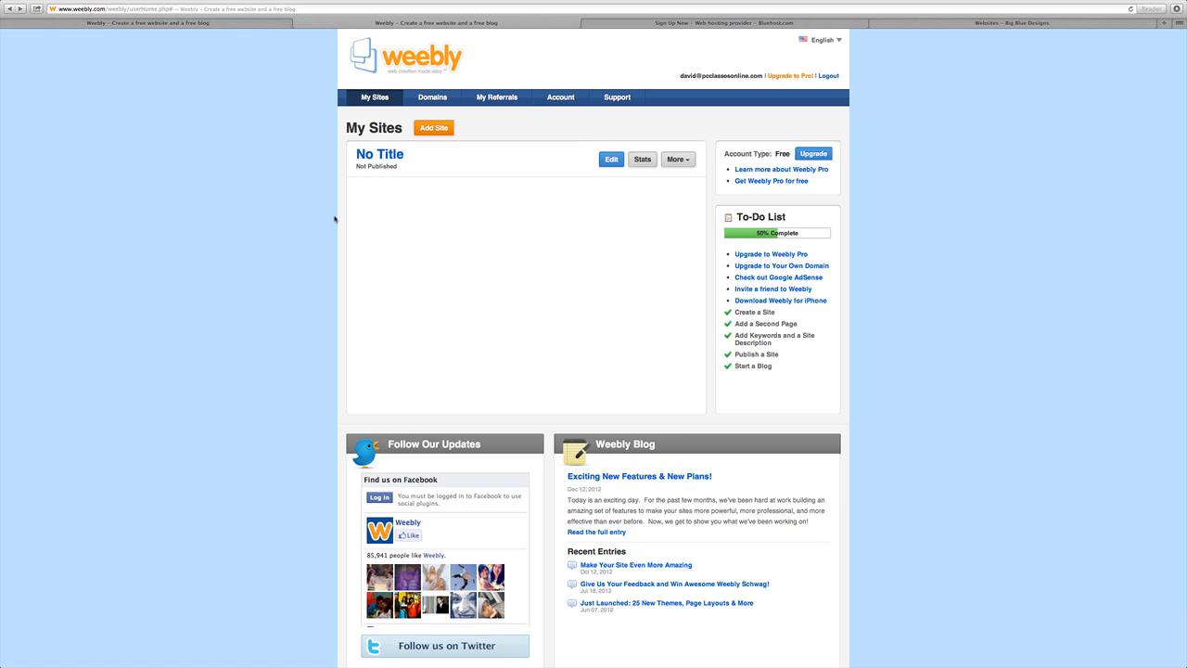
pyautogui.click(195, 23)
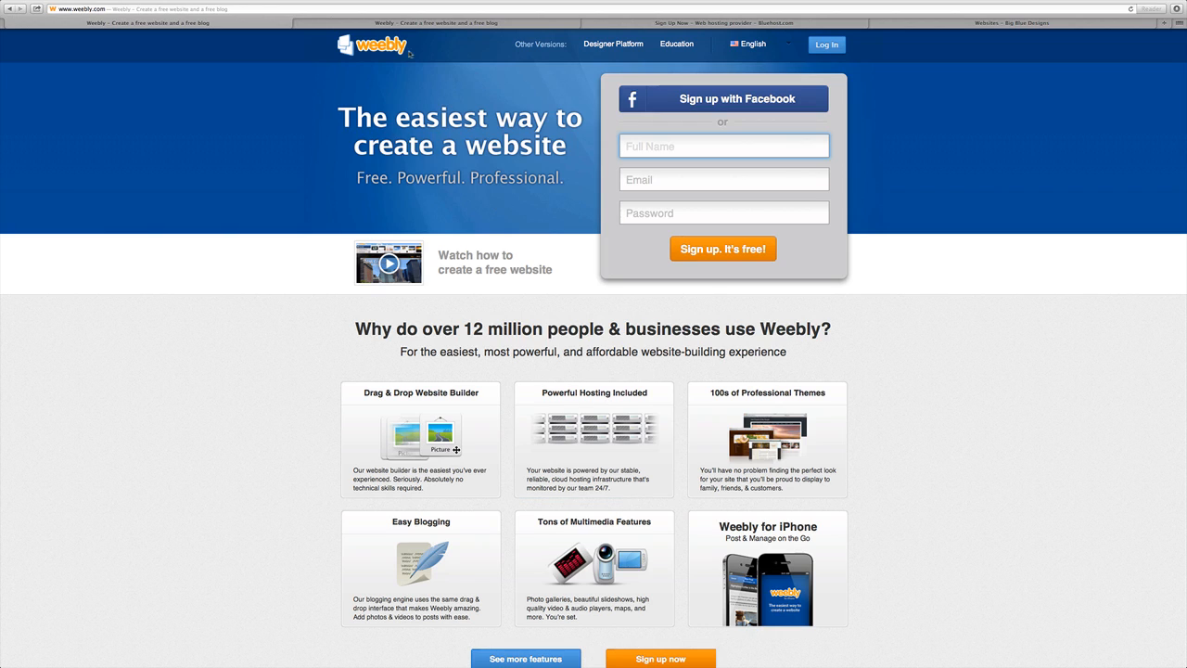
pyautogui.click(394, 25)
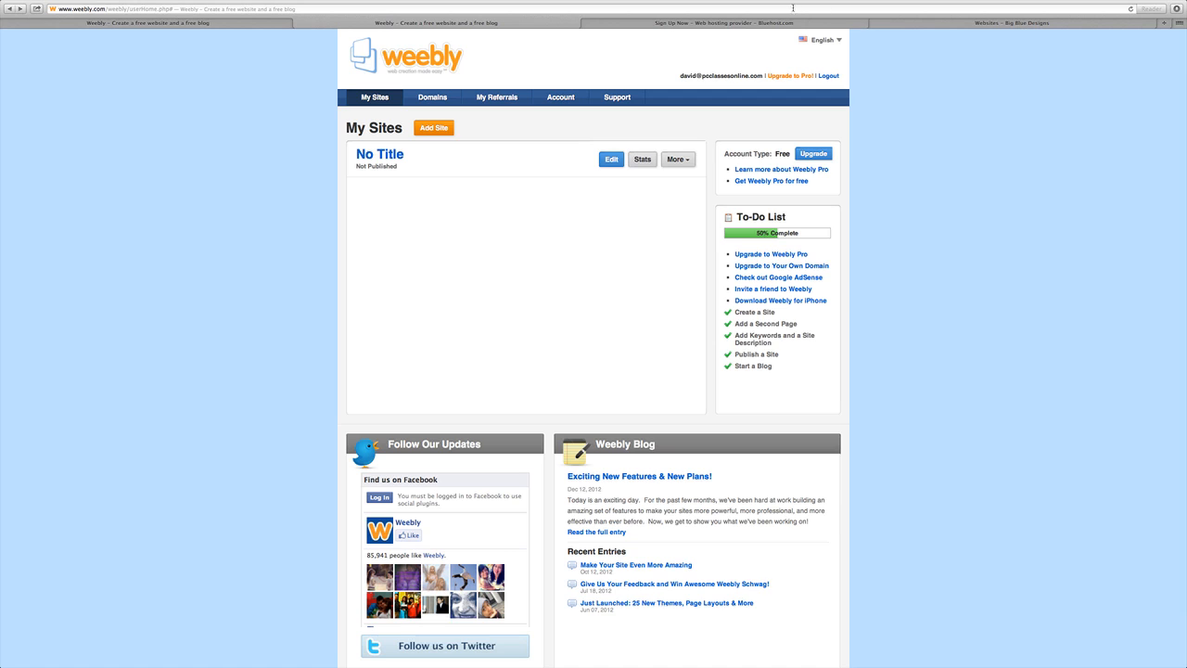
# Step: Browse the enlarged website examples one after another in the Big Blue Designs portfolio
pyautogui.click(905, 24)
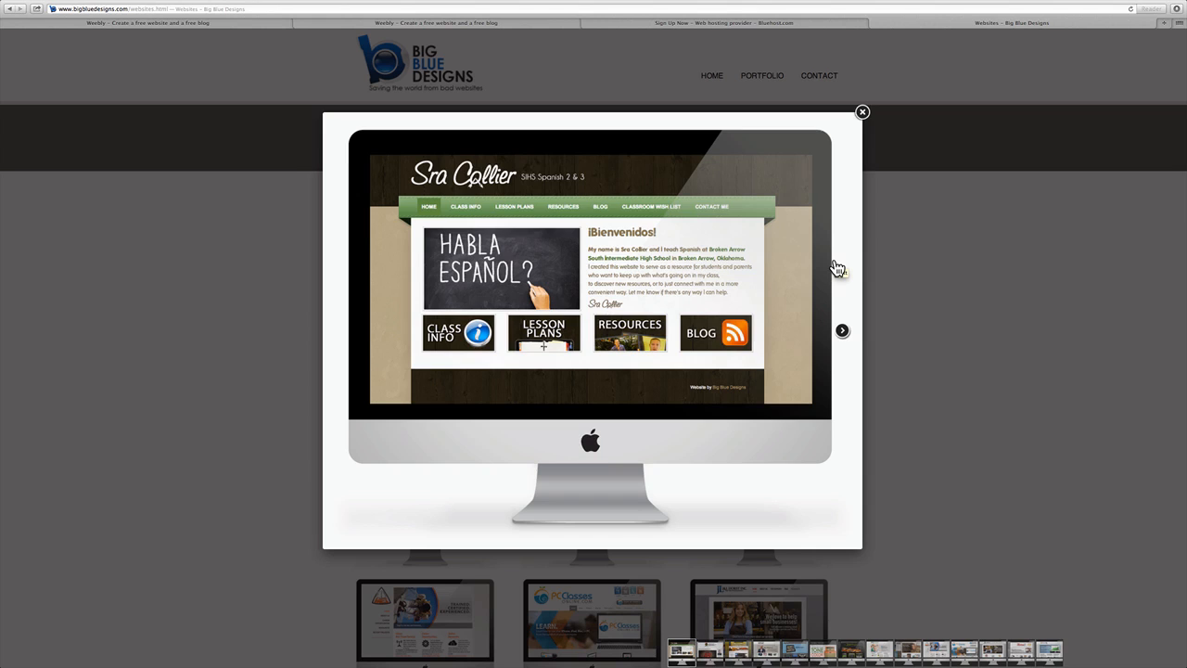
pyautogui.click(844, 332)
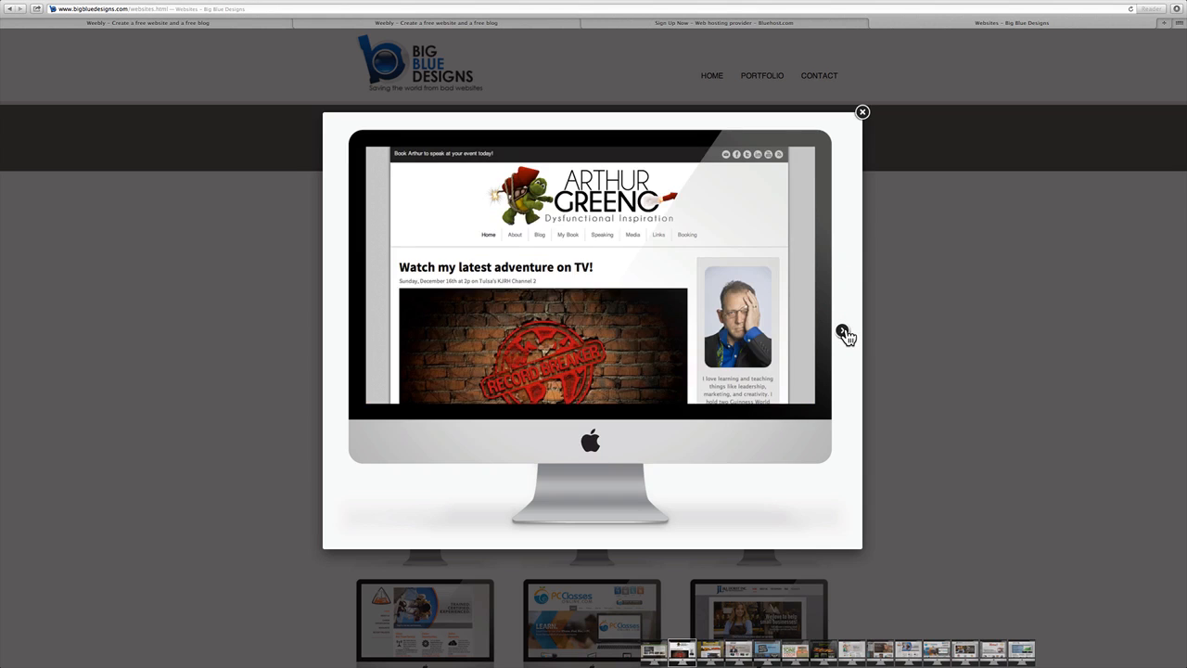
pyautogui.click(843, 332)
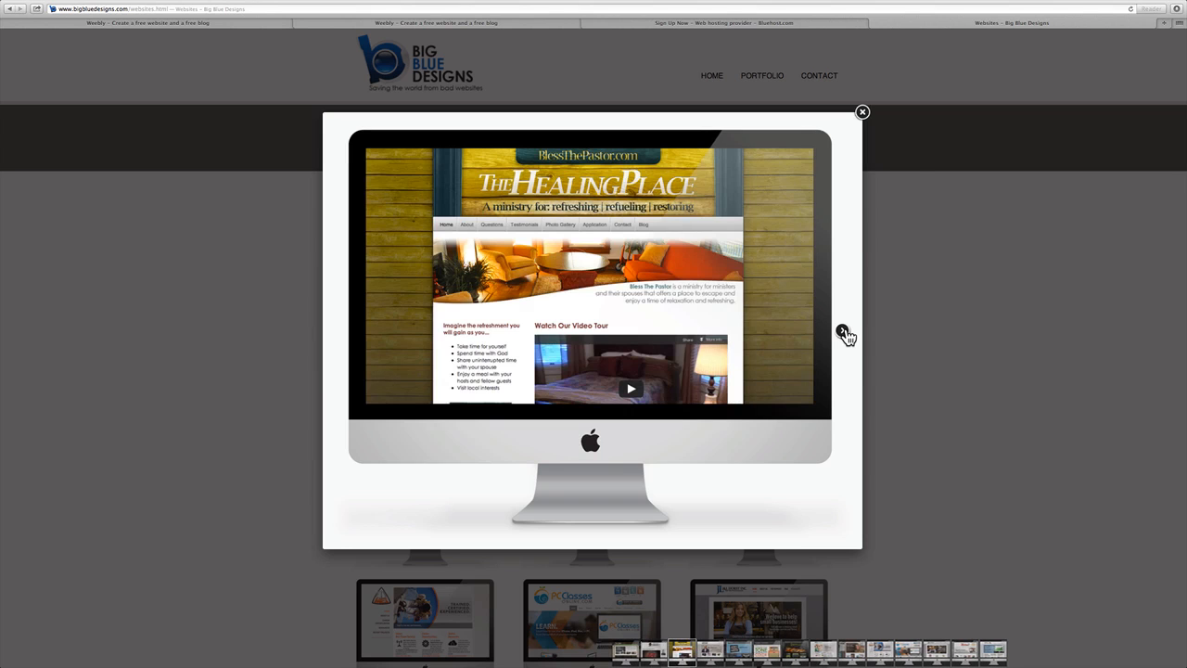
pyautogui.click(843, 332)
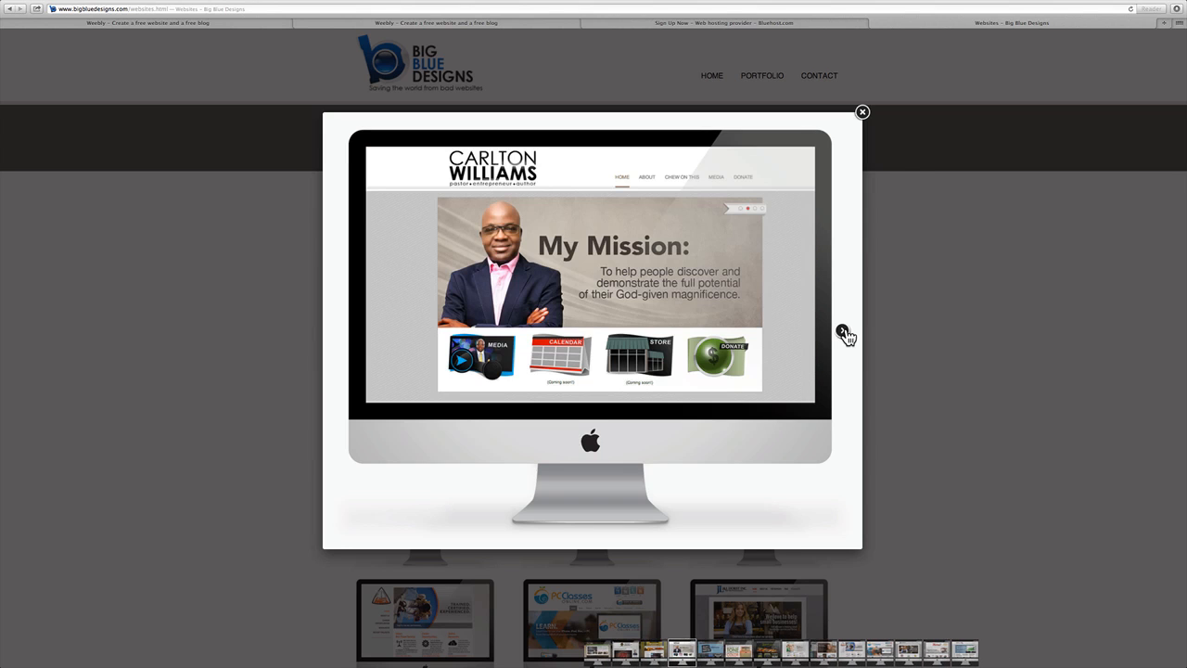
pyautogui.click(843, 332)
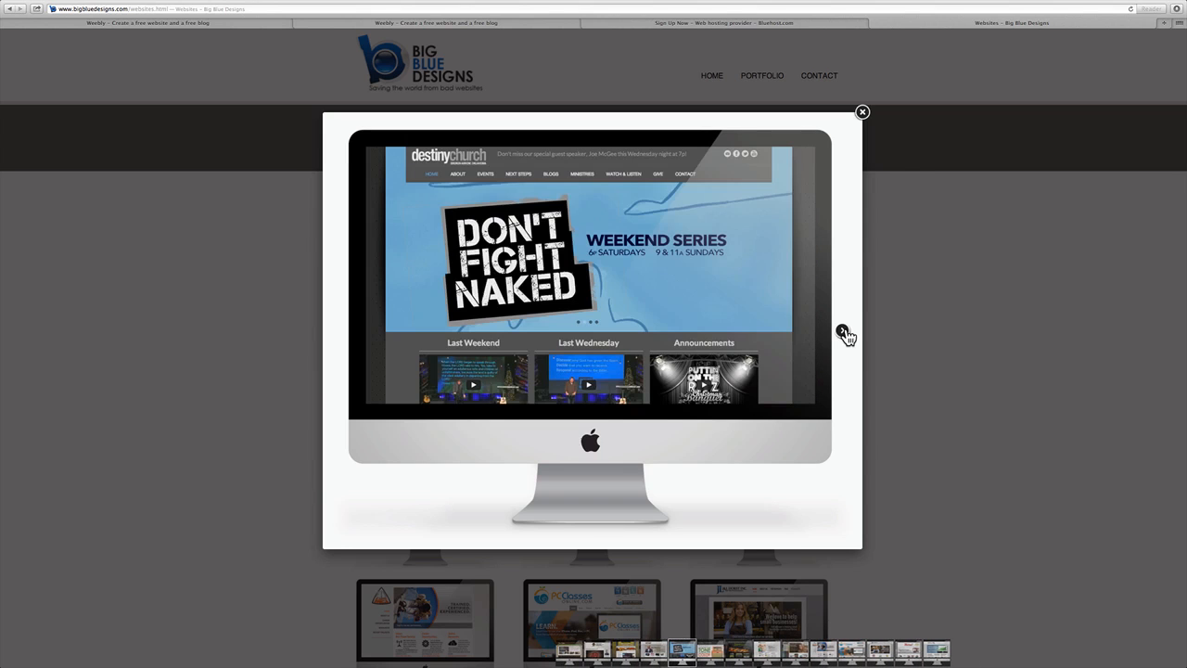
pyautogui.click(843, 332)
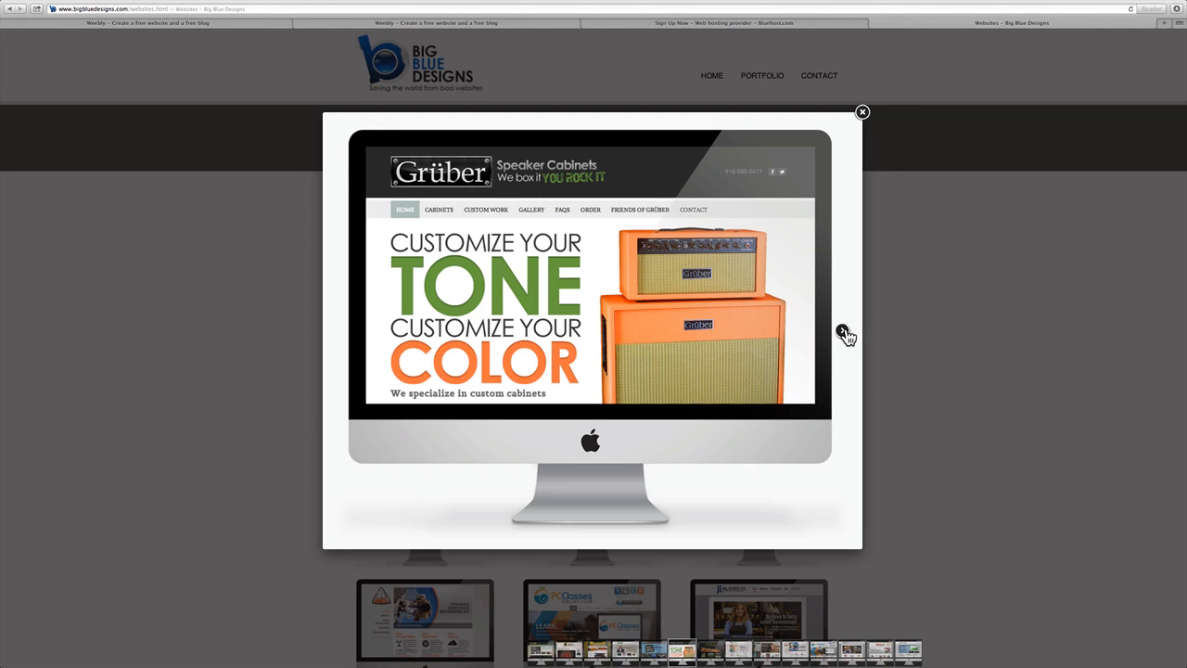
pyautogui.click(843, 332)
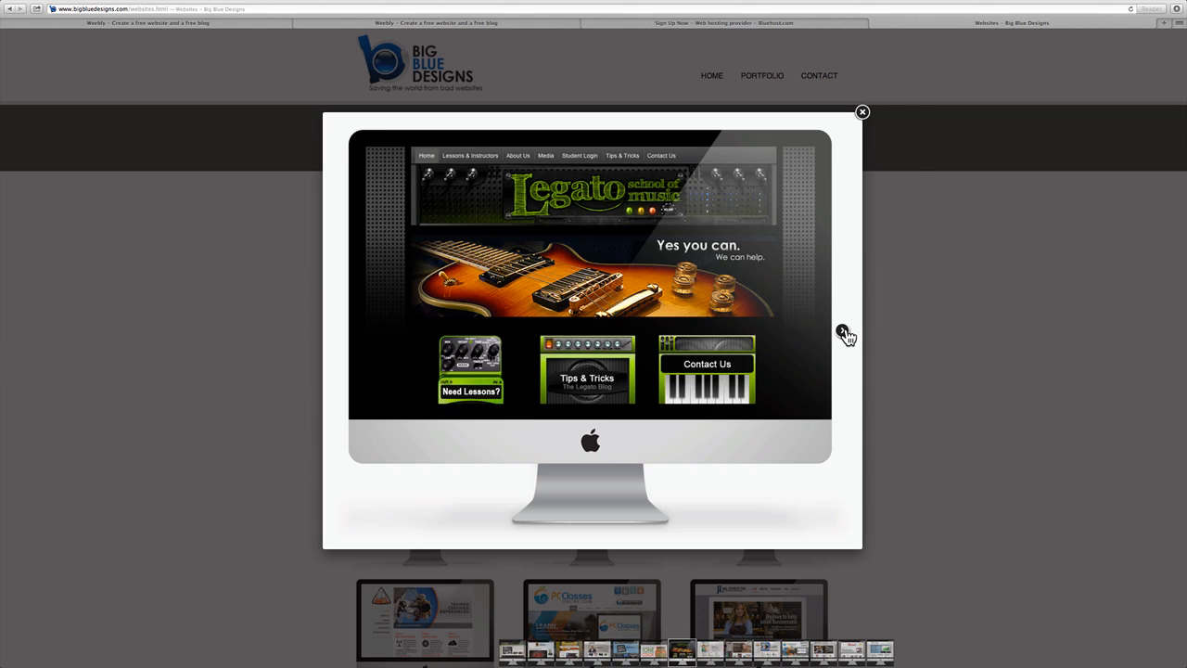
pyautogui.click(844, 332)
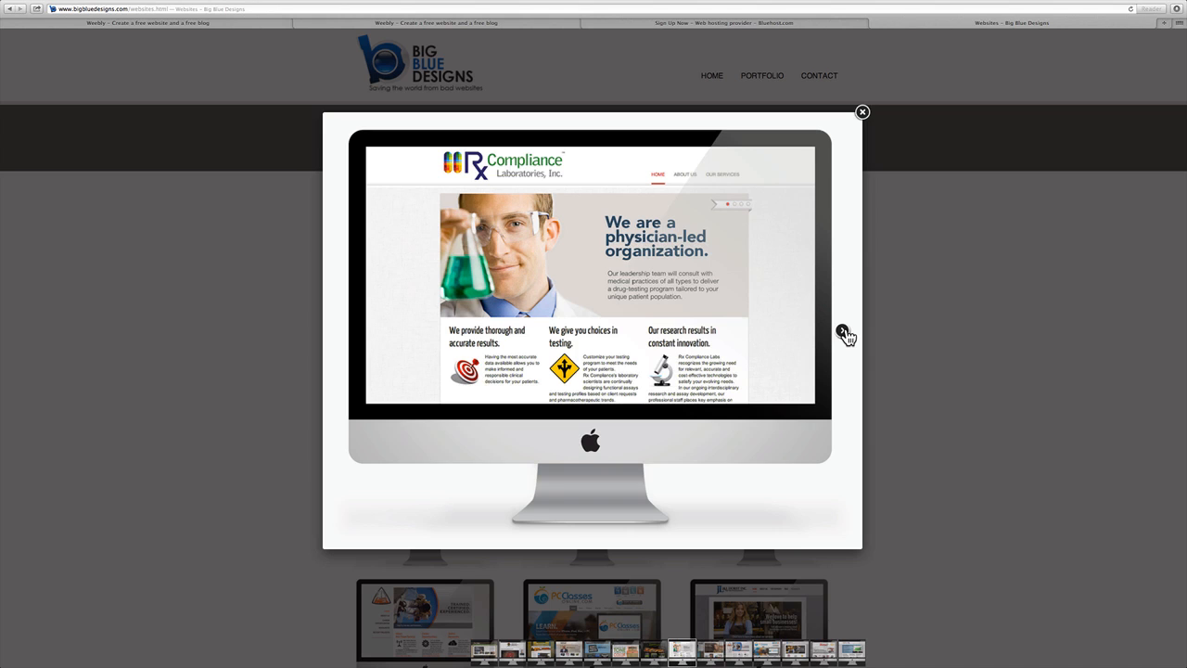
pyautogui.click(843, 332)
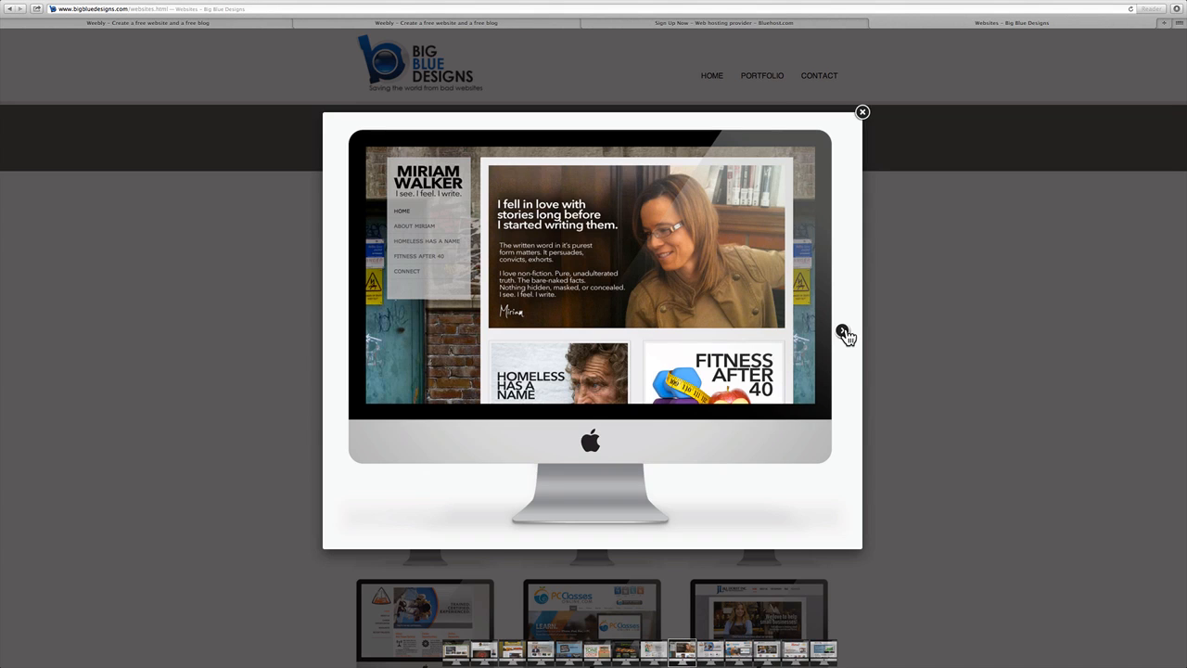
pyautogui.click(843, 332)
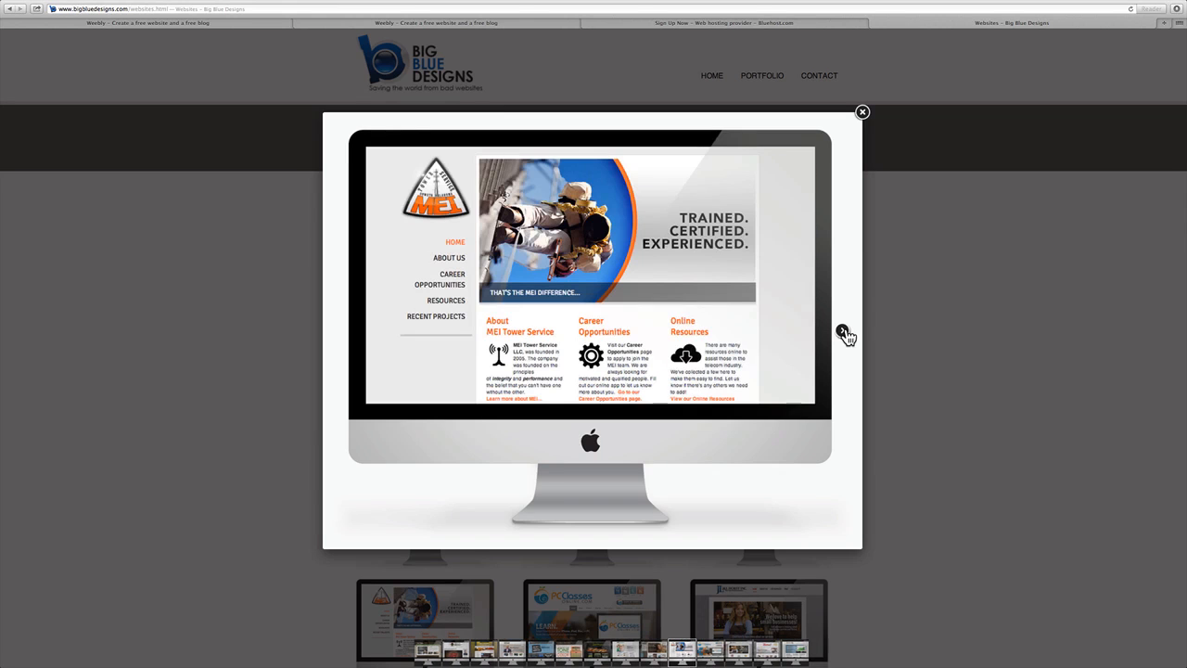
pyautogui.click(843, 332)
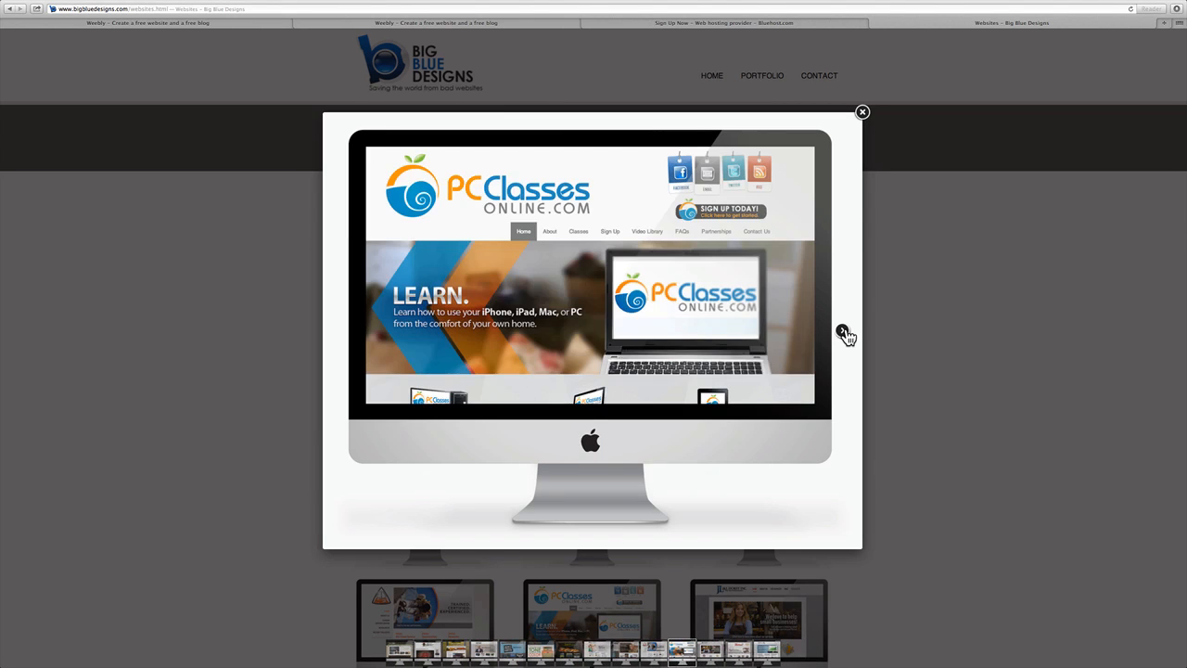
pyautogui.click(843, 332)
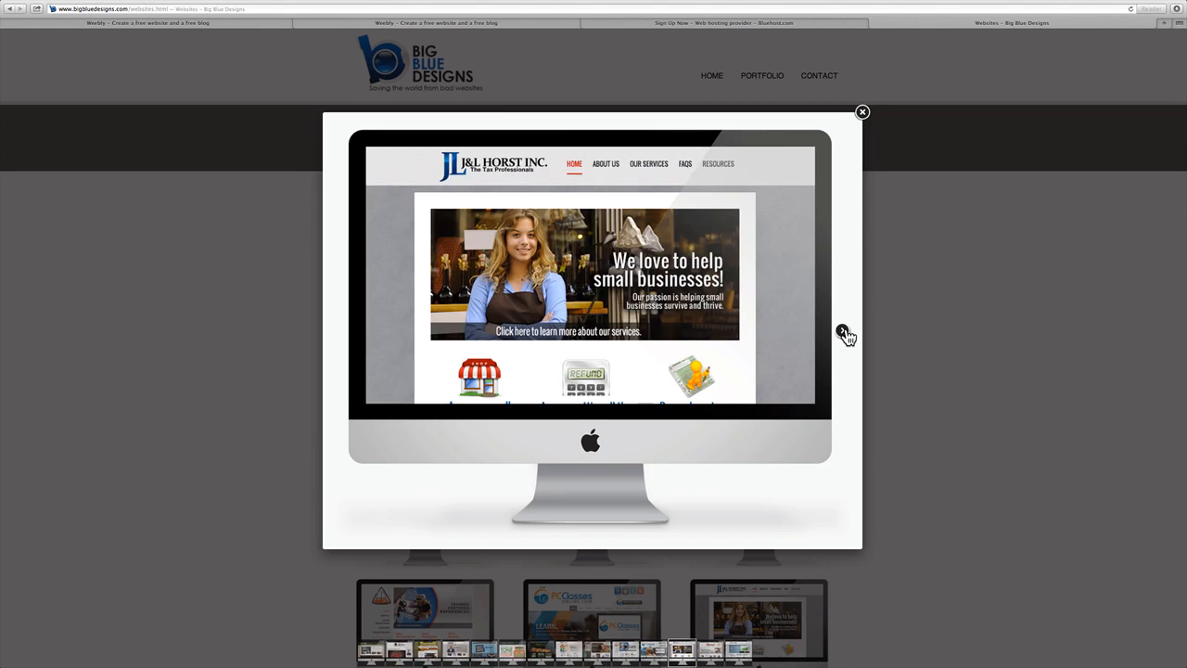
pyautogui.click(843, 332)
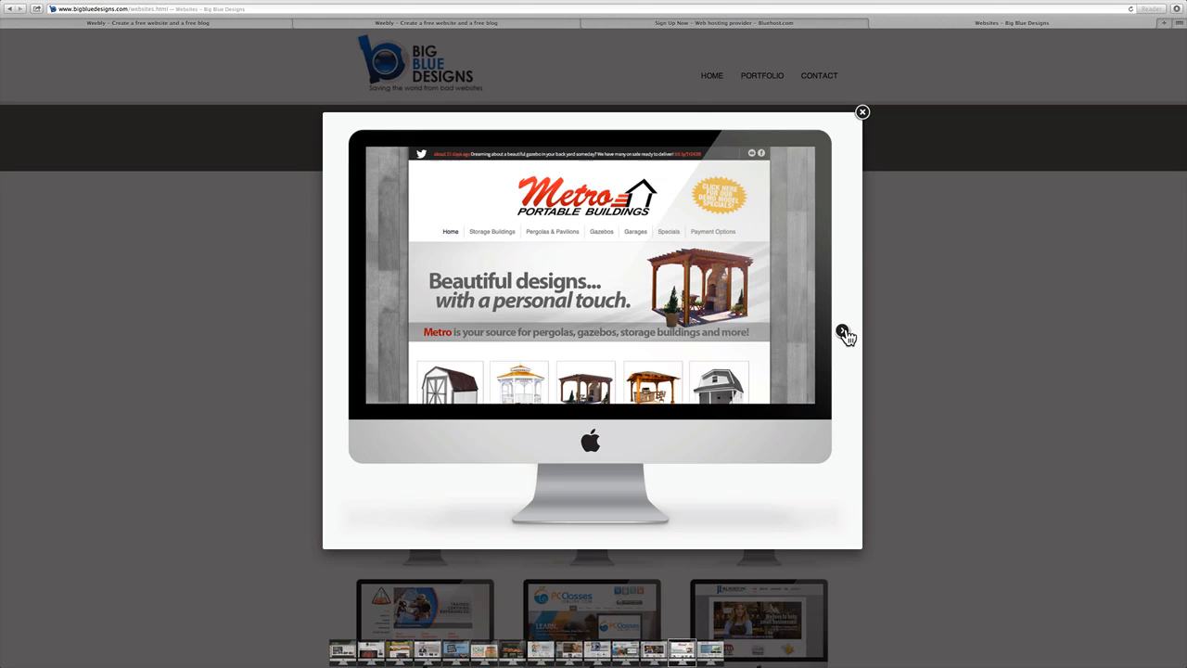
pyautogui.click(843, 332)
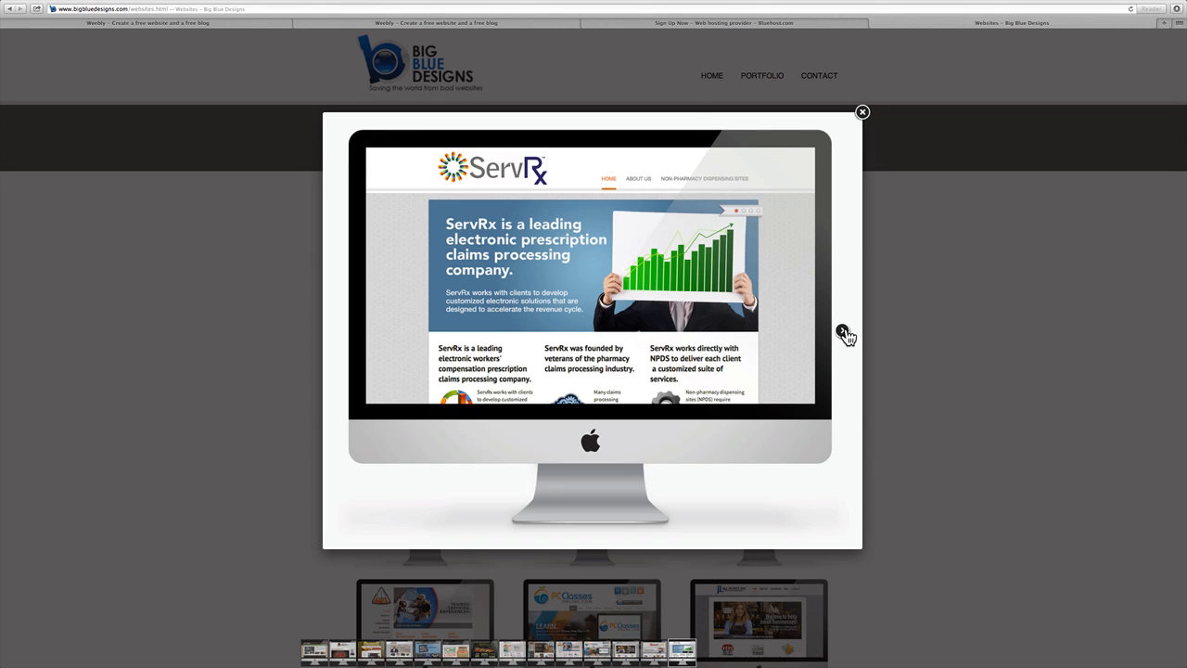
pyautogui.click(843, 332)
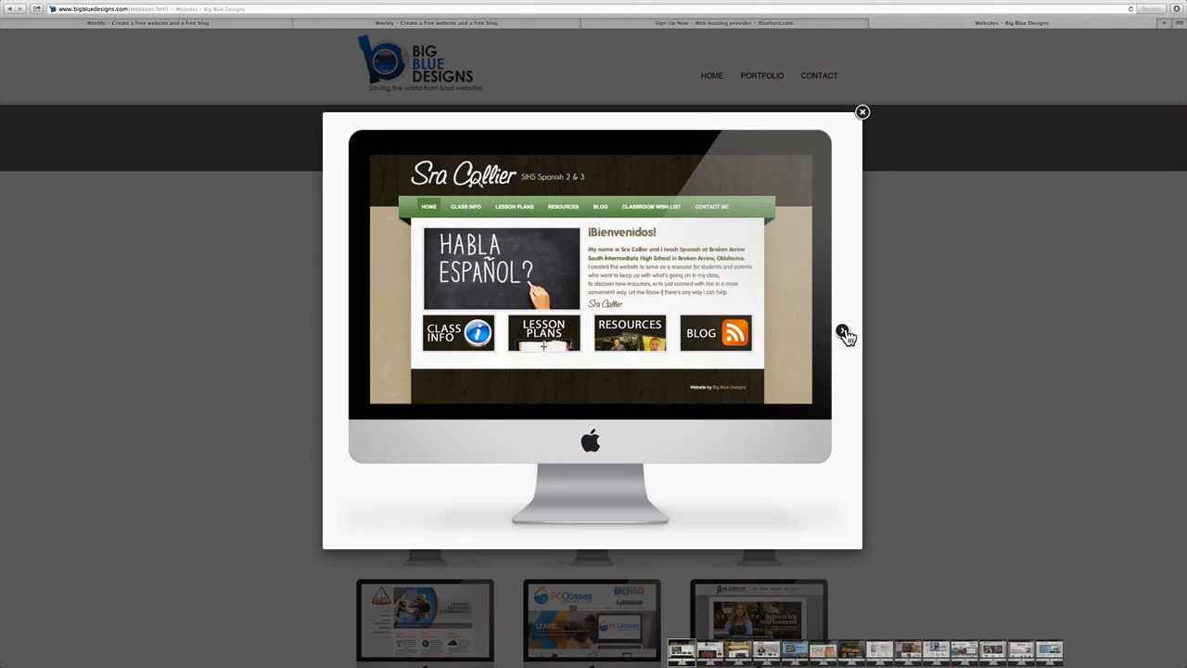
pyautogui.click(843, 332)
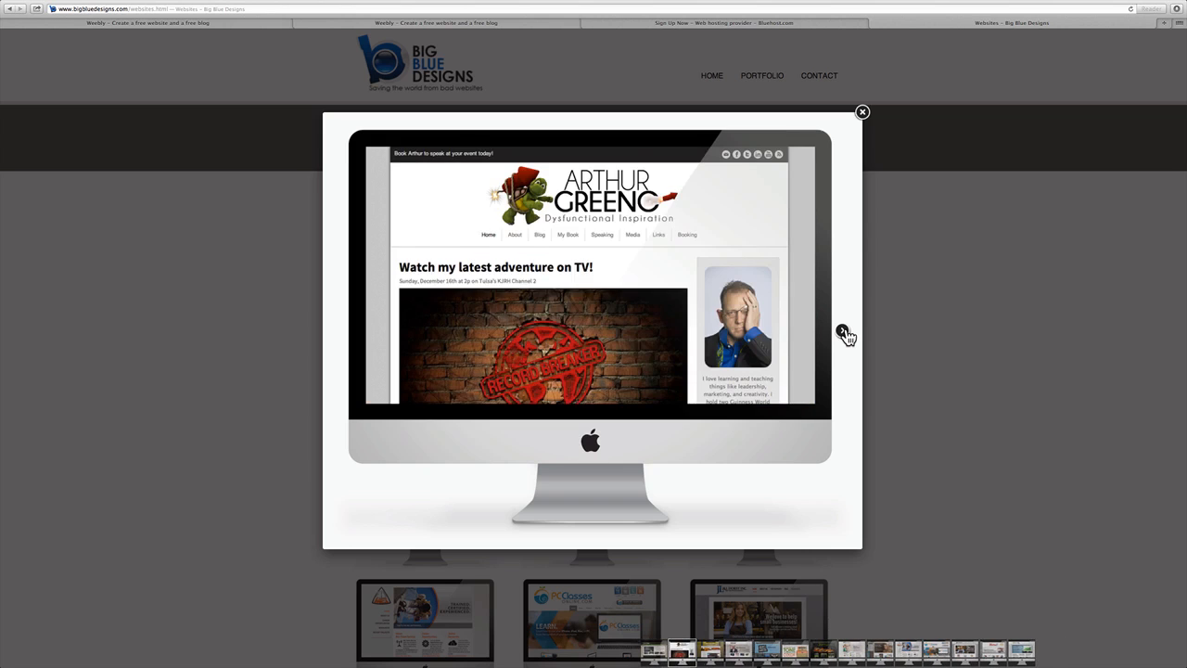
pyautogui.click(843, 332)
# Step: Close the Big Blue Designs portfolio and the Bluehost sign-up page to return to Weebly's My Sites page
pyautogui.click(861, 111)
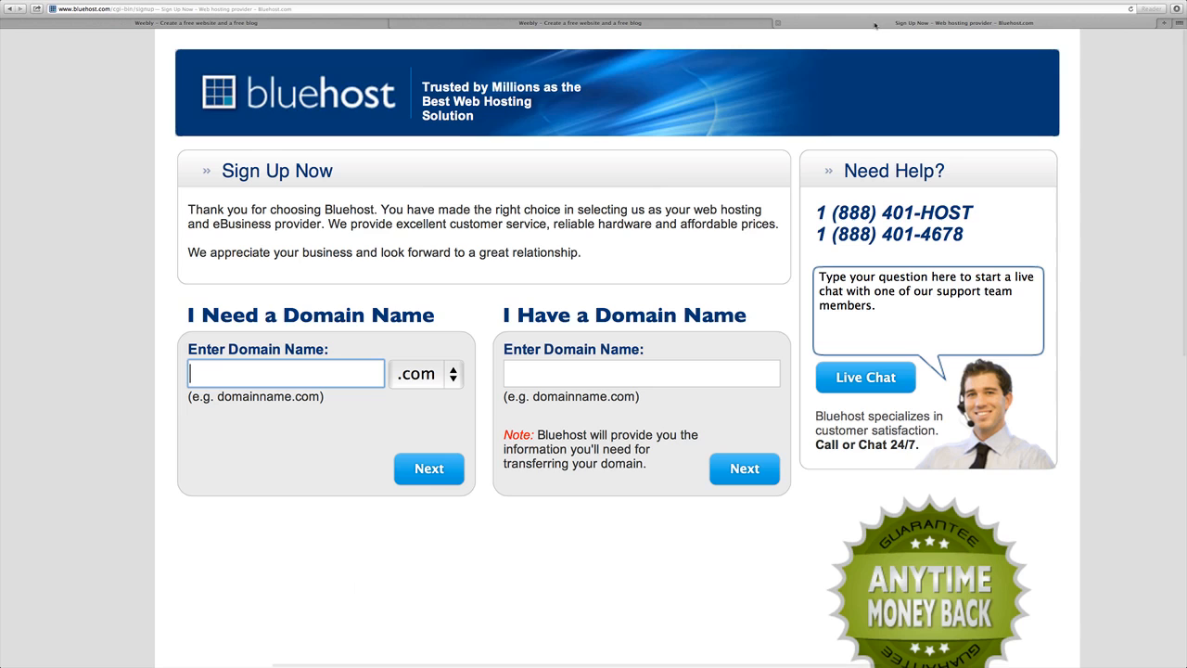
pyautogui.click(874, 23)
pyautogui.click(778, 23)
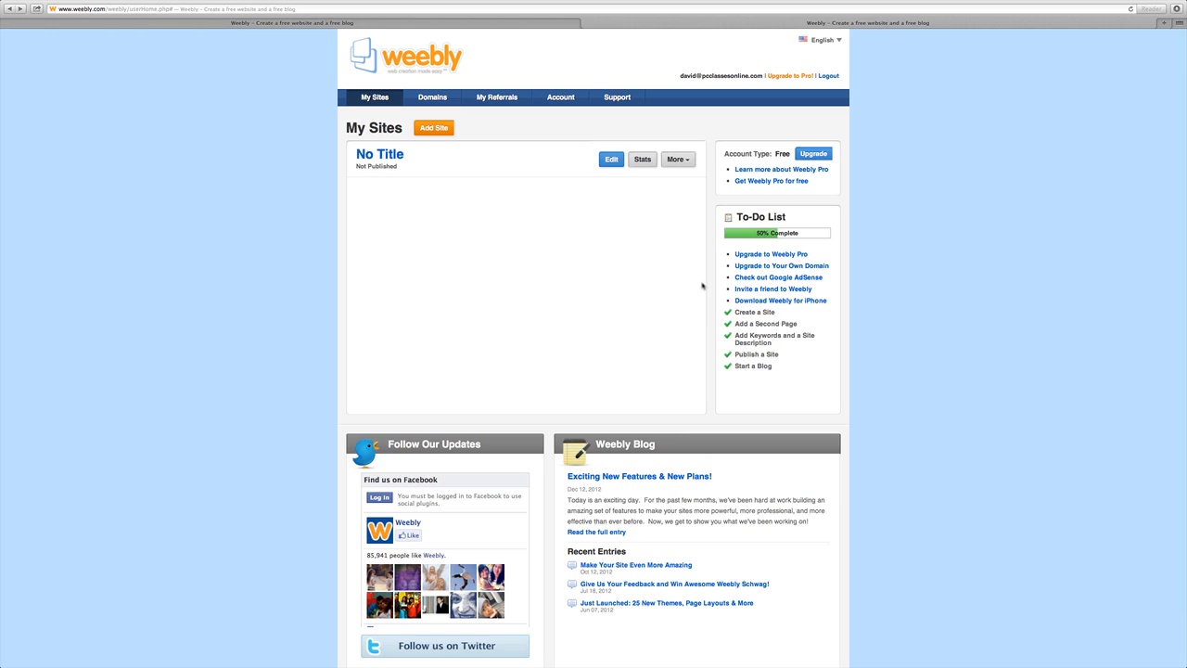
# Step: Add a site titled "The Fudge Factory" with type Business and category Local (Brick & Mortar), and continue to the domain choice
pyautogui.click(438, 130)
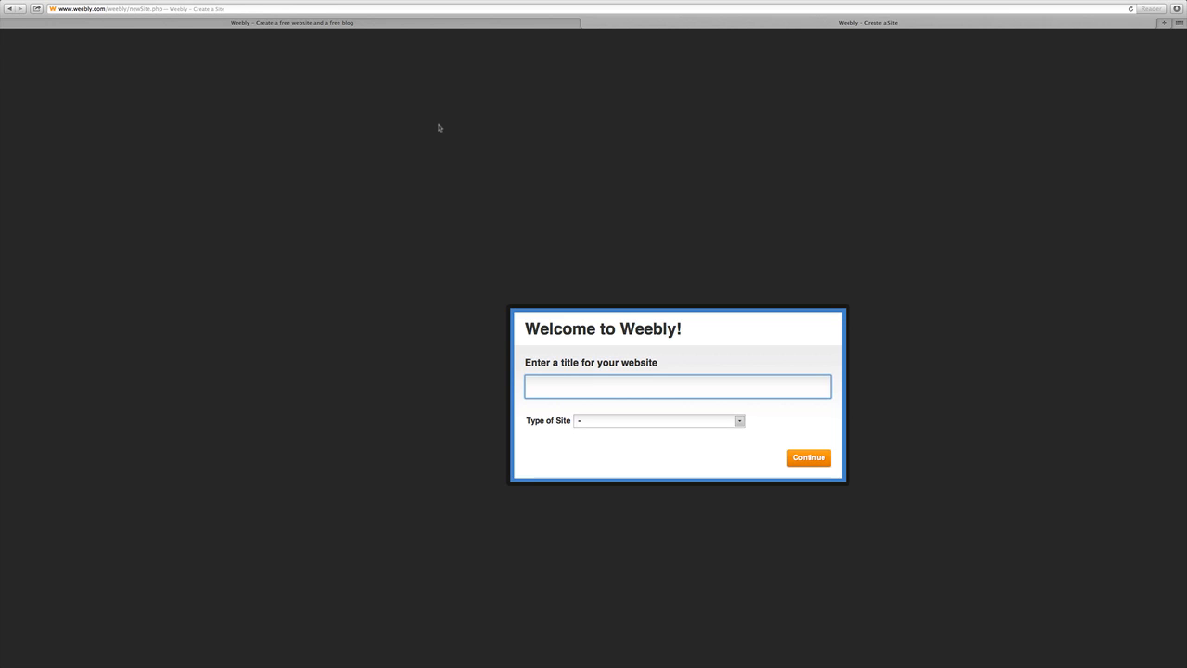
pyautogui.write('The Fudge Factory')
pyautogui.click(621, 422)
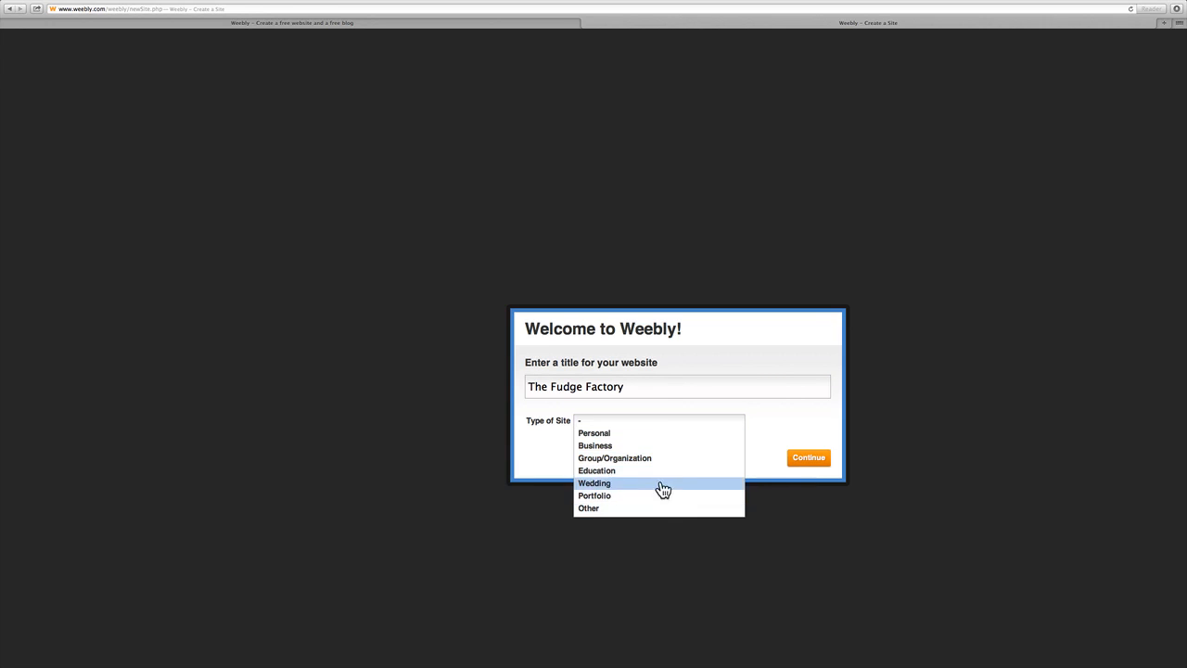
pyautogui.click(649, 446)
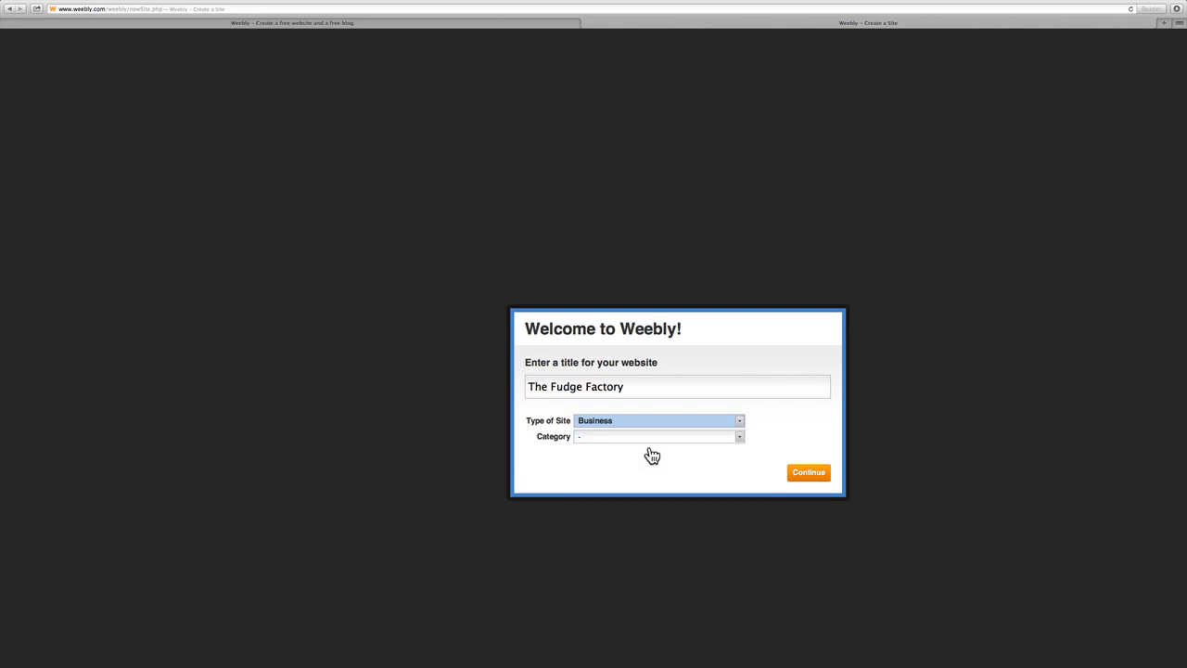
pyautogui.click(582, 436)
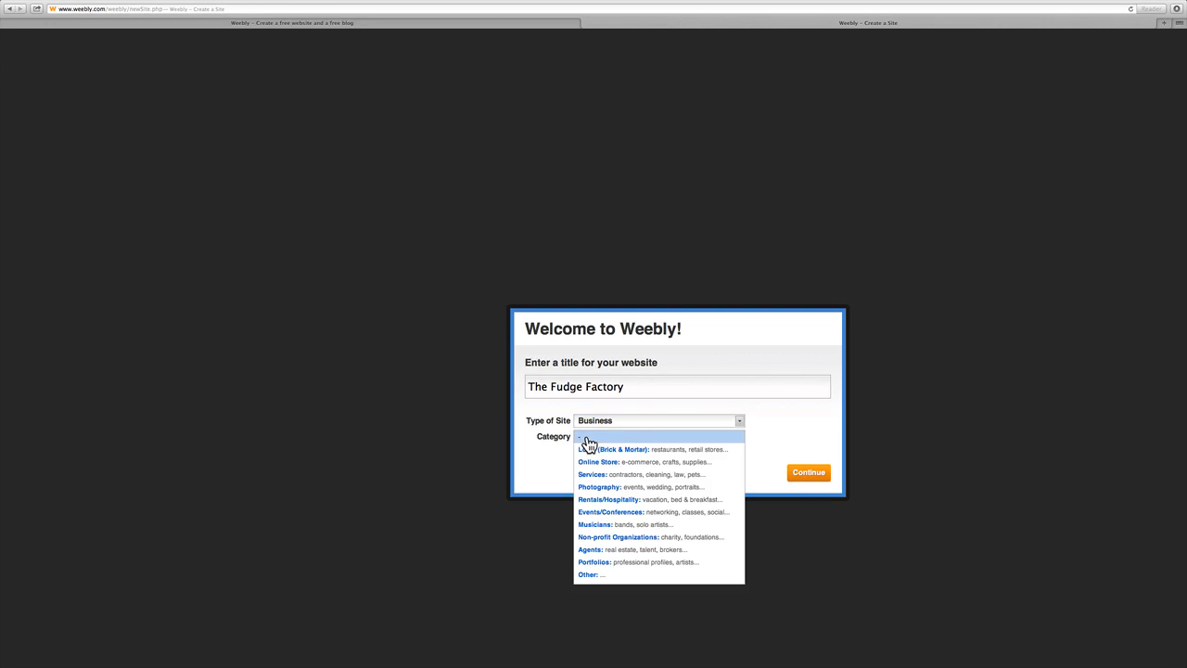
pyautogui.click(718, 455)
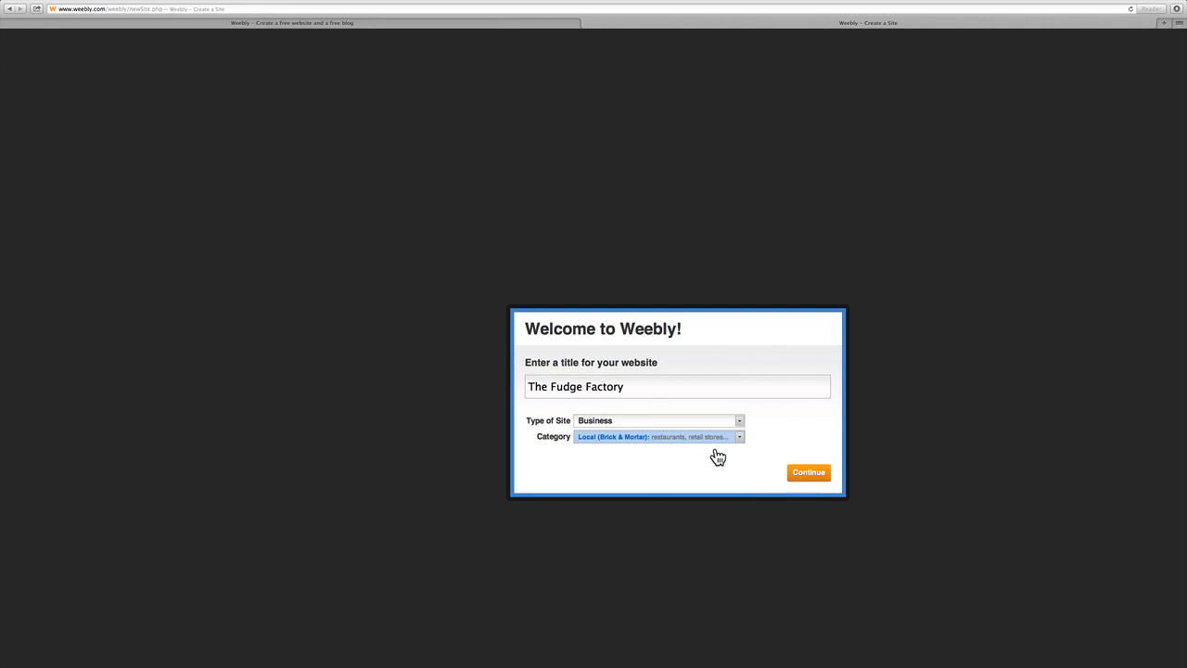
pyautogui.click(808, 474)
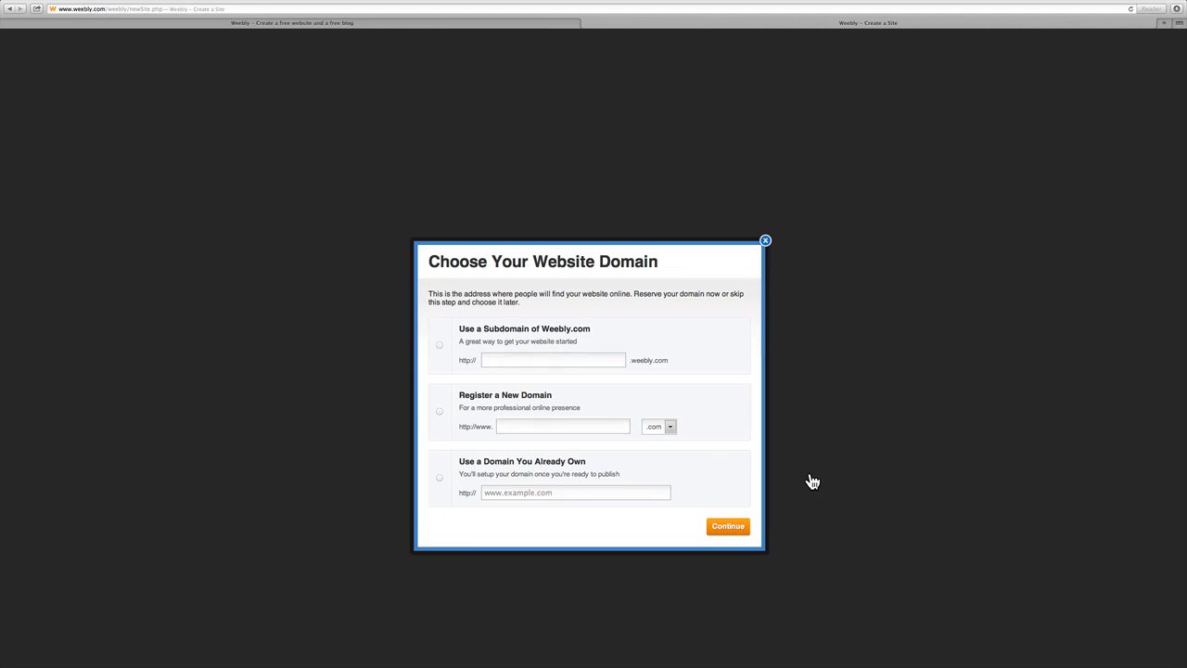
# Step: Use the Weebly subdomain "myfudgefactory" as the site's address and continue to the site editor
pyautogui.click(439, 346)
pyautogui.click(503, 360)
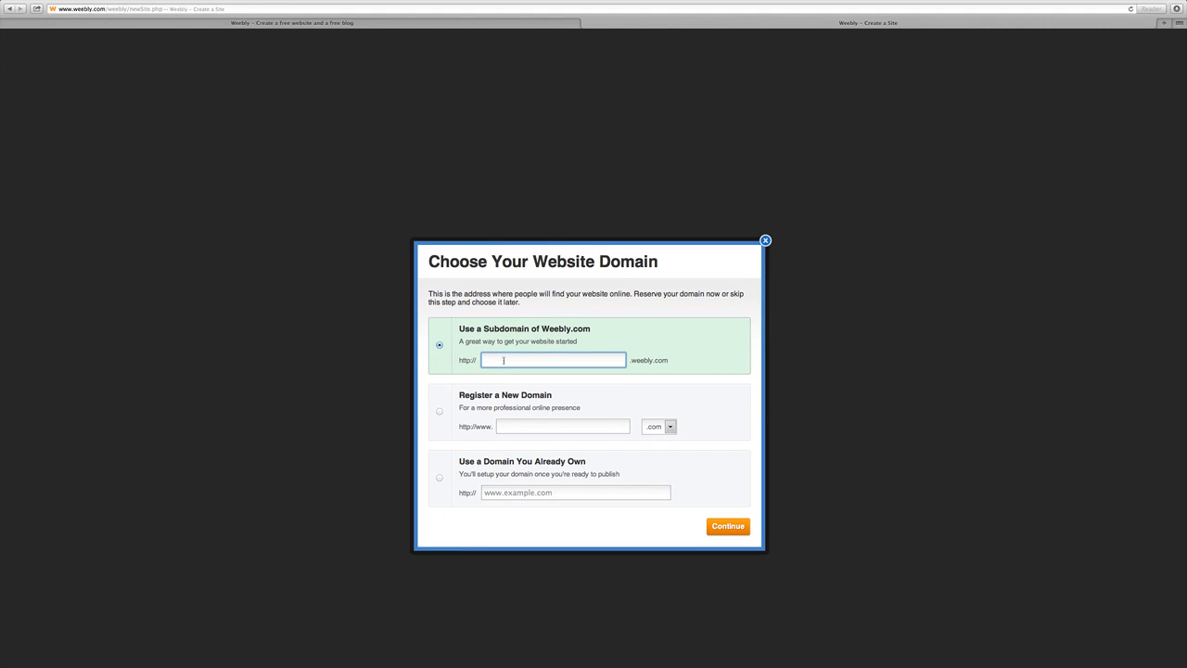
pyautogui.write('myfudgefactory')
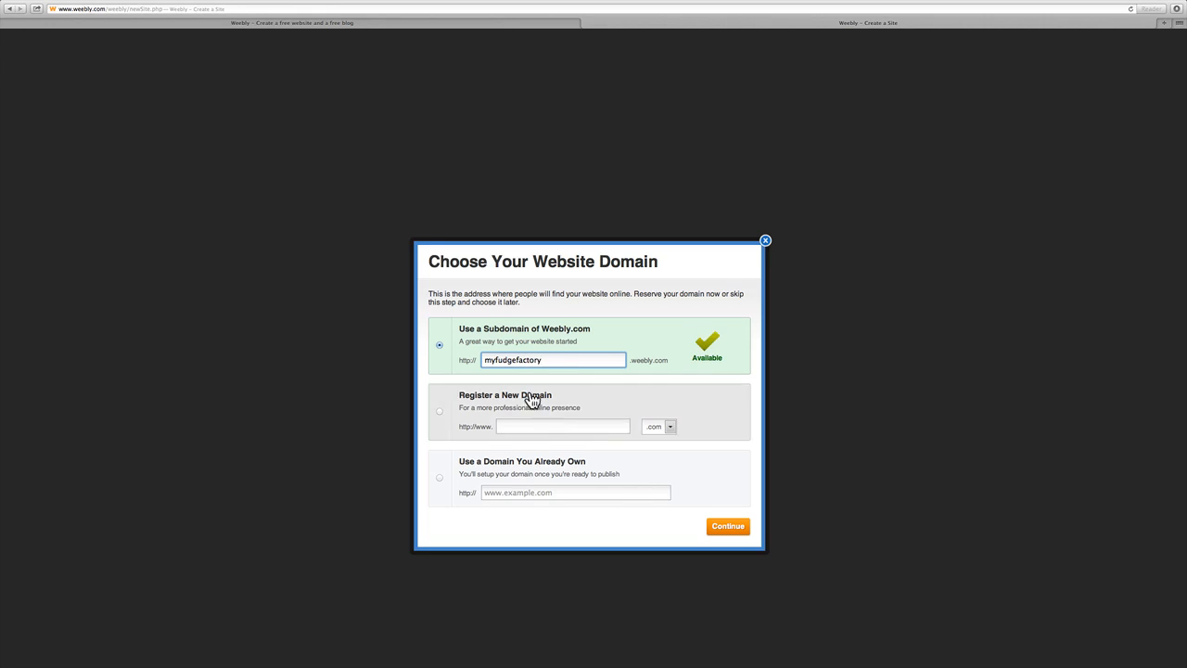
pyautogui.click(730, 527)
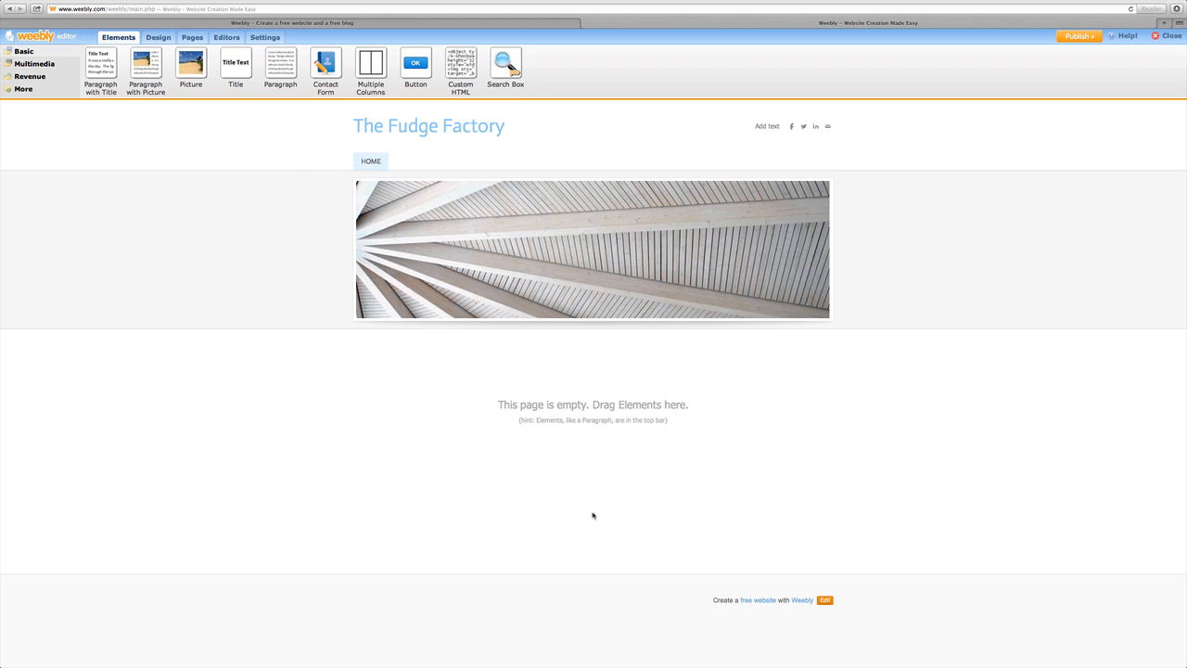
# Step: Examine the General, Search Engine Optimization and Ecommerce sections of the site settings, including the merchant account options
pyautogui.moveTo(361, 229)
pyautogui.click(267, 41)
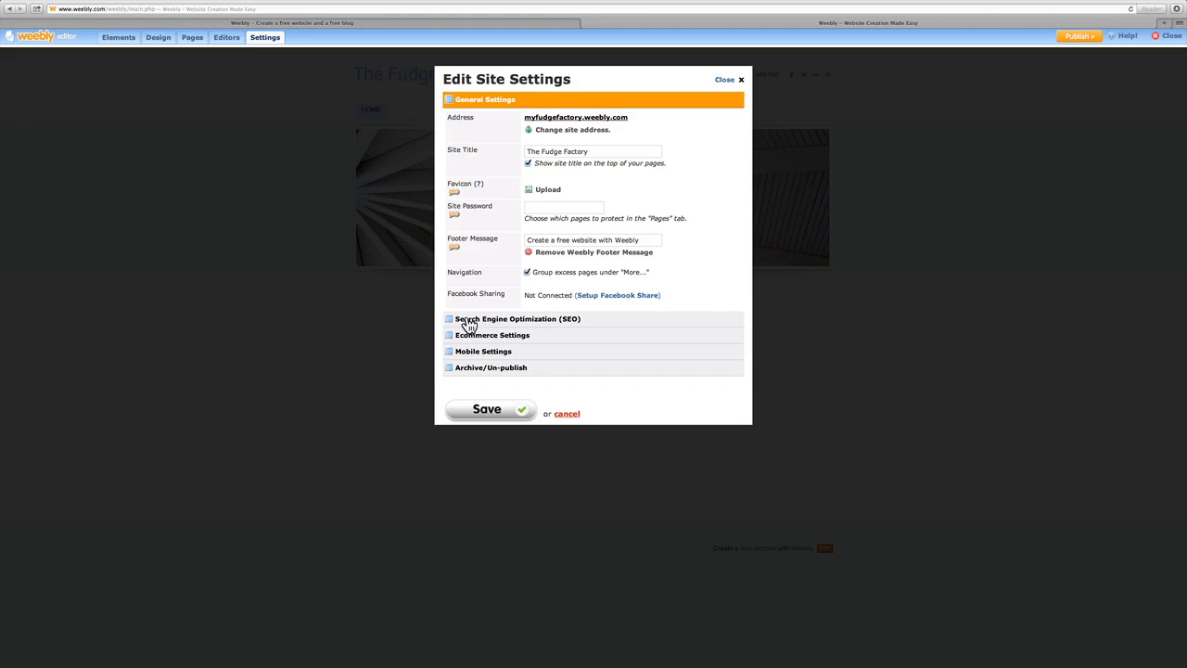
pyautogui.click(591, 324)
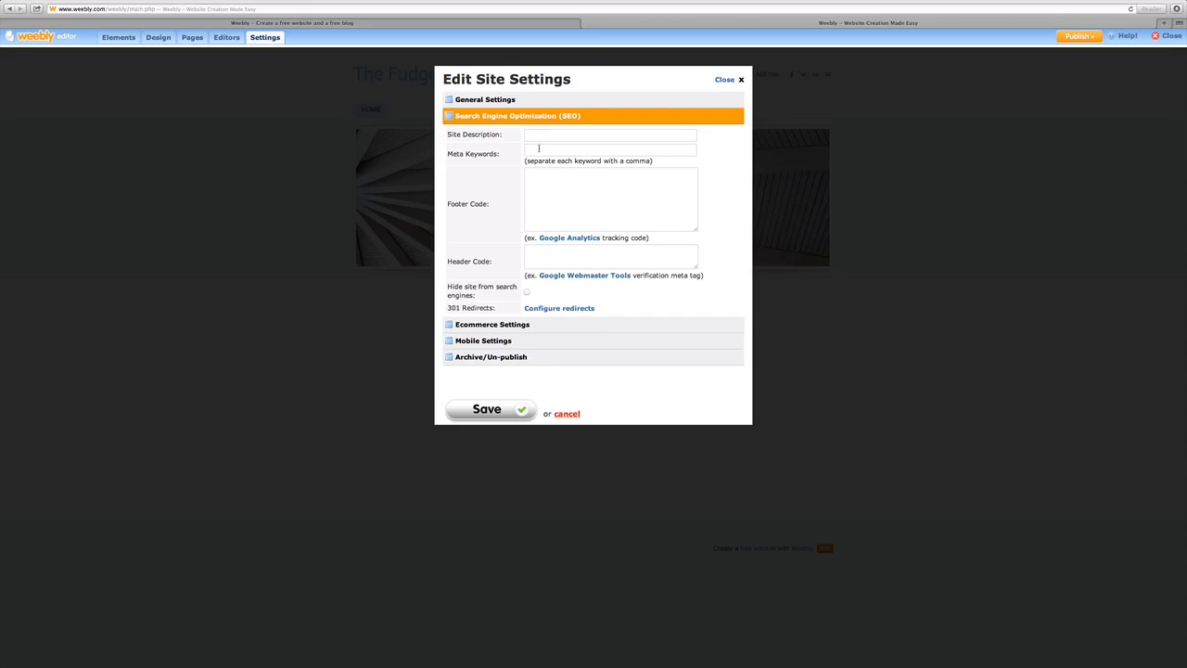
pyautogui.click(509, 332)
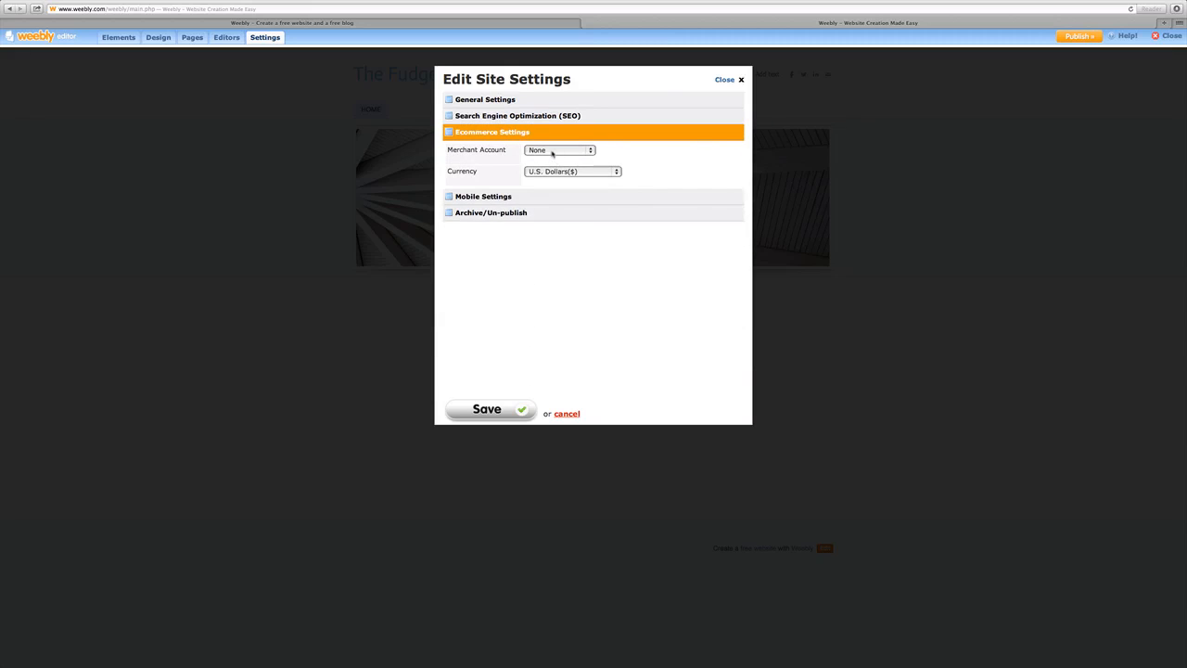
pyautogui.click(551, 152)
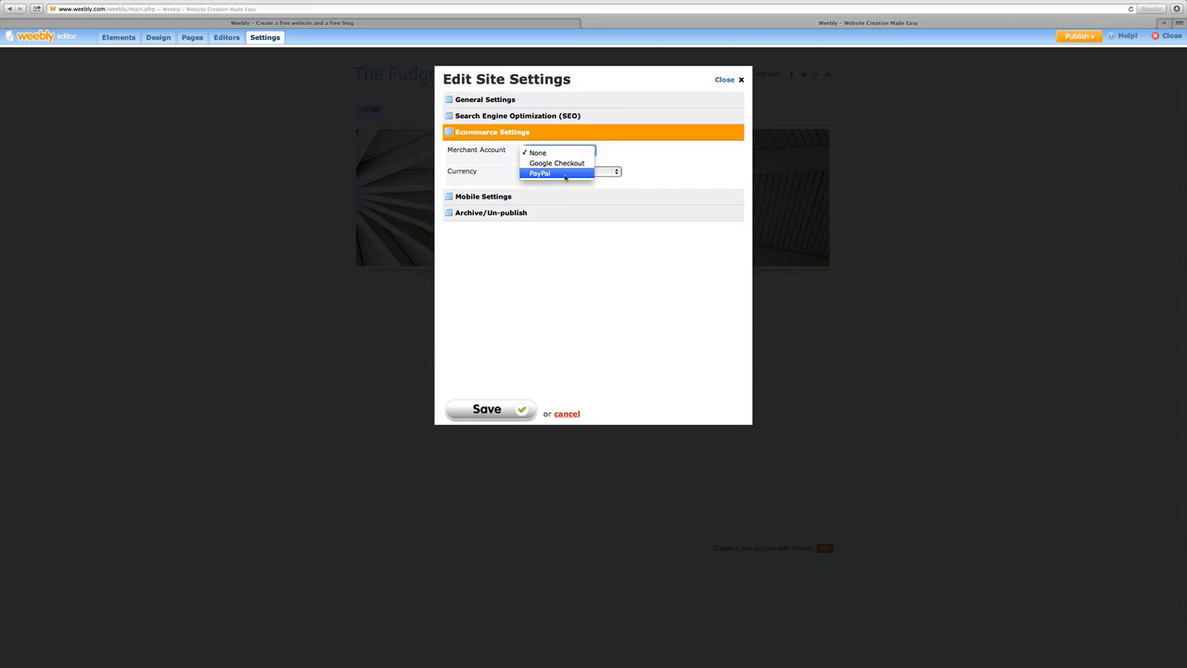
pyautogui.click(637, 180)
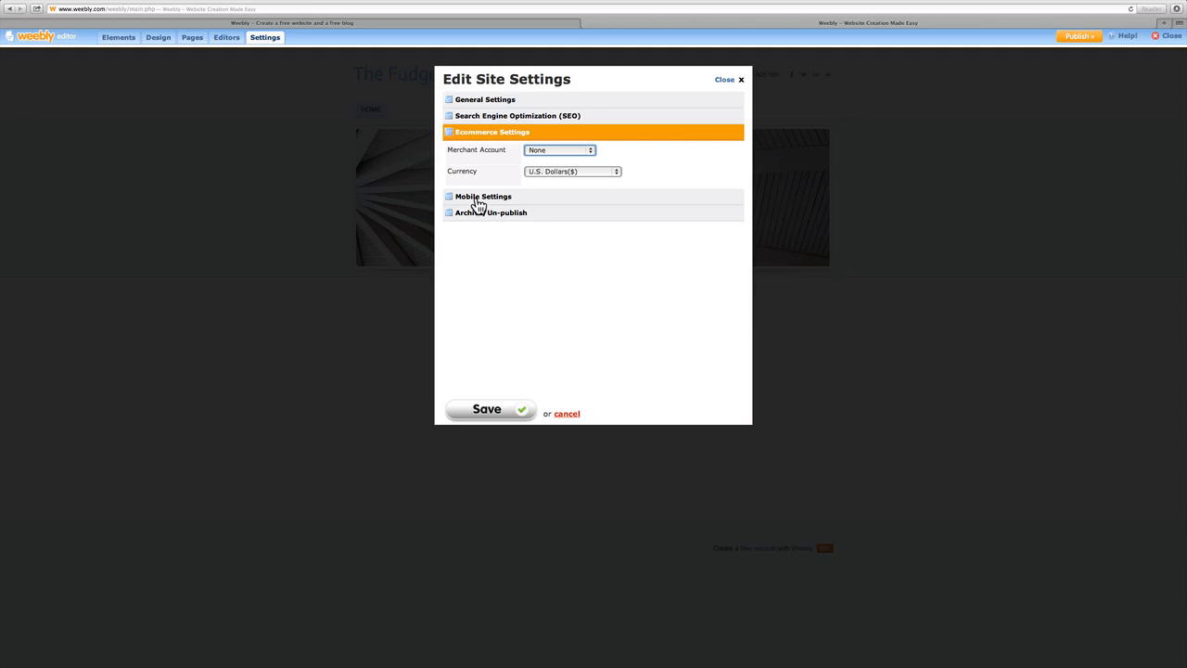
# Step: Examine the Mobile Settings and try a theme color, discard the site settings, and view the list of website editors
pyautogui.click(478, 199)
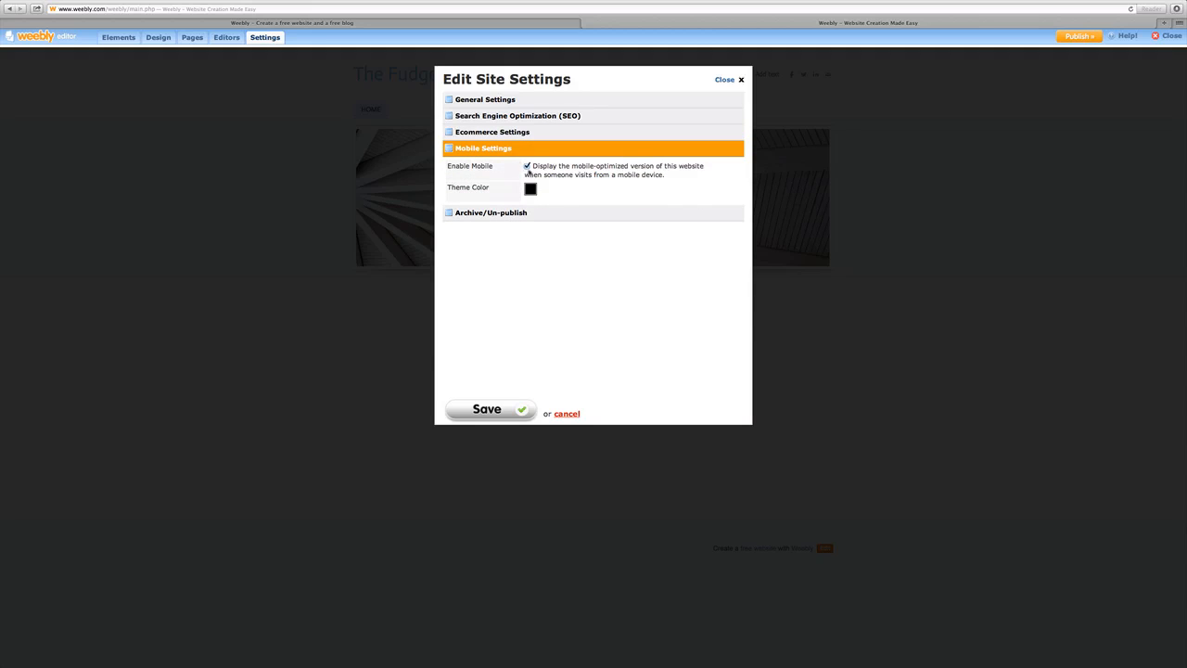
pyautogui.click(535, 191)
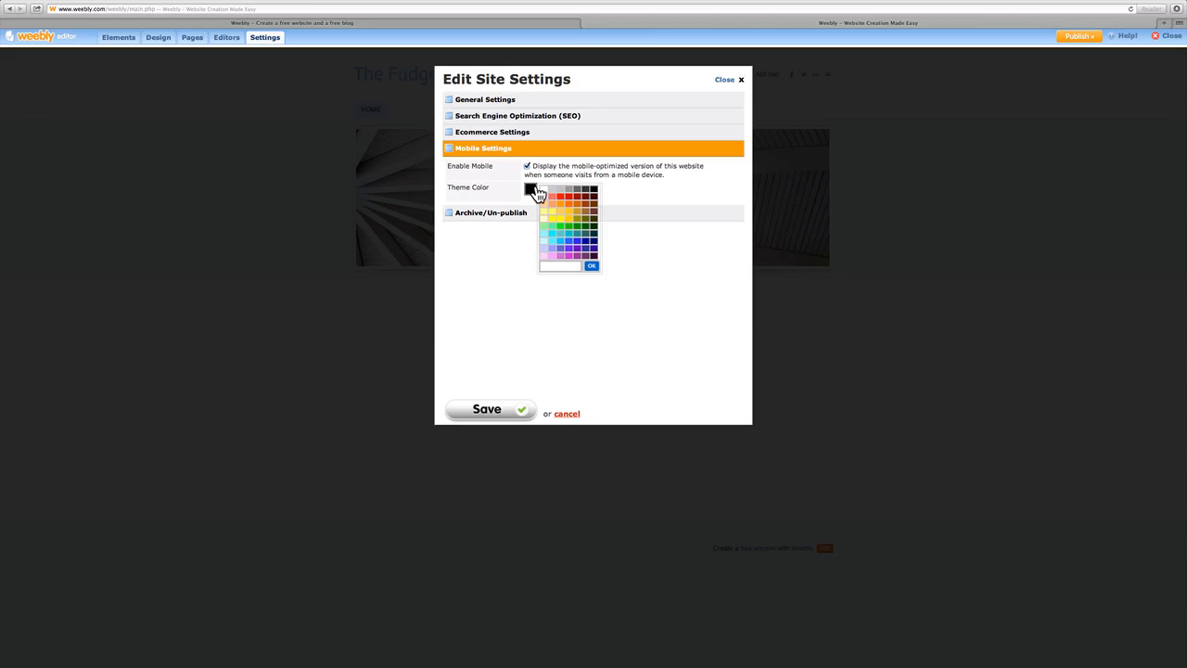
pyautogui.click(592, 266)
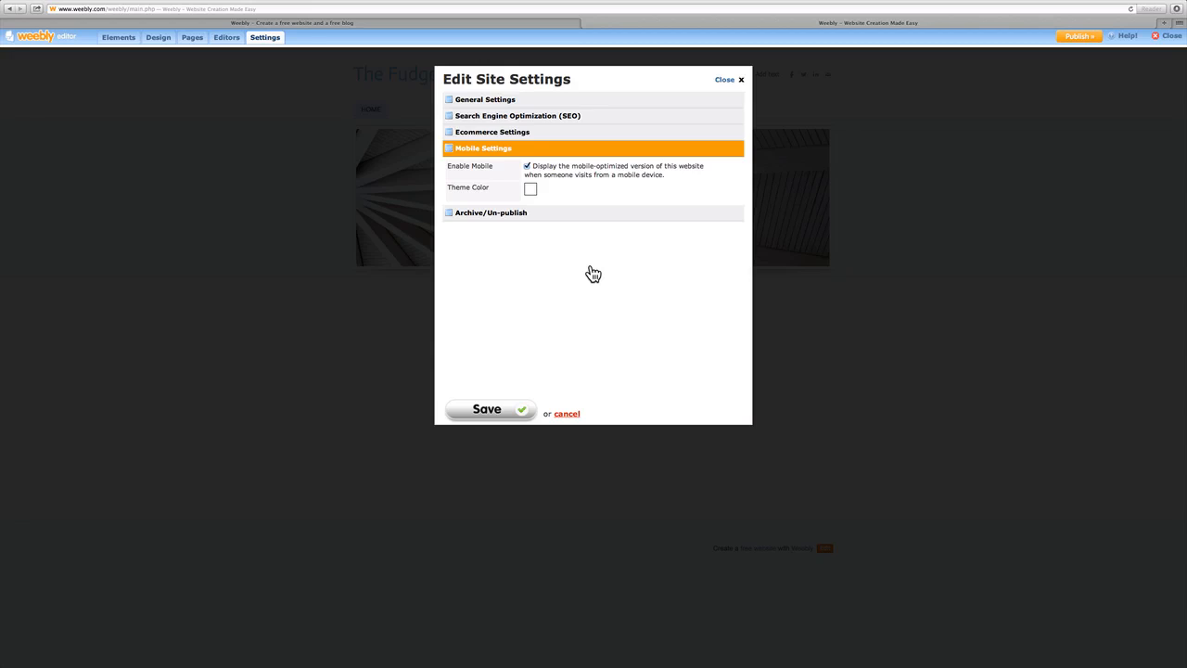
pyautogui.click(566, 415)
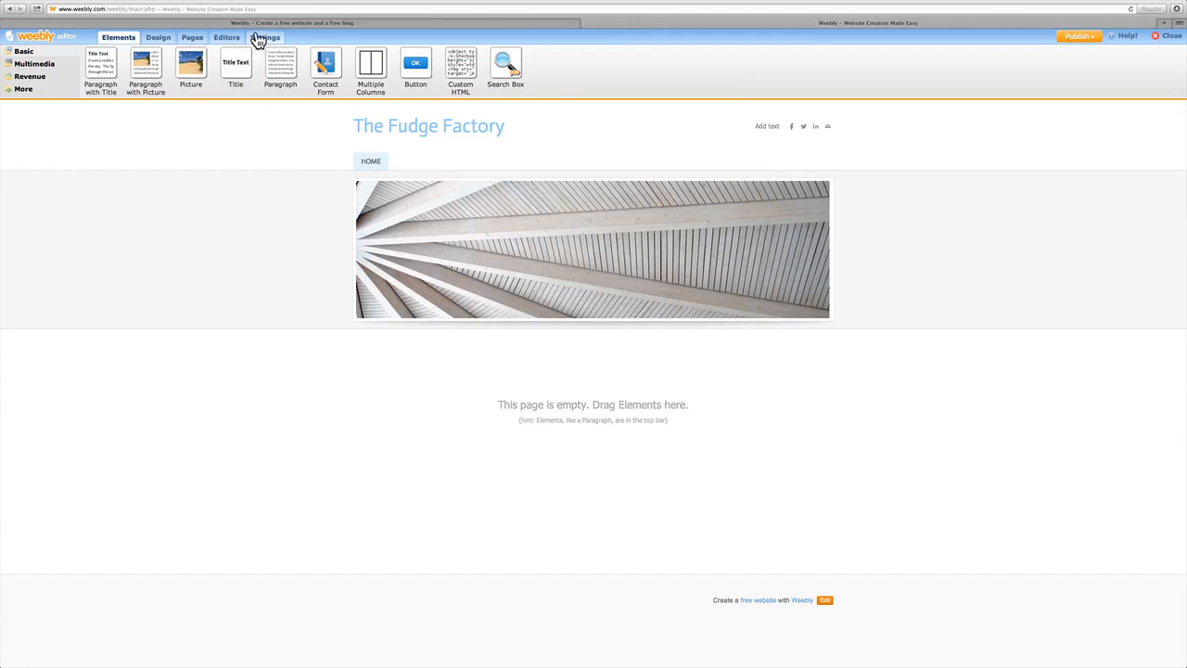
pyautogui.click(222, 42)
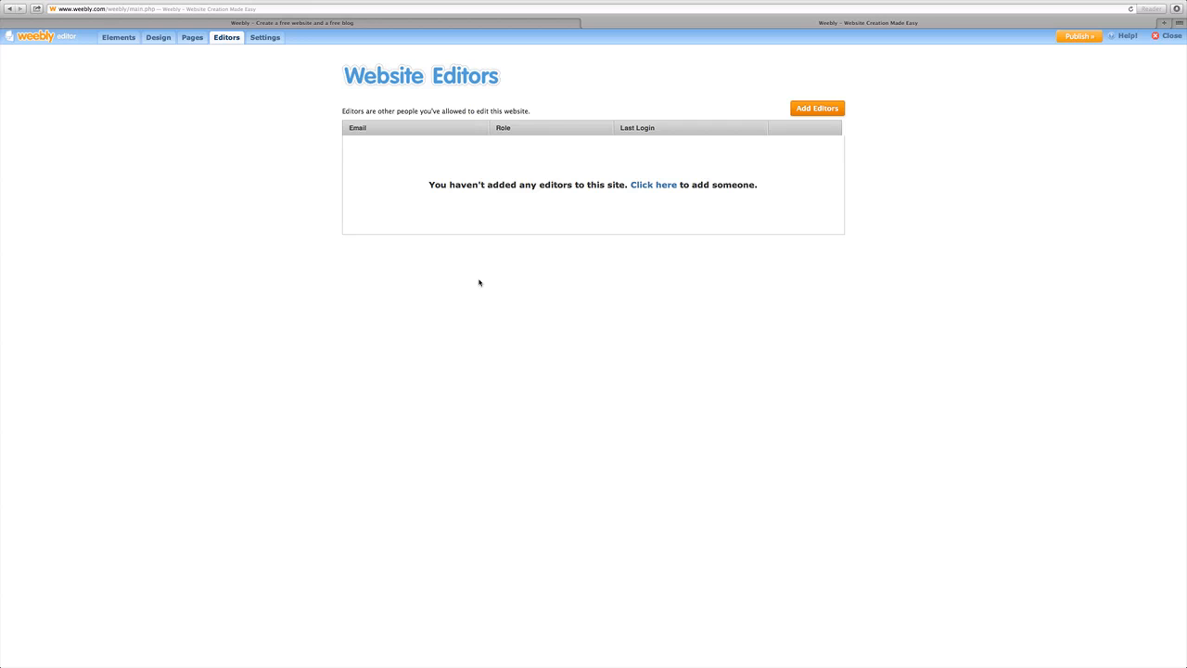
# Step: Add three pages to the site named Contact, Testimonials and About Us
pyautogui.click(195, 41)
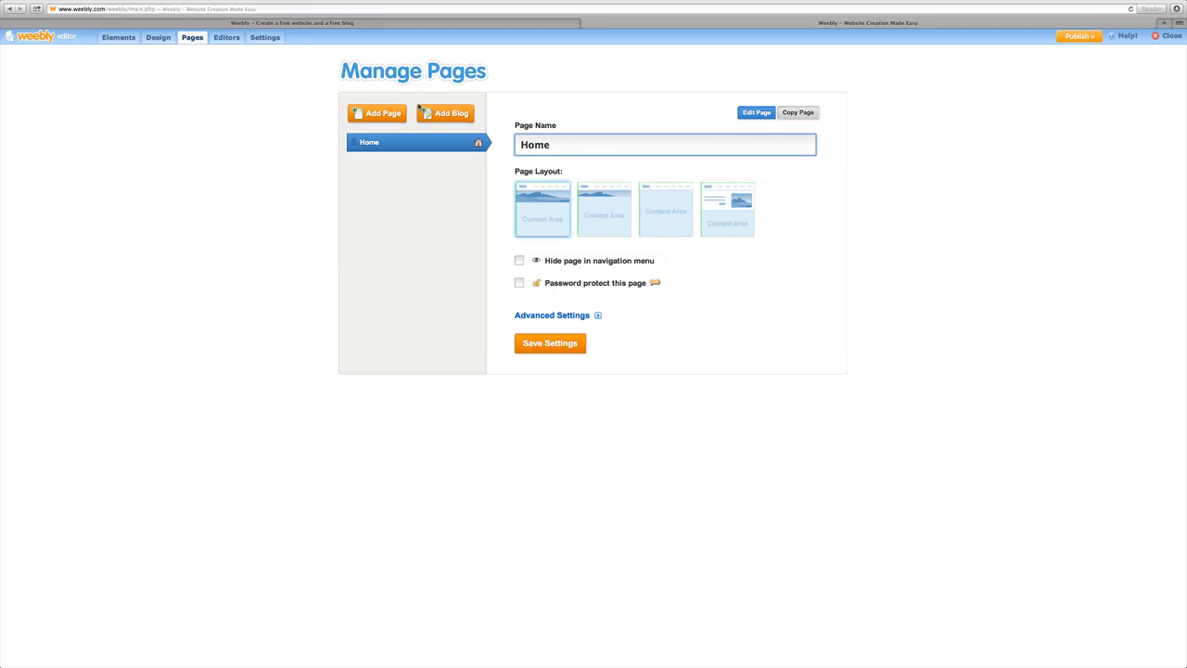
pyautogui.click(388, 116)
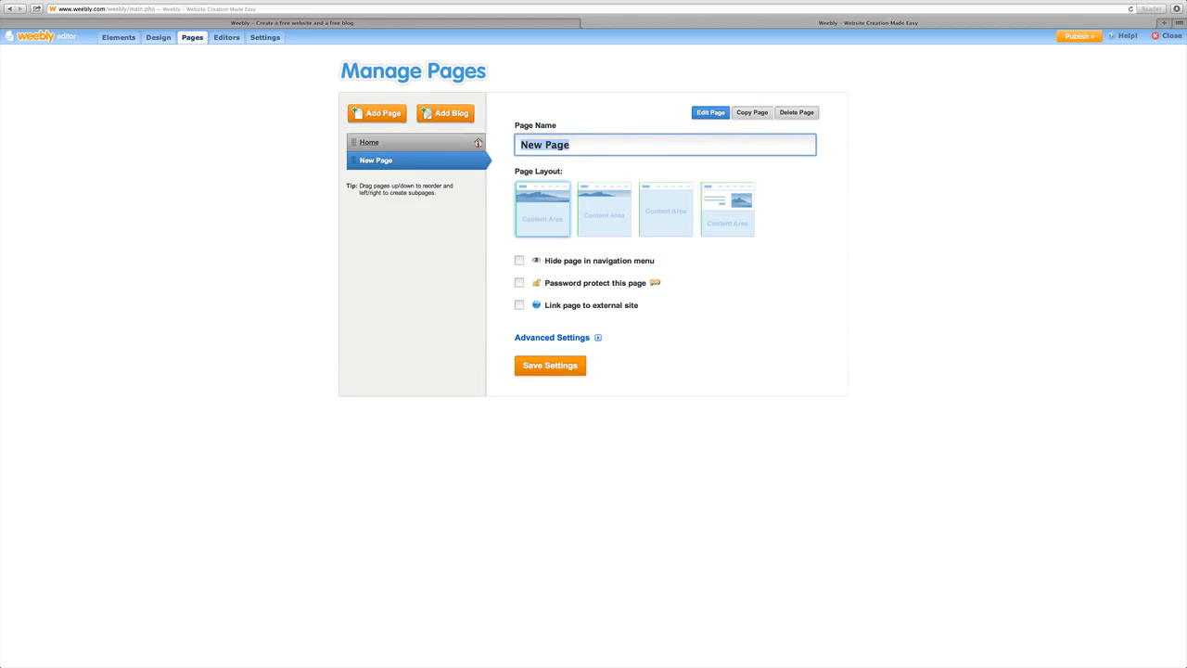
pyautogui.write('Contact')
pyautogui.click(391, 121)
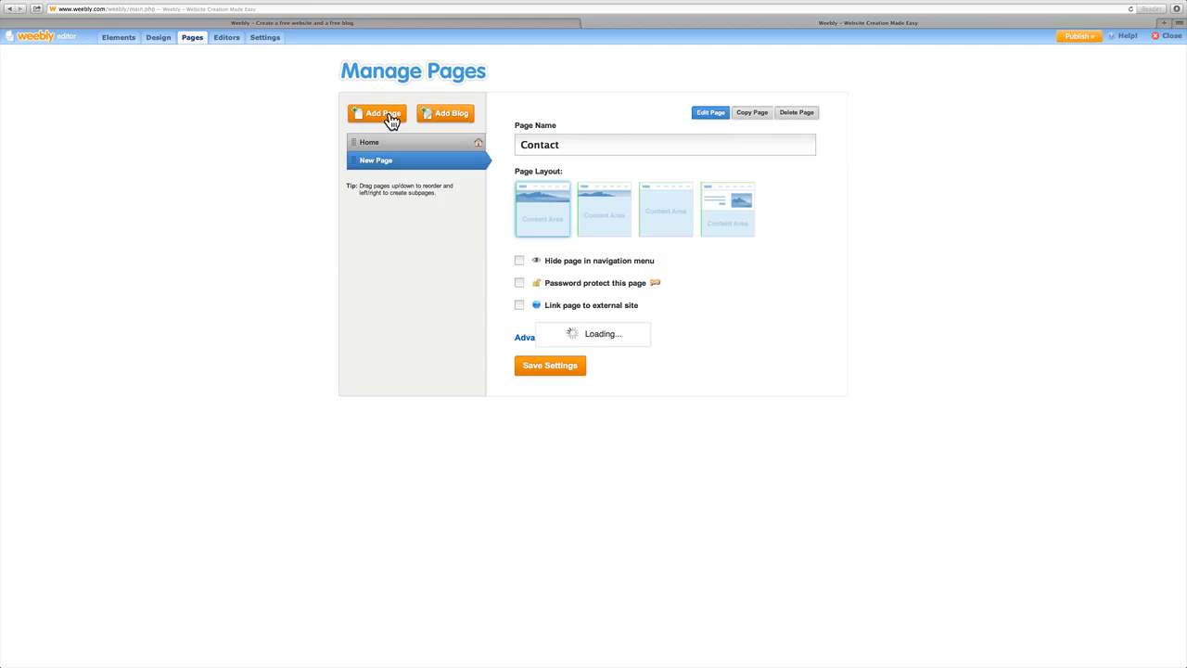
pyautogui.click(648, 148)
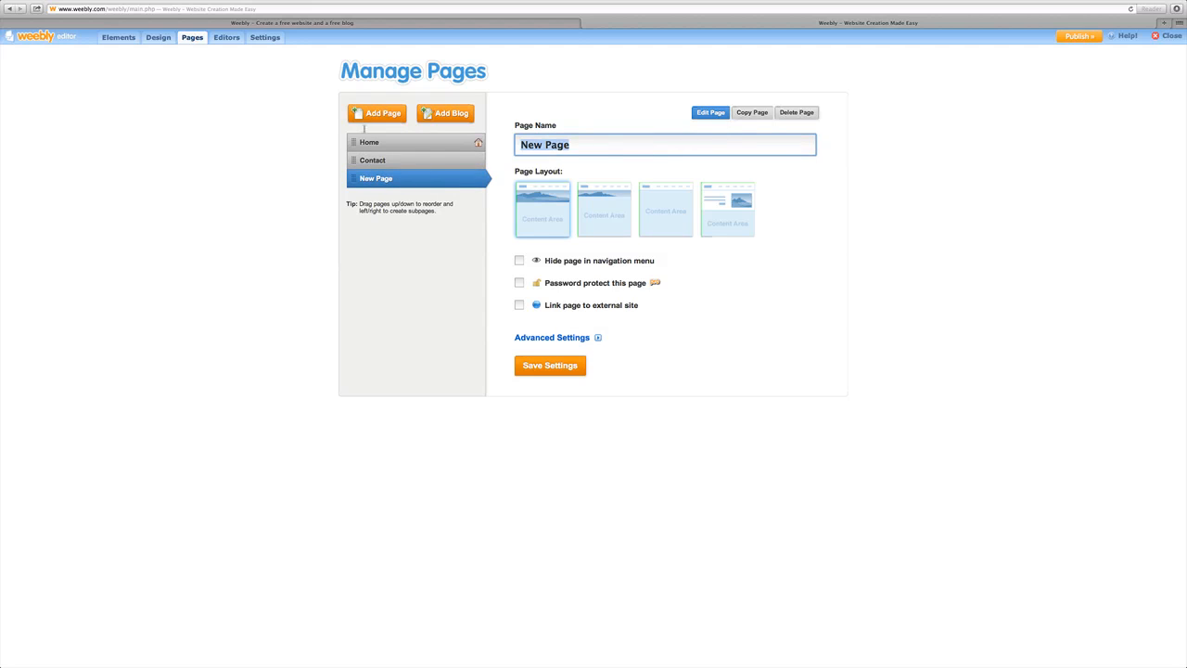
pyautogui.write('Testimonials')
pyautogui.click(391, 116)
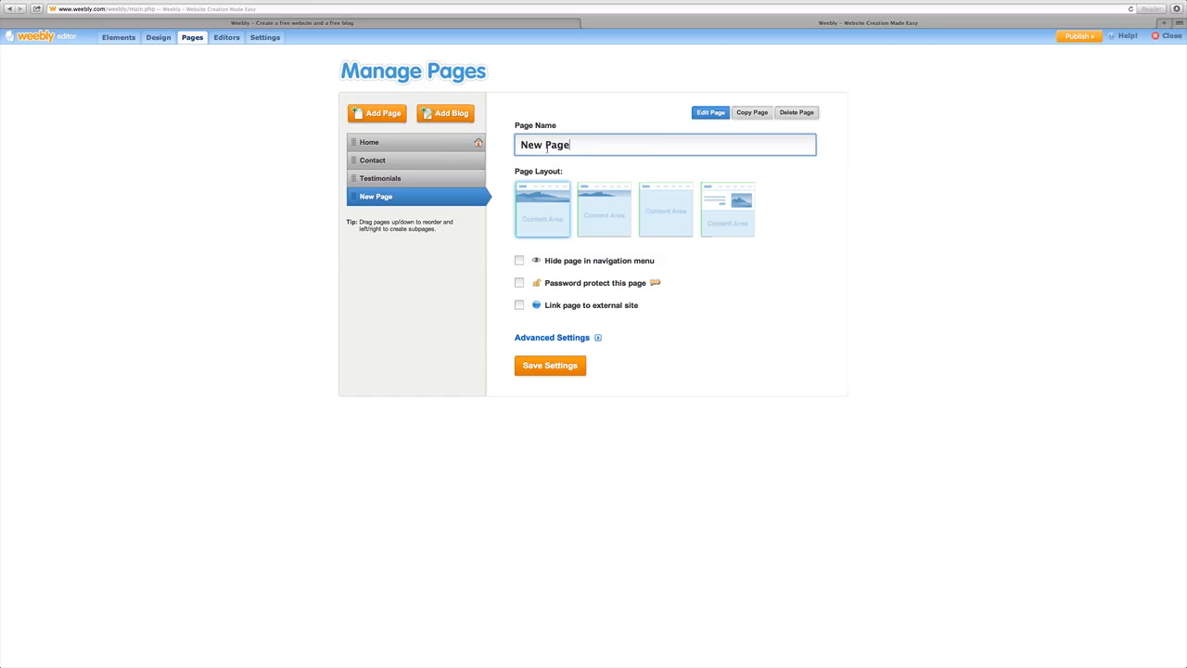
pyautogui.click(580, 145)
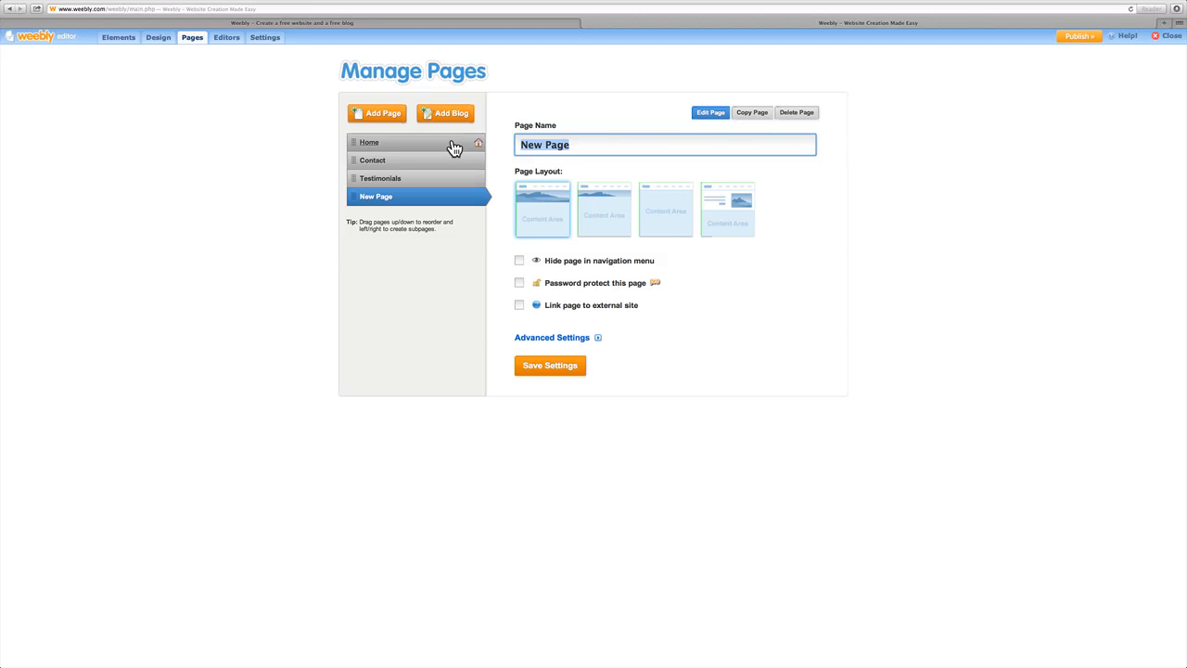
pyautogui.write('About Us')
# Step: Add a blog to the site and reorder the pages as Home, About Us, Testimonials, Blog, Contact
pyautogui.click(458, 120)
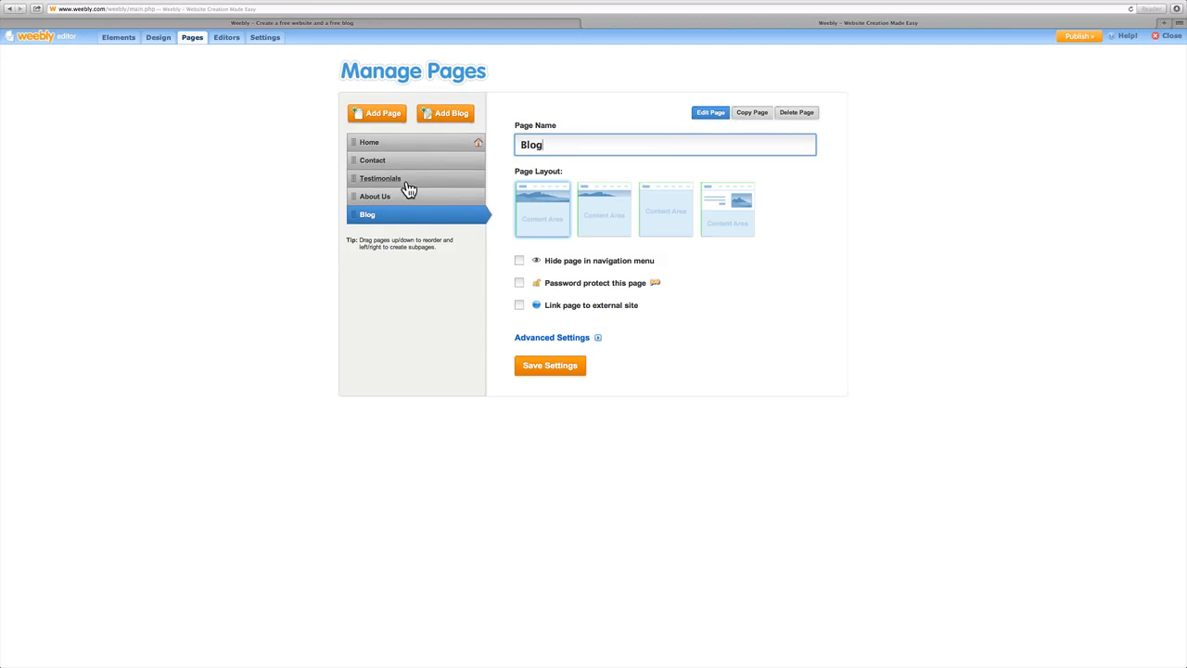
pyautogui.moveTo(427, 199); pyautogui.dragTo(432, 170)
pyautogui.moveTo(403, 180); pyautogui.dragTo(391, 226)
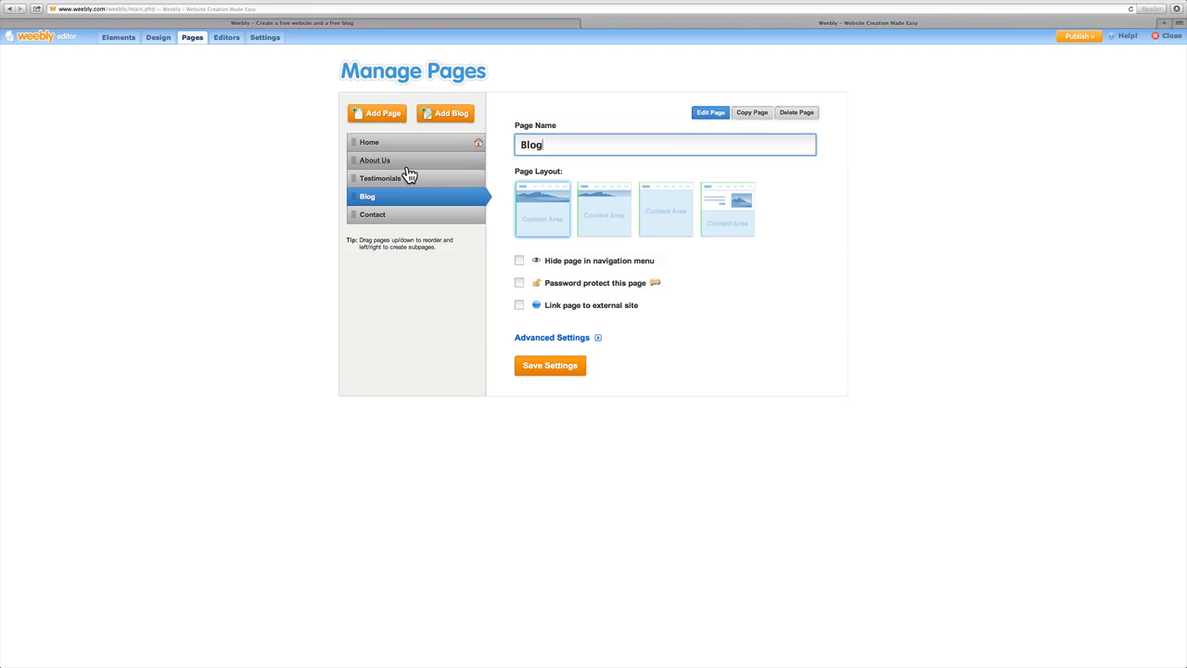
# Step: Add a page named "Town's History", make it a subpage of About Us, and add another new page
pyautogui.click(385, 115)
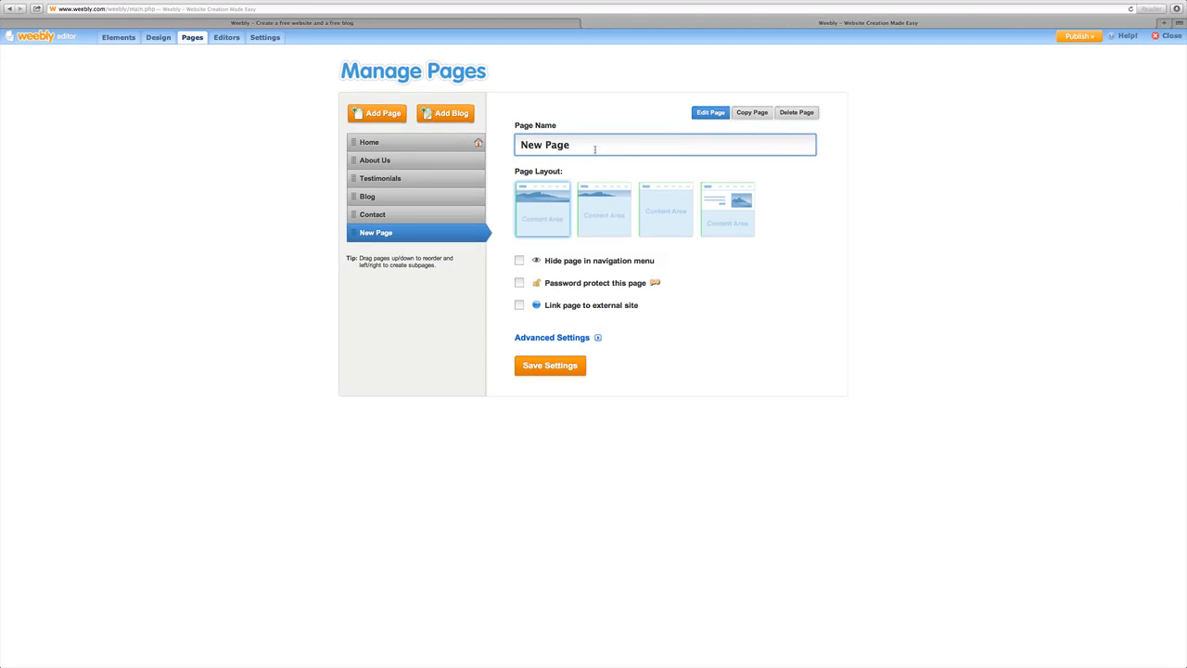
pyautogui.moveTo(594, 148); pyautogui.dragTo(518, 145)
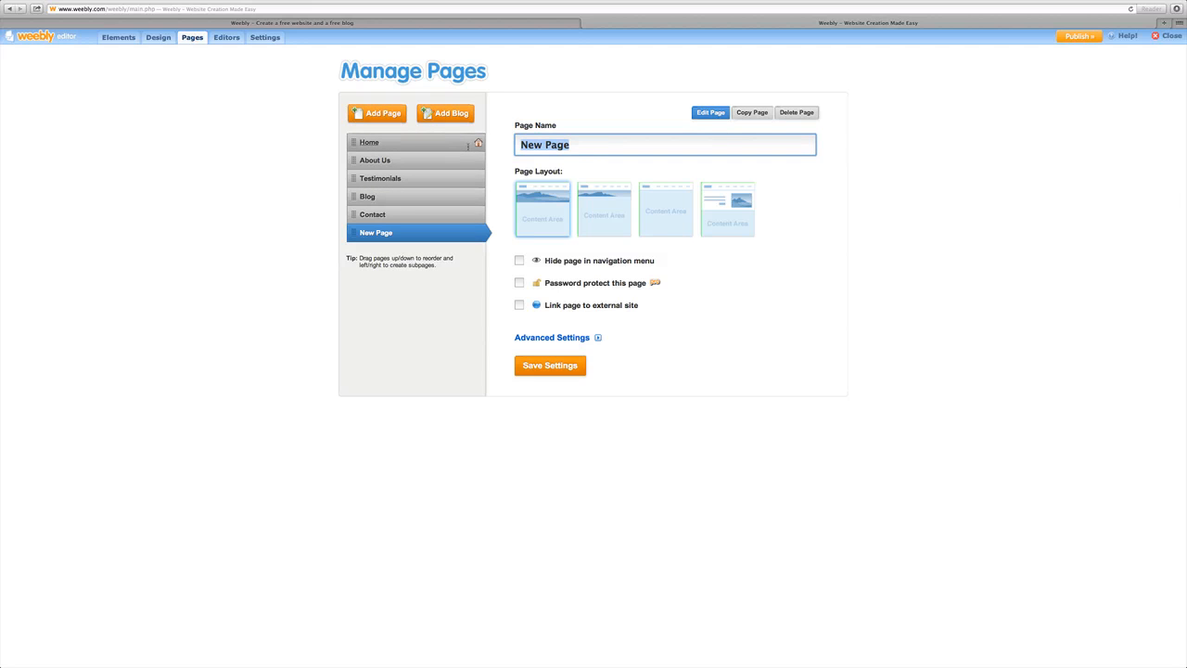
pyautogui.write("Town's History")
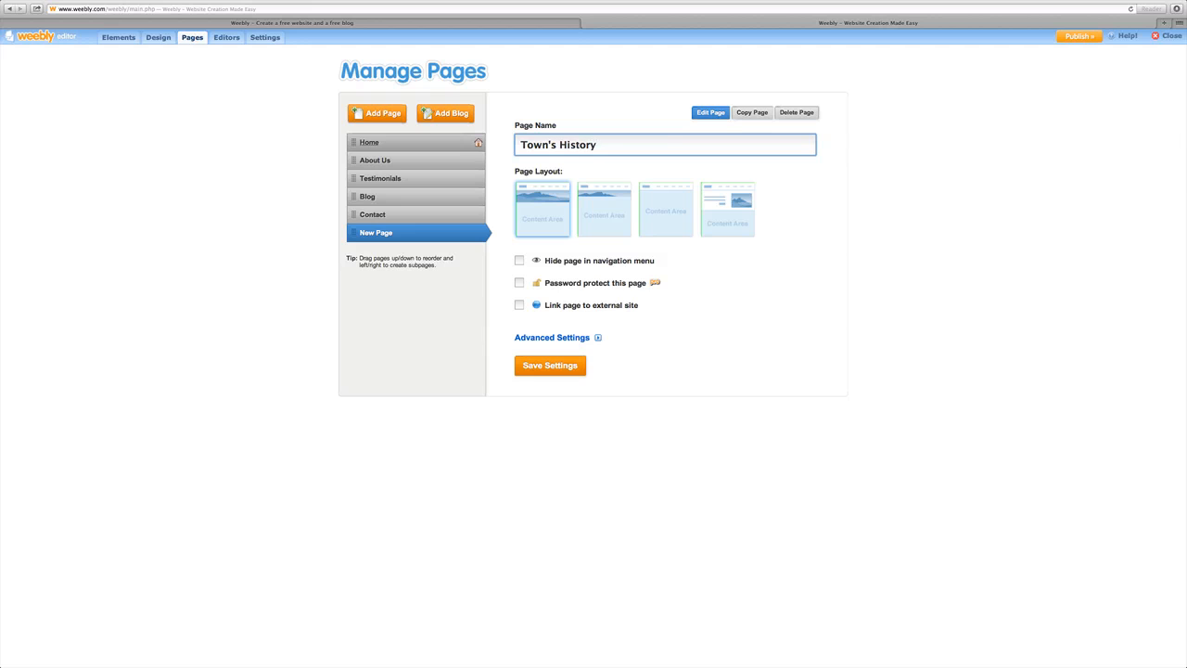
pyautogui.click(381, 116)
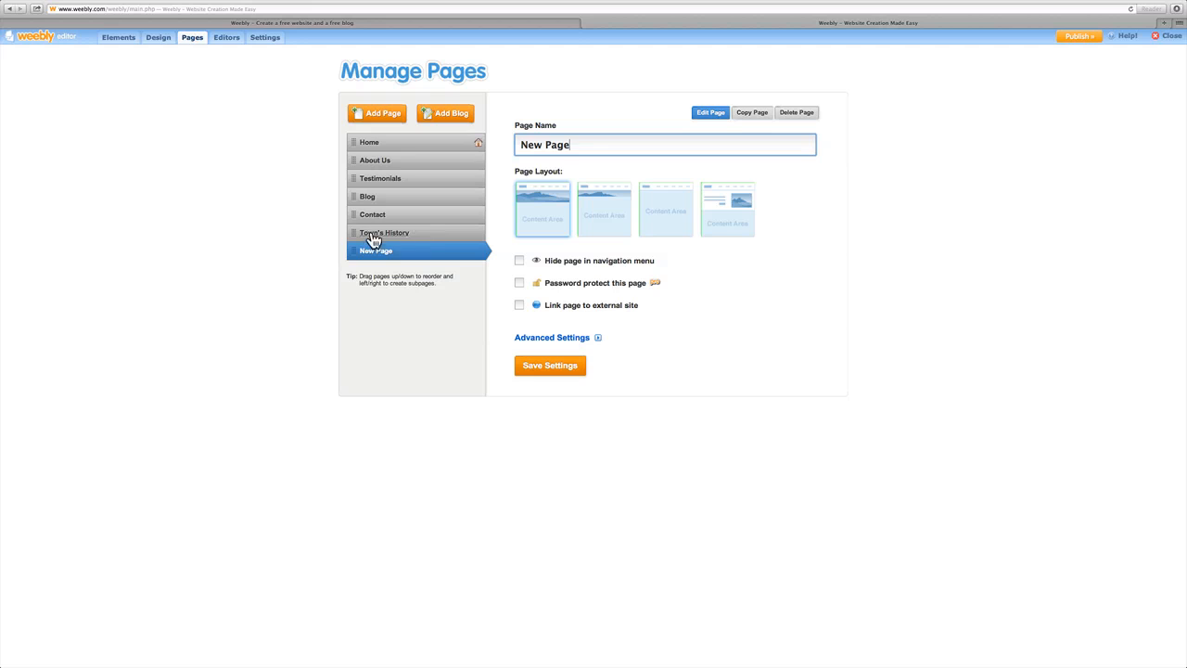
pyautogui.moveTo(442, 237); pyautogui.dragTo(443, 178)
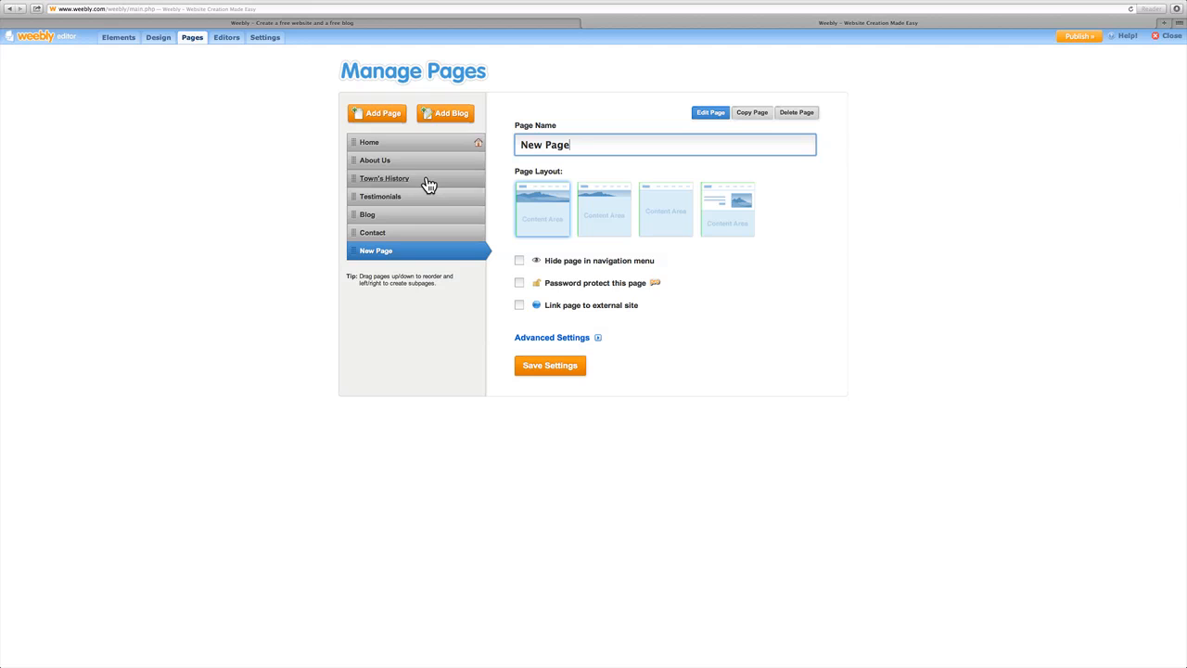
pyautogui.moveTo(427, 186); pyautogui.dragTo(439, 185)
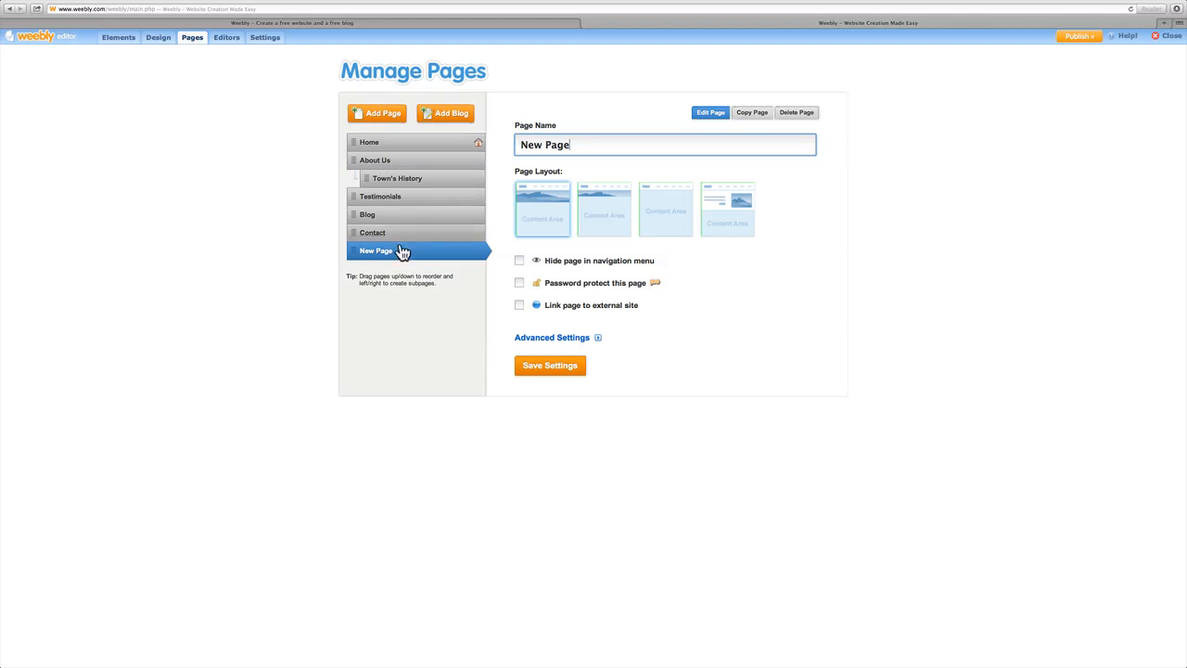
# Step: Rename the new page "About the Owner" and place it as a subpage of About Us below Town's History
pyautogui.moveTo(570, 145); pyautogui.dragTo(416, 142)
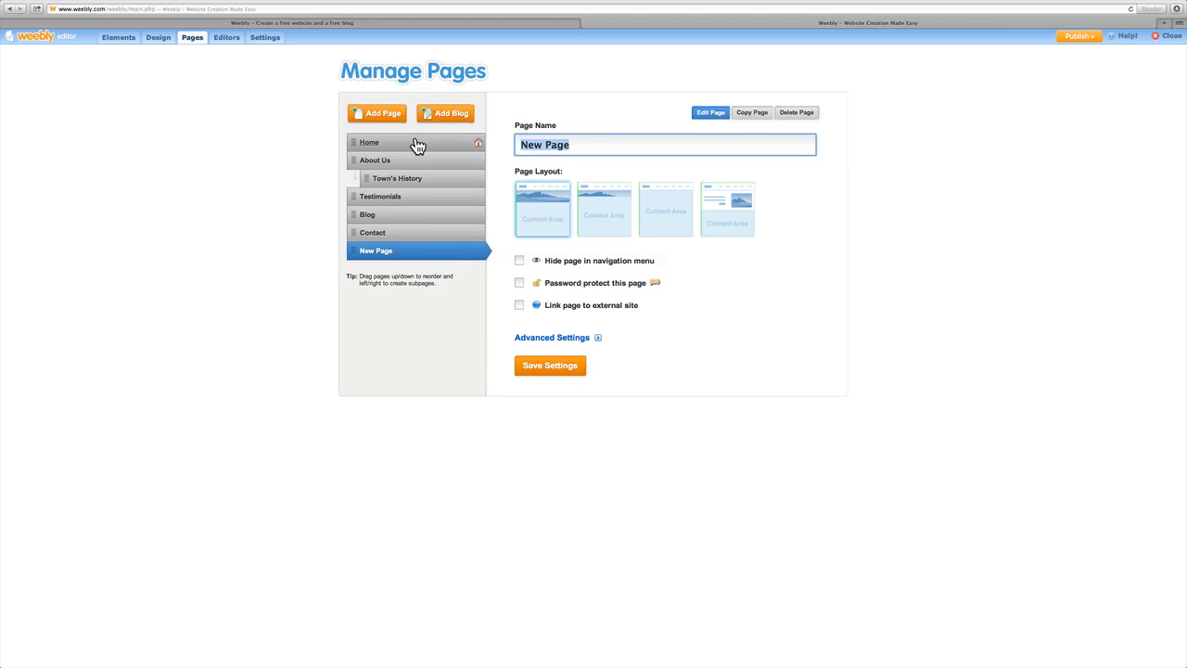
pyautogui.write('About the Owner')
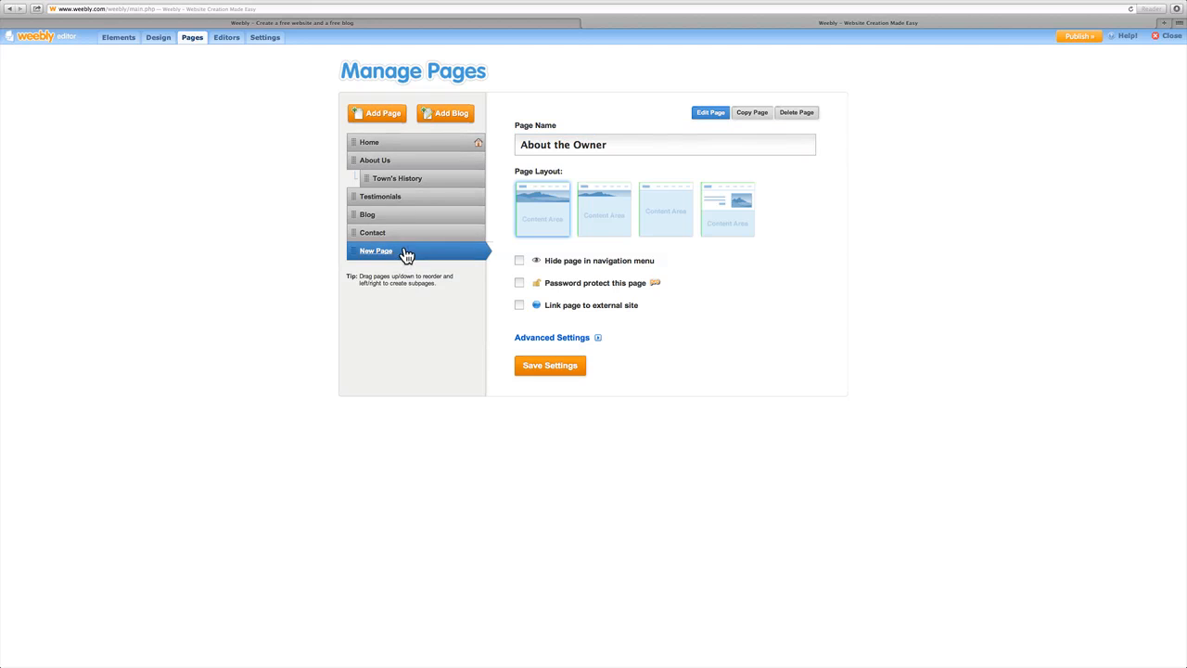
pyautogui.moveTo(405, 252); pyautogui.dragTo(416, 200)
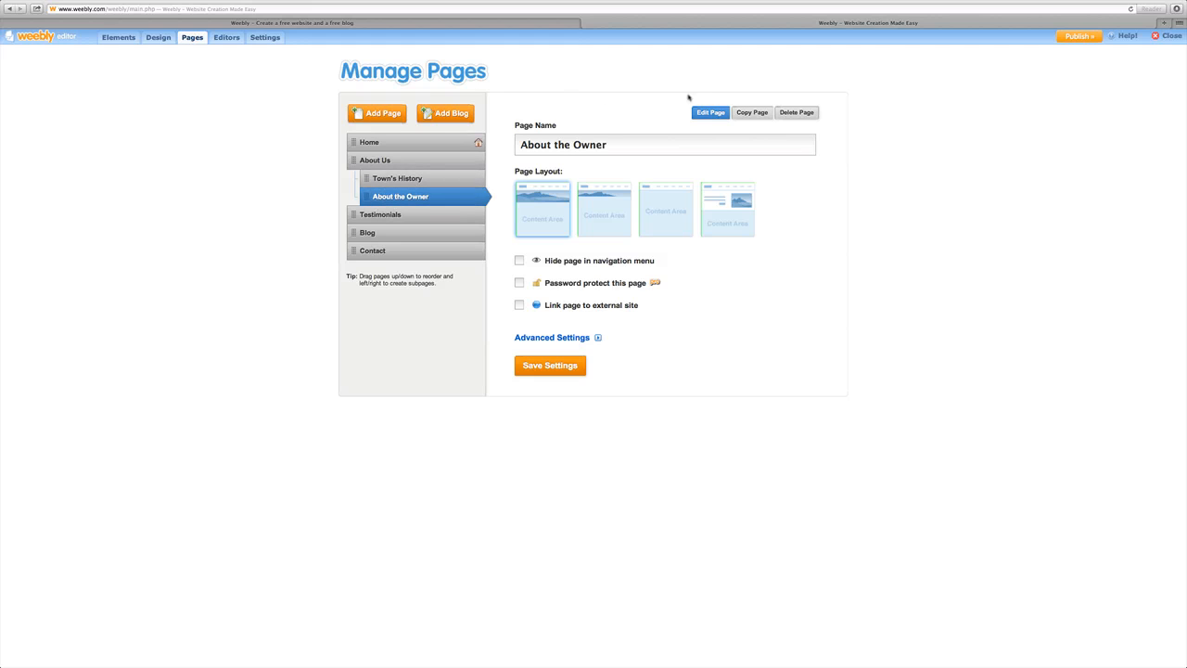
# Step: View the navigation menu in the page editor, and examine the advanced settings of the About the Owner page
pyautogui.click(711, 115)
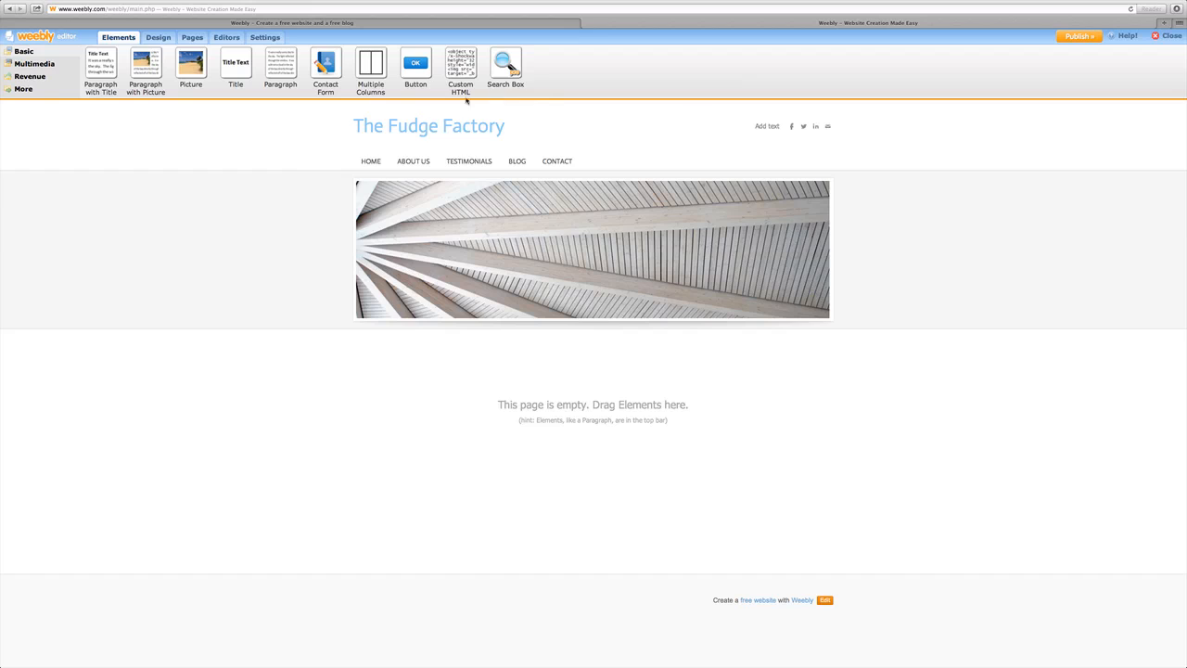
pyautogui.moveTo(406, 166)
pyautogui.click(190, 39)
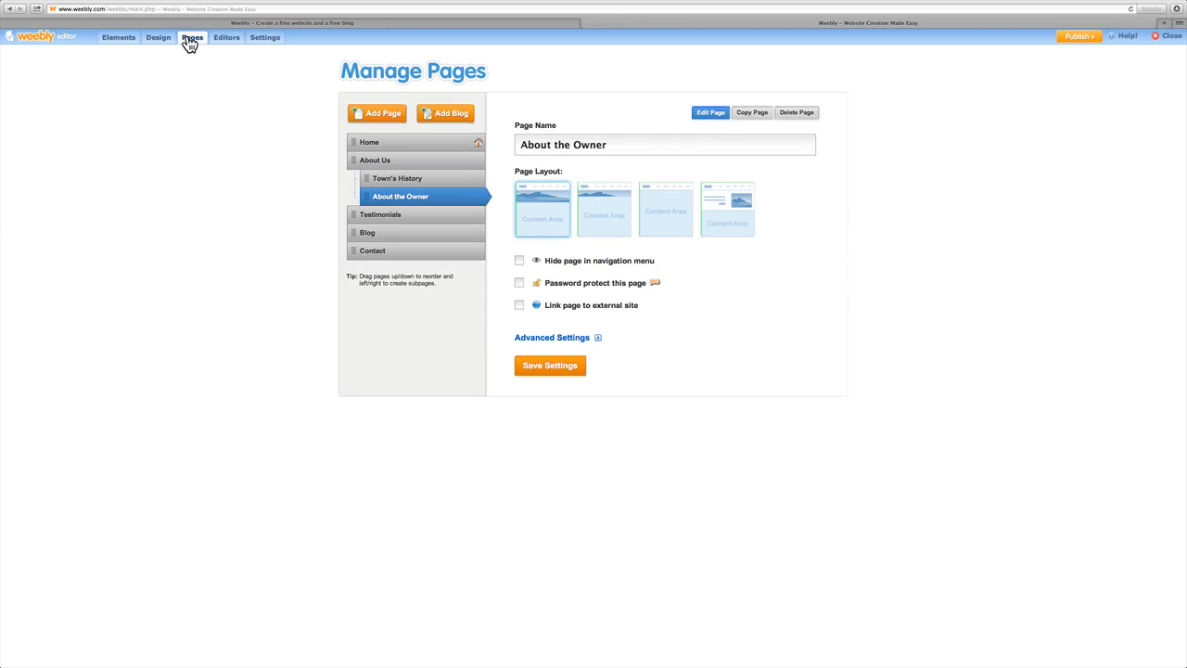
pyautogui.click(552, 337)
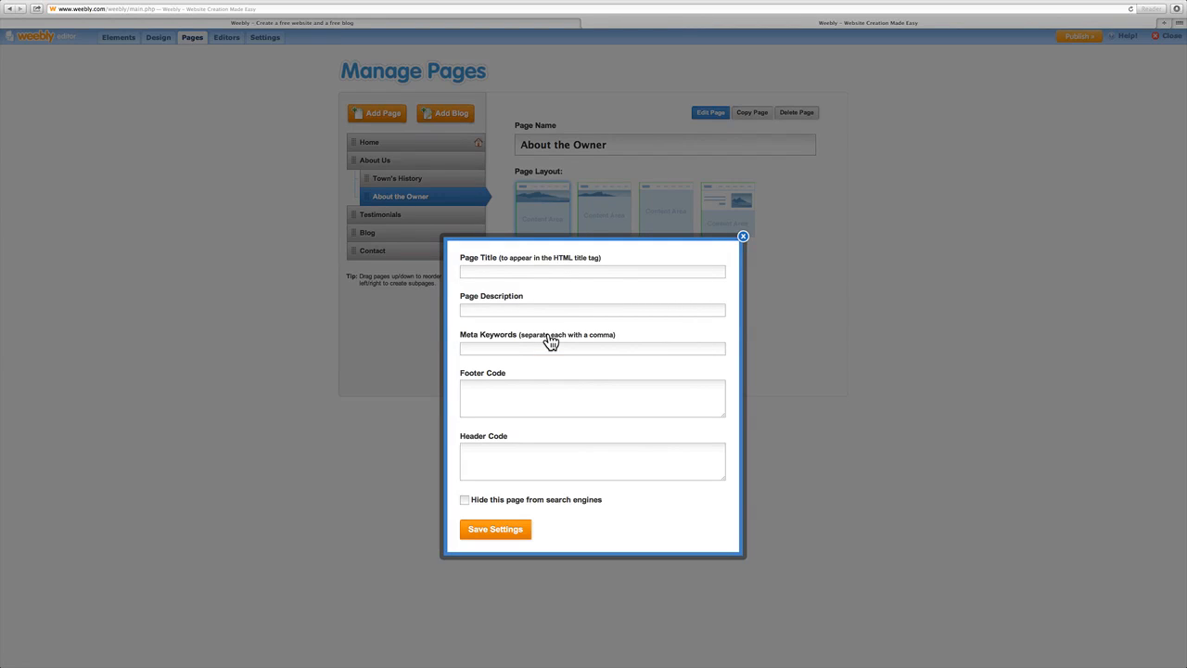
pyautogui.click(743, 237)
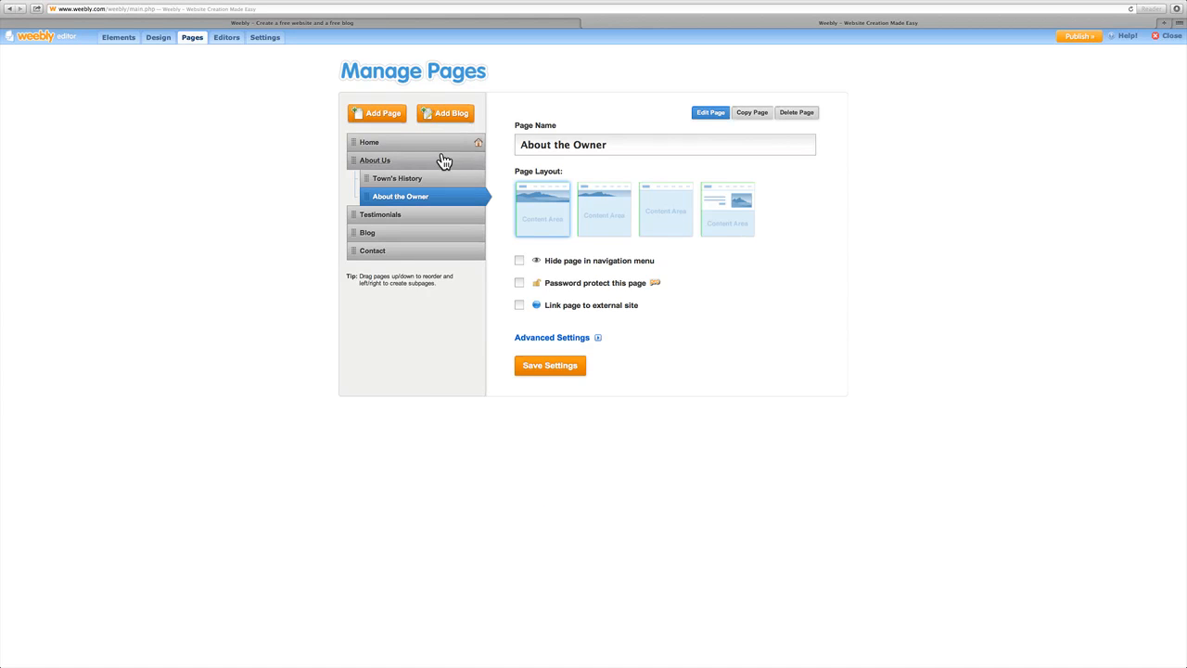
# Step: Preview the mountain valley and dark road themes, and apply the wood-panelled theme with the green forest header to the site
pyautogui.click(157, 42)
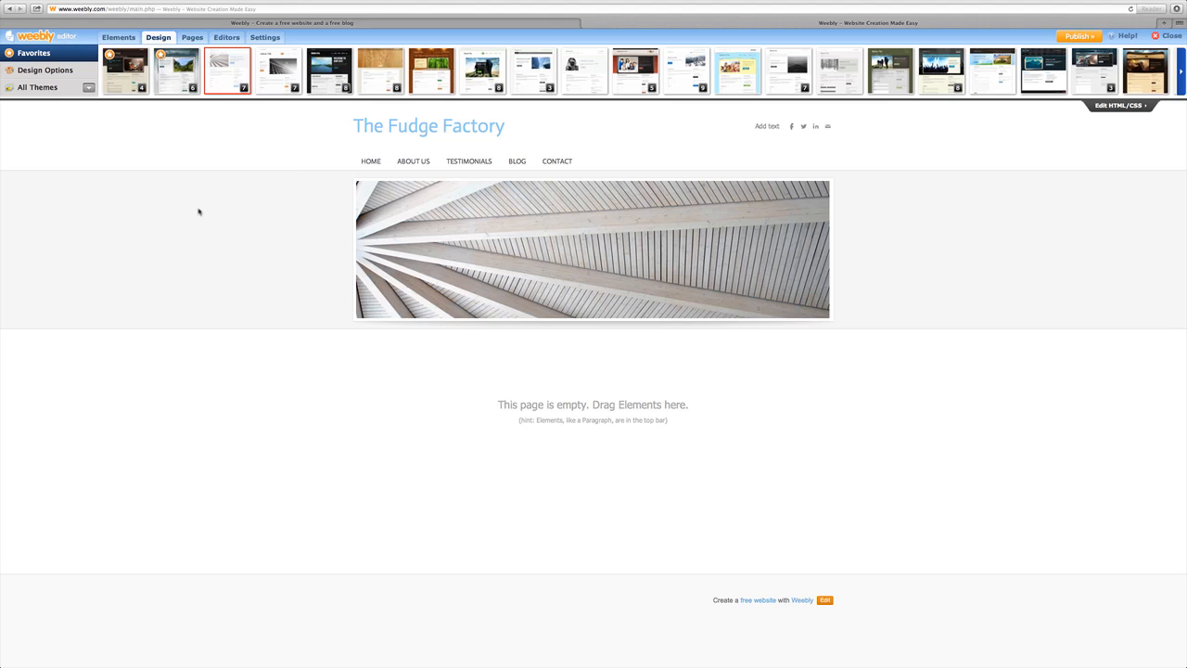
pyautogui.moveTo(690, 79)
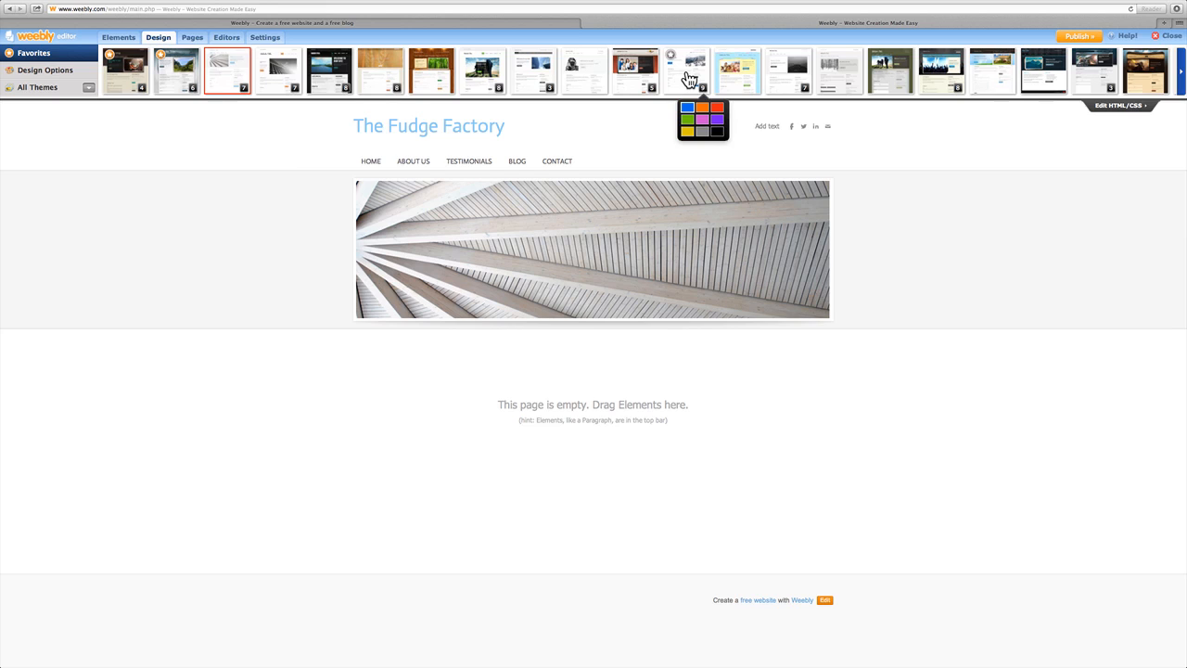
pyautogui.moveTo(232, 98)
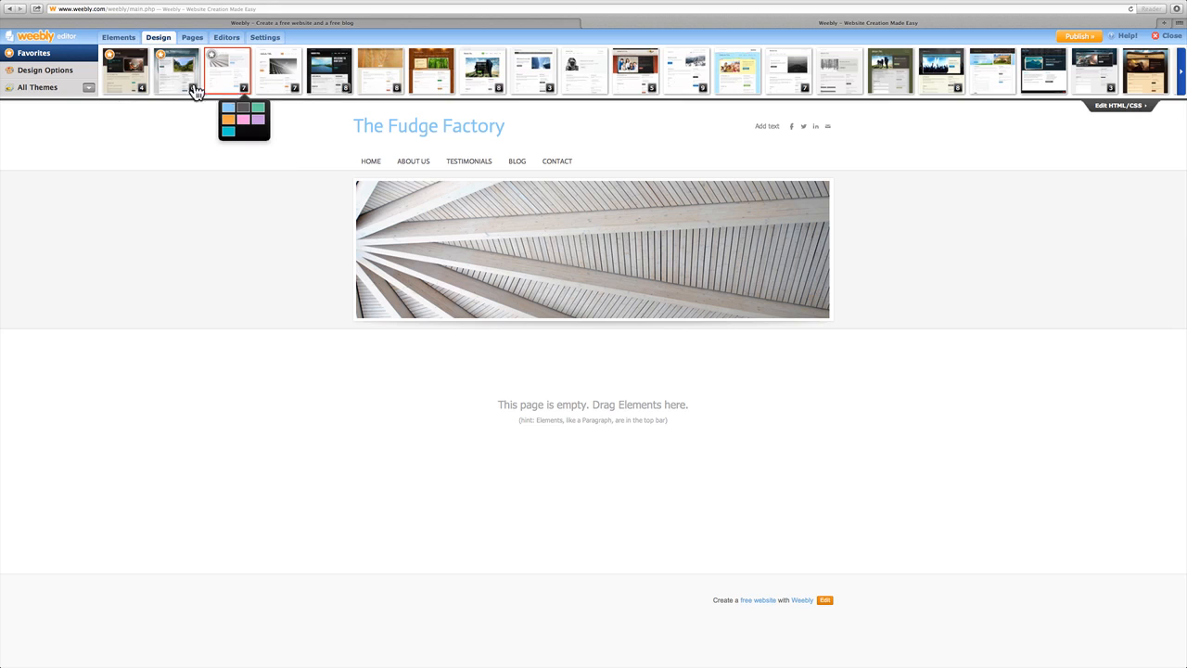
pyautogui.click(185, 84)
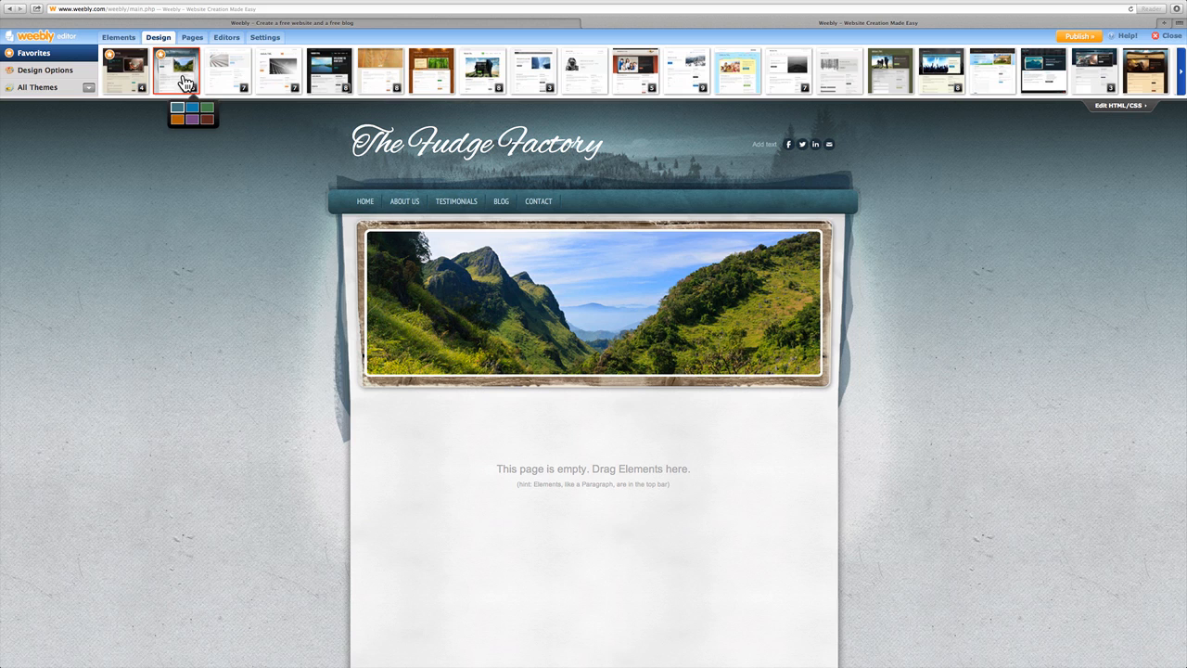
pyautogui.moveTo(323, 78)
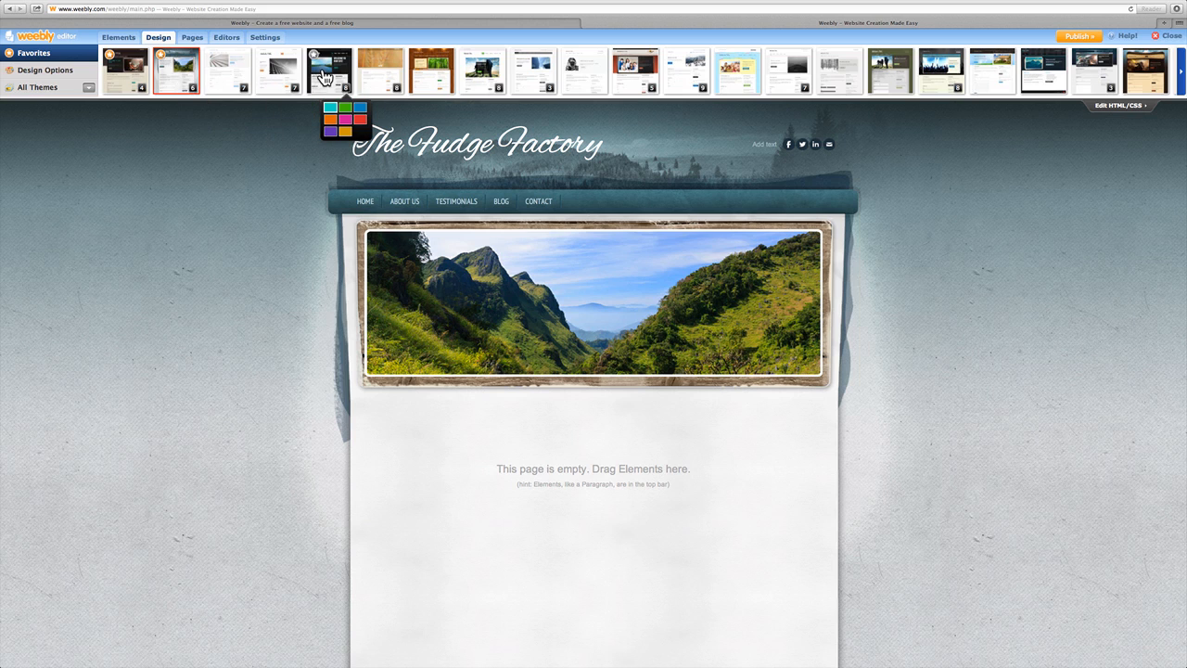
pyautogui.click(324, 78)
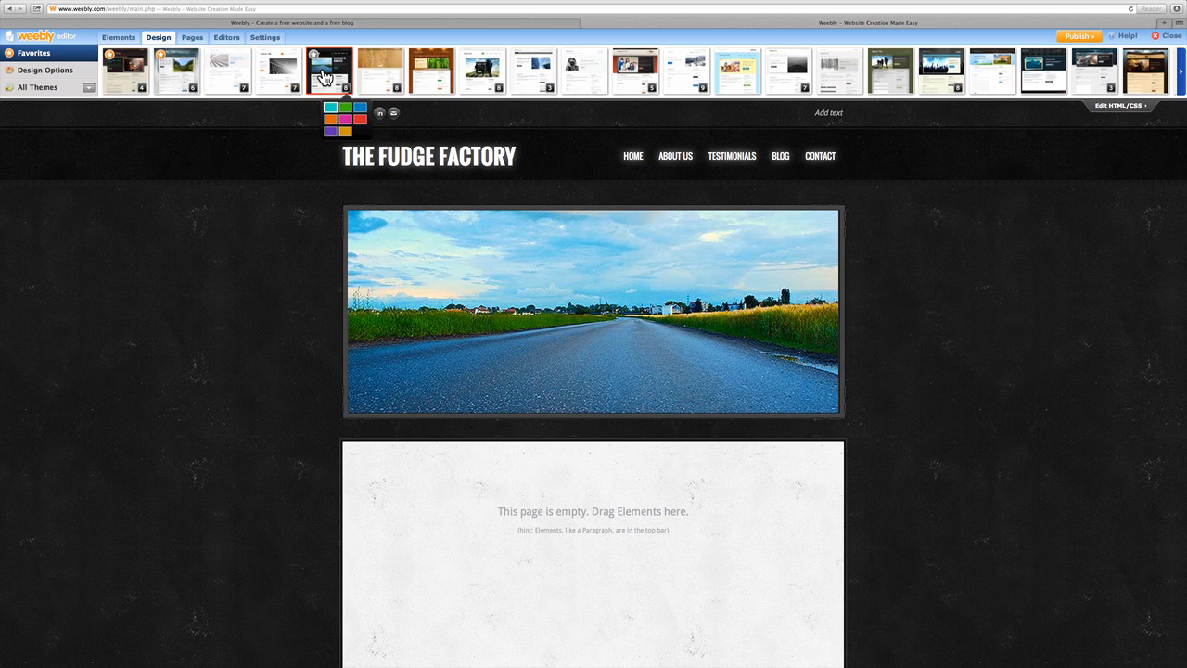
pyautogui.click(432, 73)
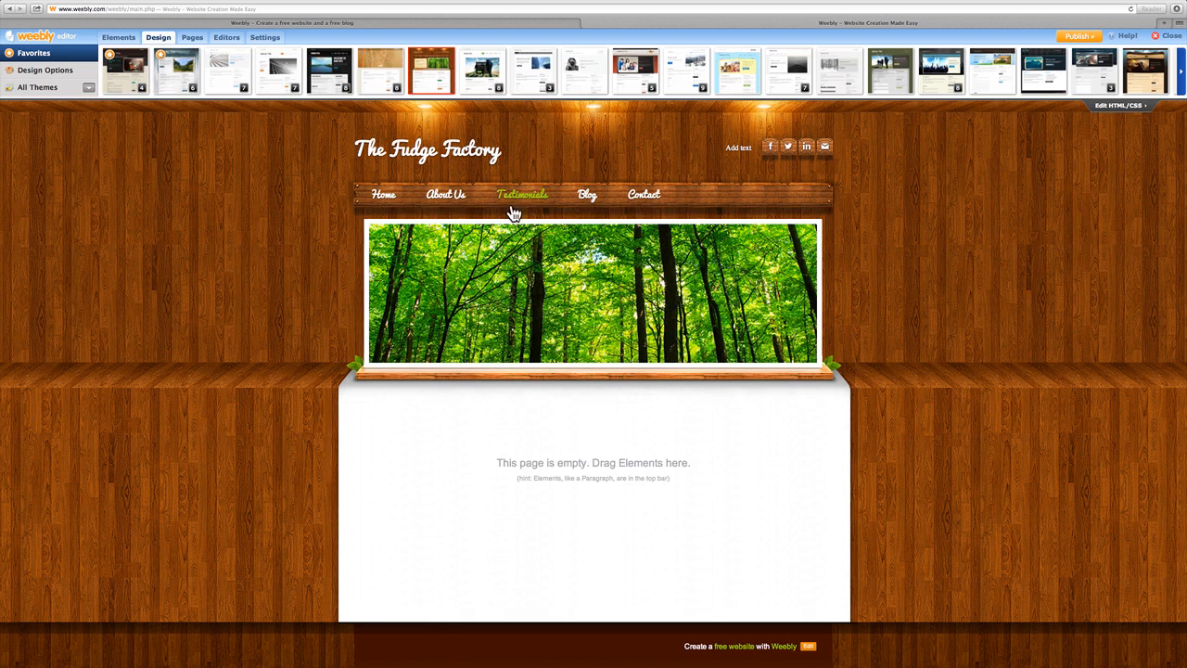
pyautogui.moveTo(464, 200)
# Step: Browse through the rest of the available website themes
pyautogui.click(1181, 76)
pyautogui.click(1180, 79)
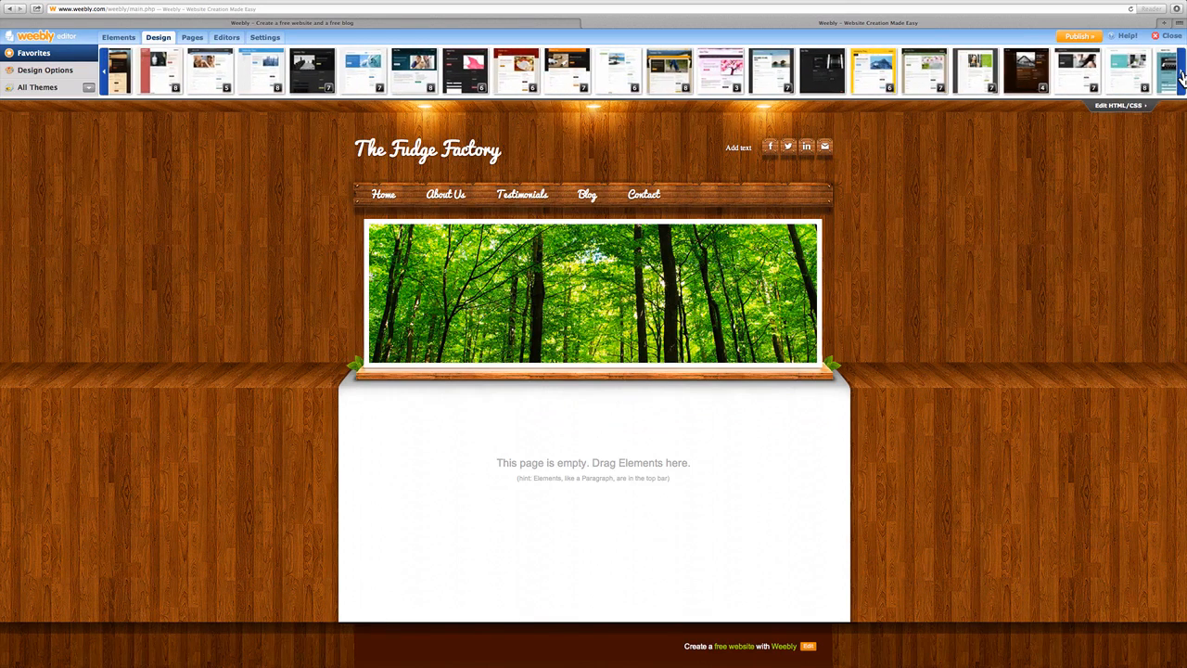
pyautogui.click(1180, 79)
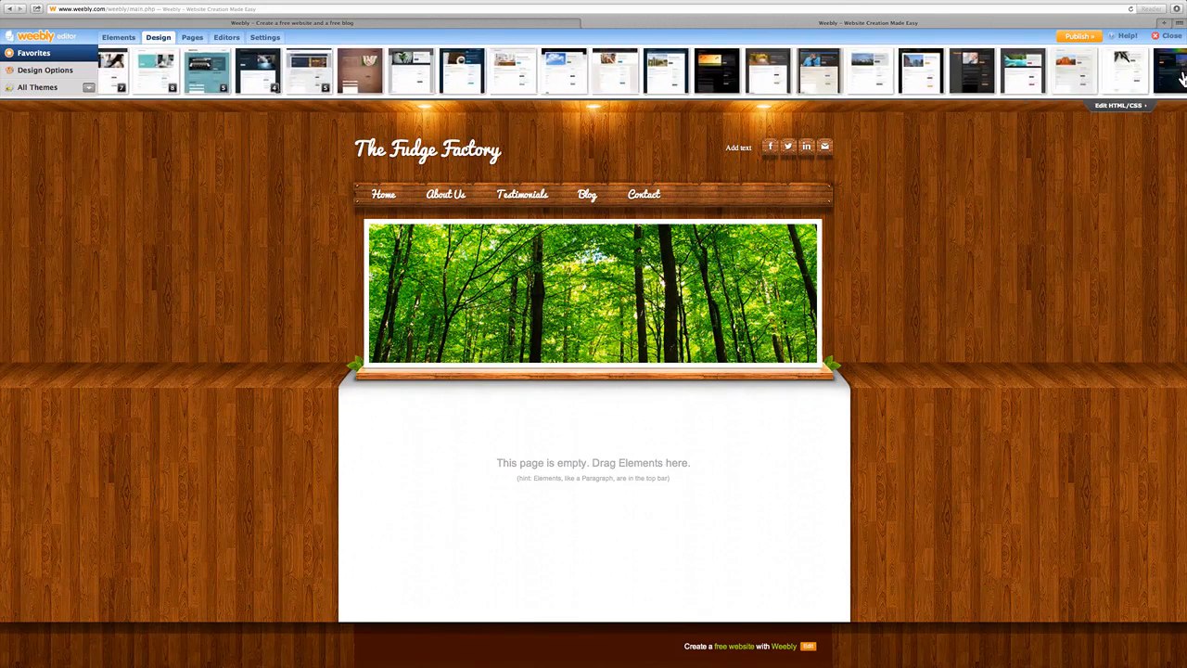
pyautogui.click(1181, 78)
pyautogui.click(1181, 79)
pyautogui.click(1181, 78)
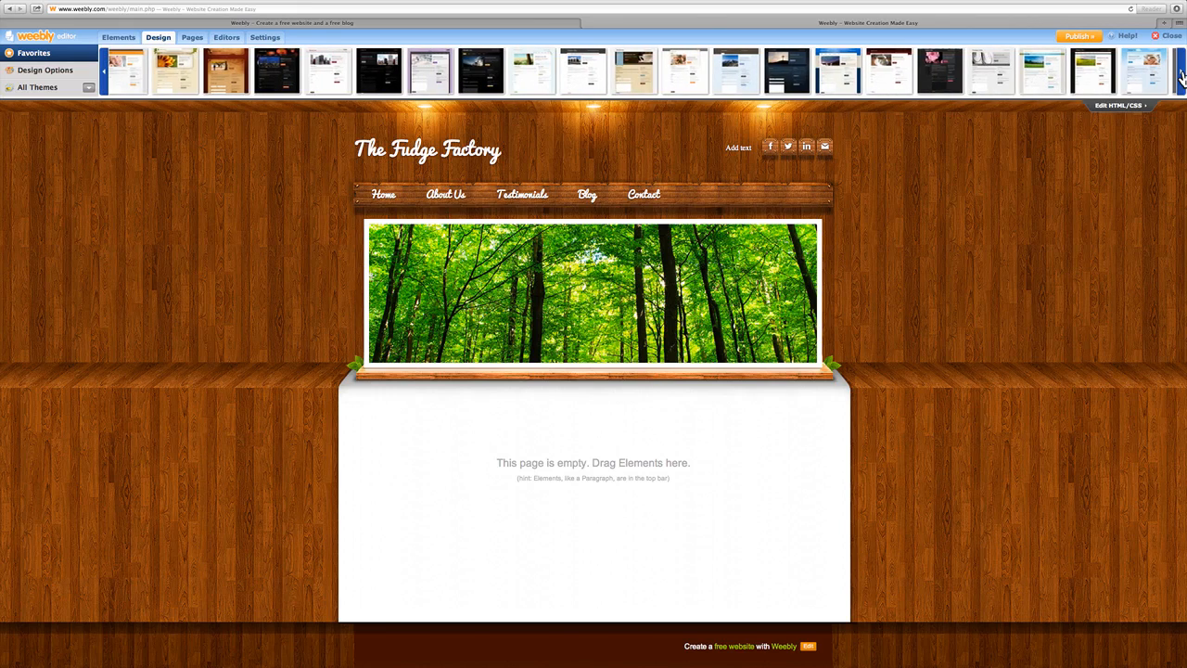
pyautogui.click(1180, 79)
pyautogui.click(1181, 78)
pyautogui.click(1181, 79)
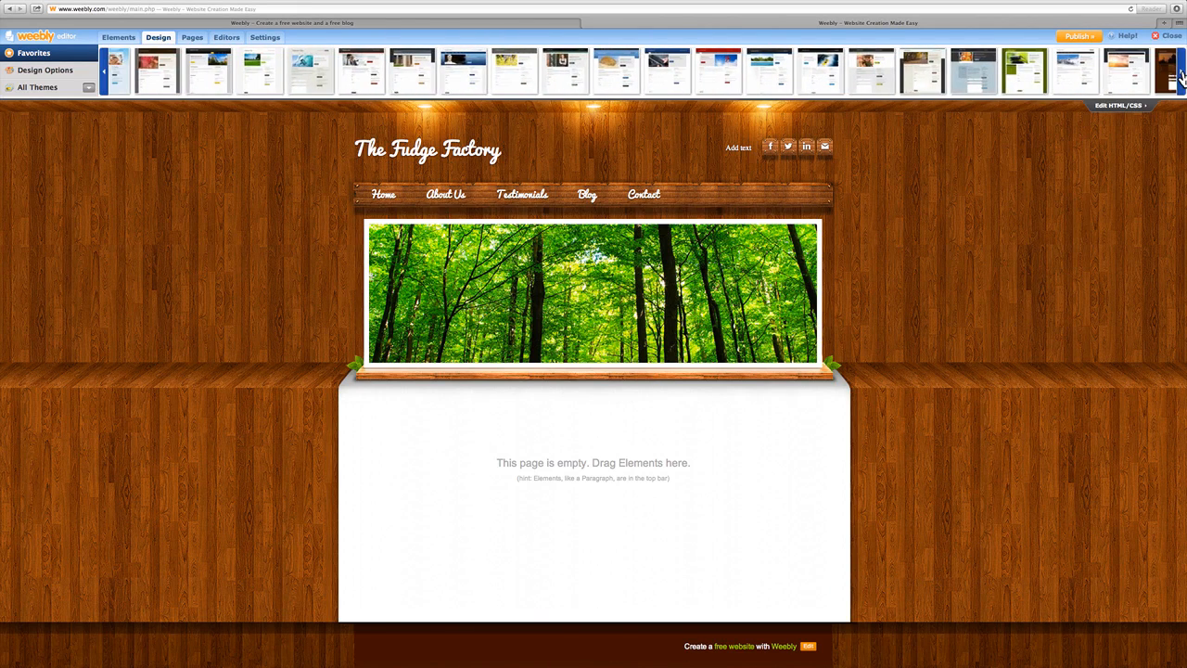
pyautogui.click(1180, 79)
pyautogui.click(1180, 79)
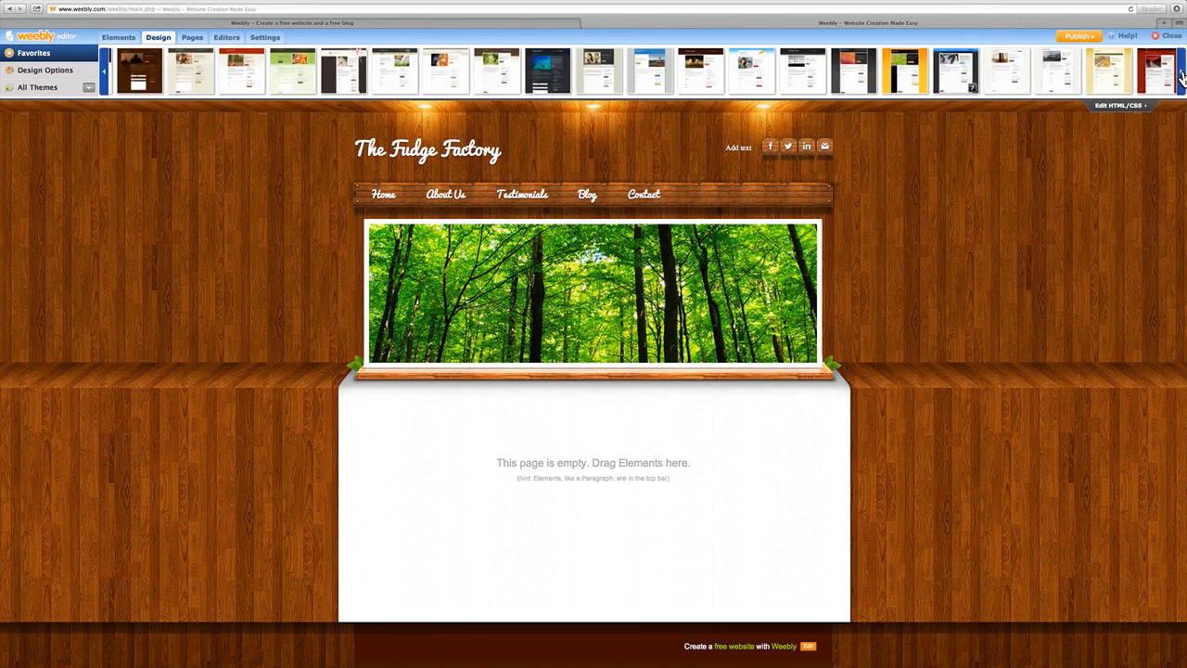
pyautogui.click(1180, 79)
pyautogui.click(1181, 79)
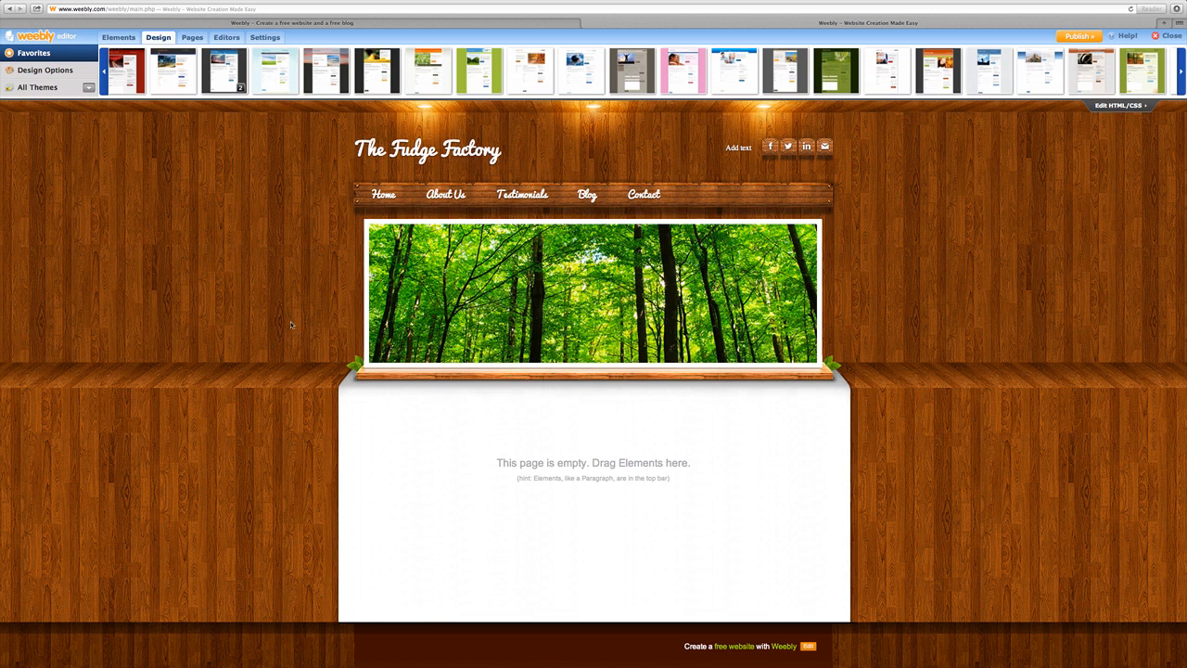
# Step: Examine the theme's design element options and the link fields of the social media icons in the site header
pyautogui.click(44, 75)
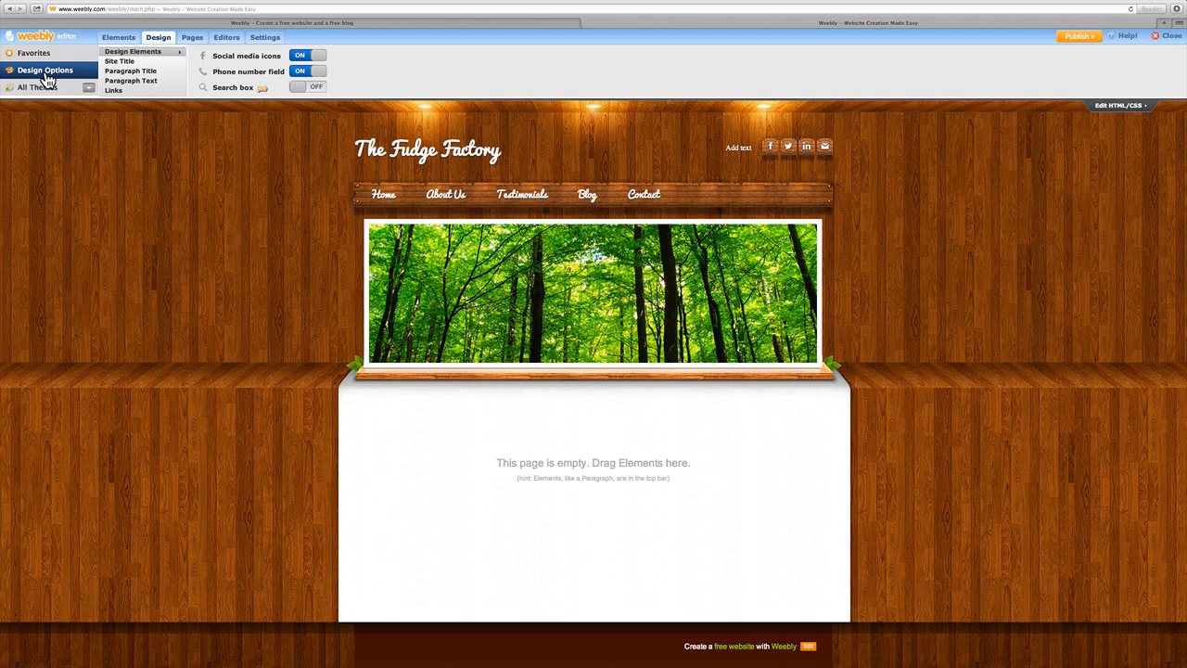
pyautogui.click(809, 157)
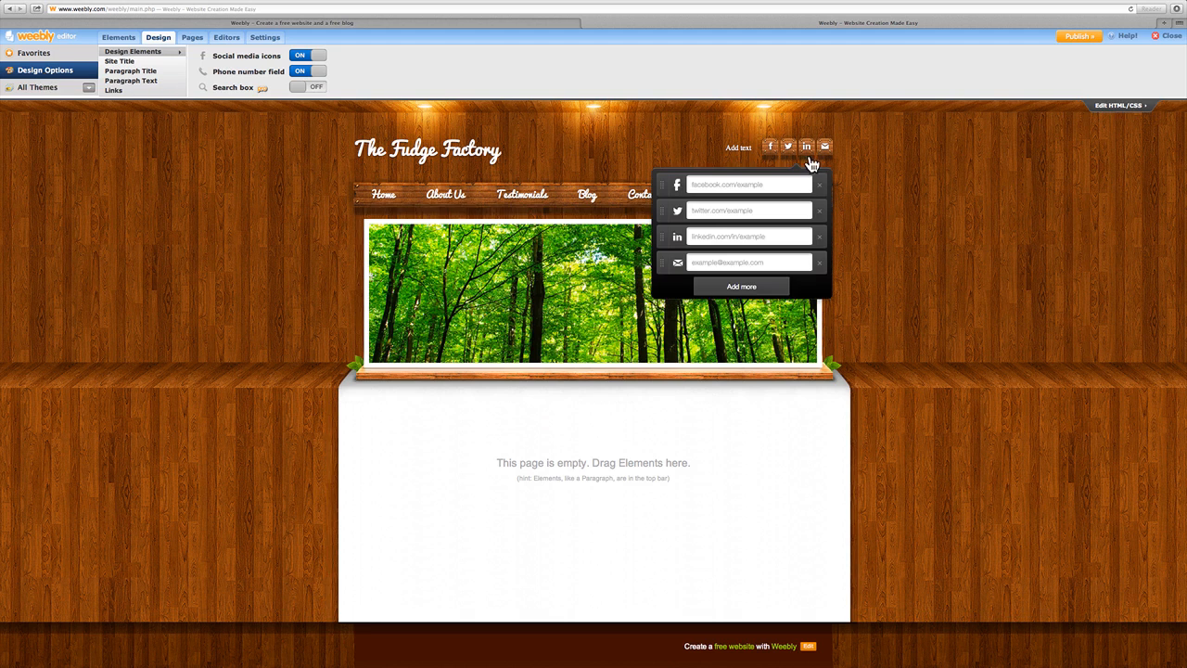
pyautogui.click(801, 163)
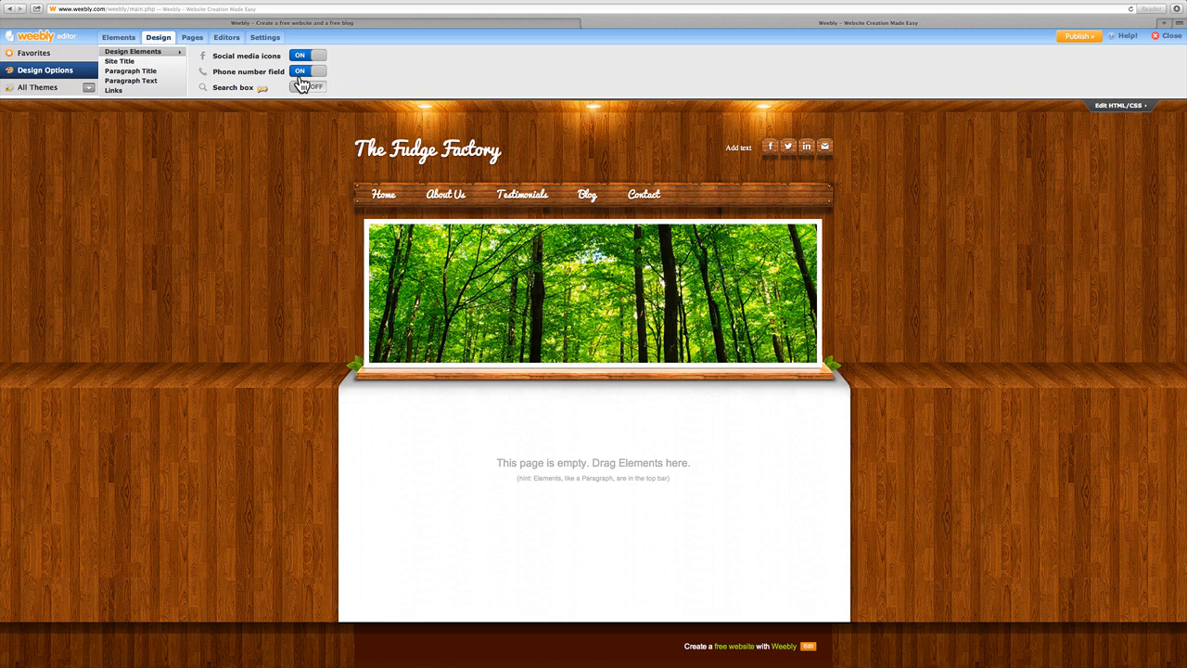
# Step: Review the site title's style options and look through the whole list of available fonts
pyautogui.click(123, 61)
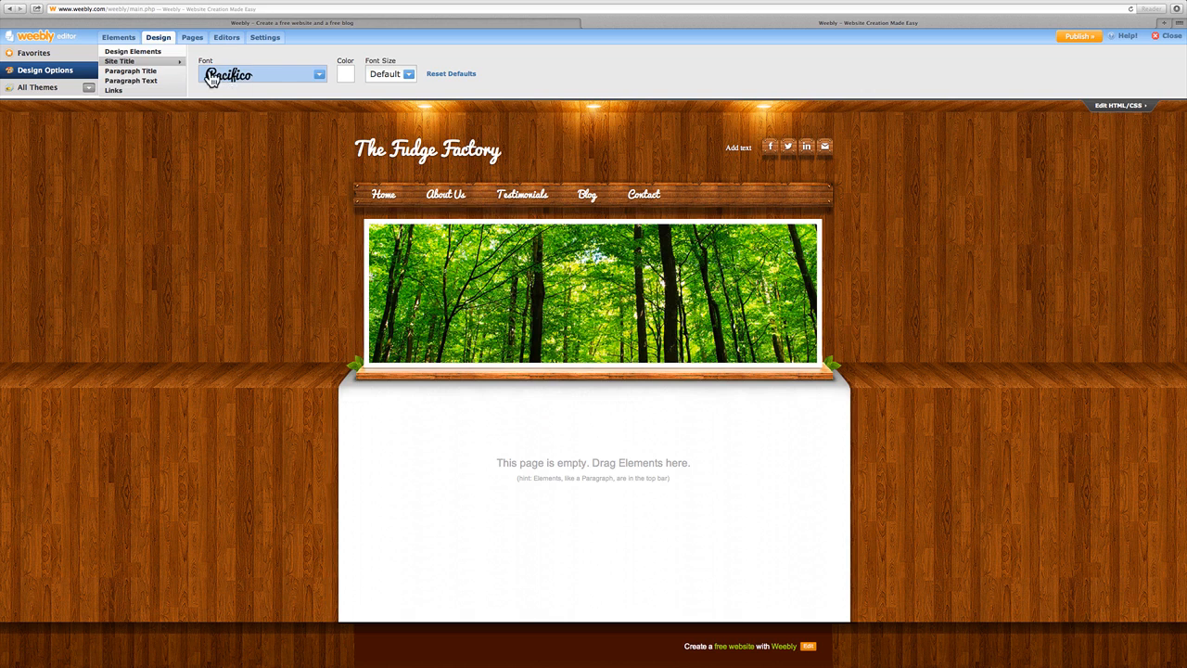
pyautogui.click(275, 76)
pyautogui.scroll(10, 279, 111)
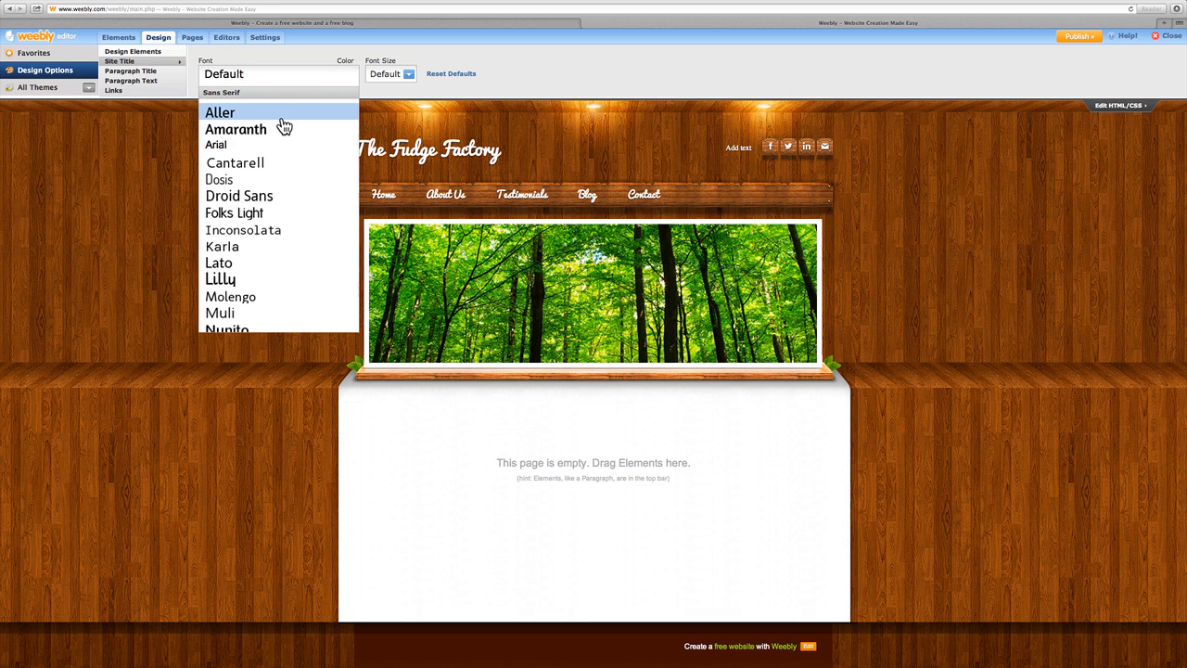
pyautogui.scroll(-10, 284, 126)
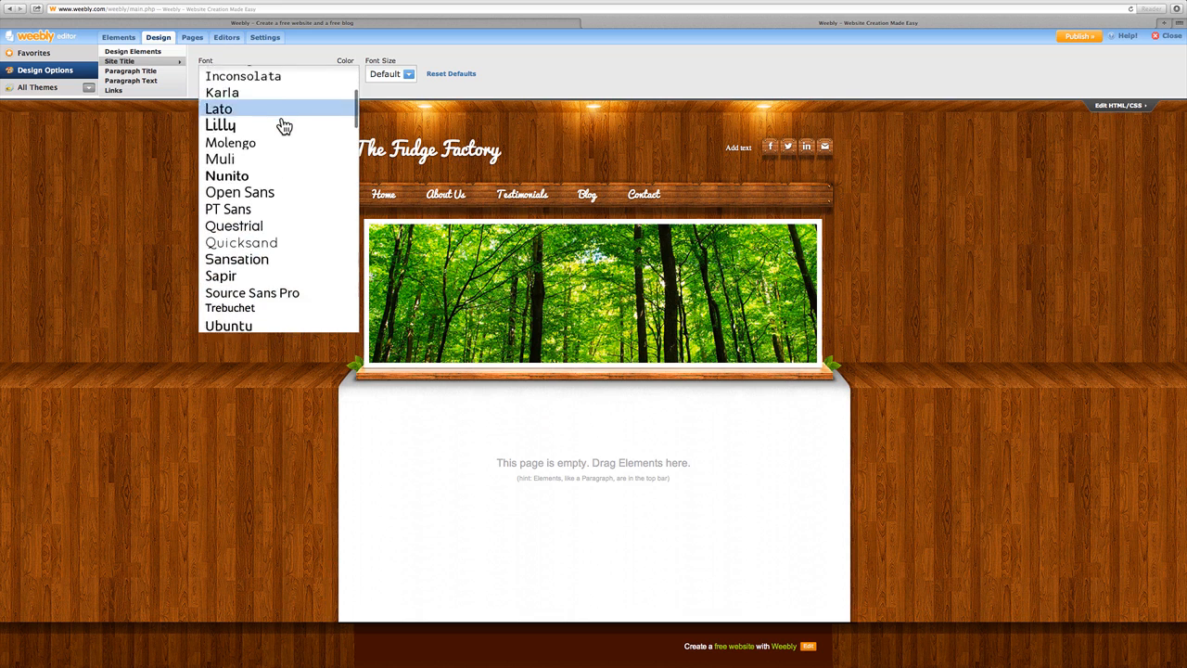
pyautogui.scroll(-8, 284, 127)
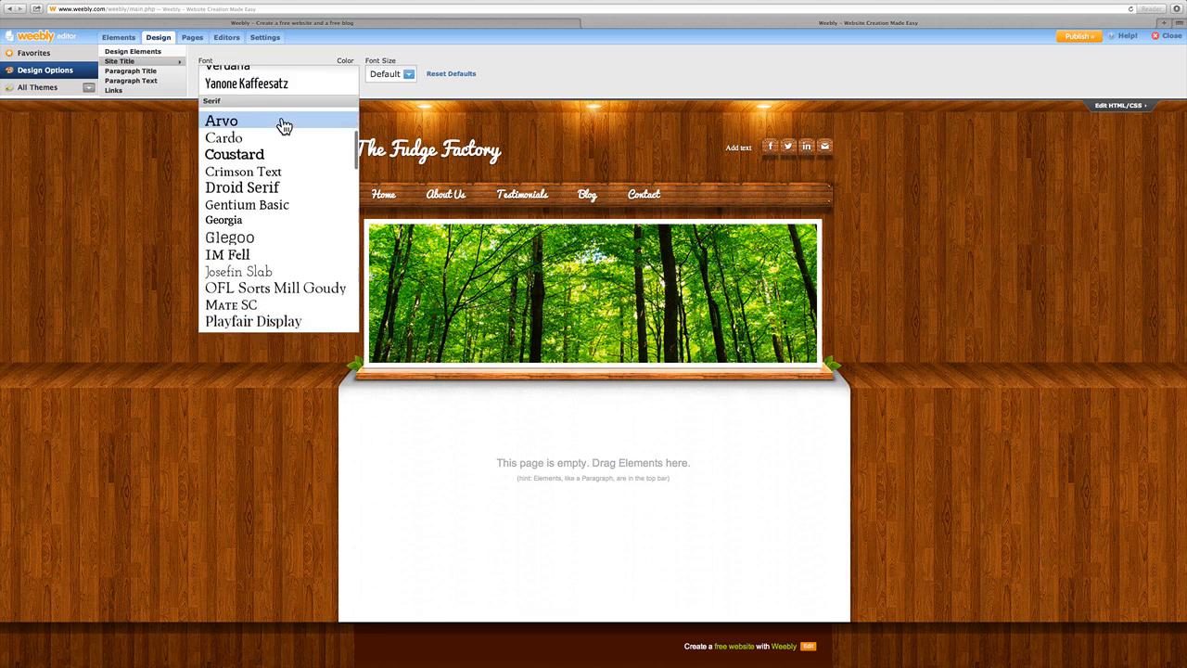
pyautogui.scroll(-7, 284, 126)
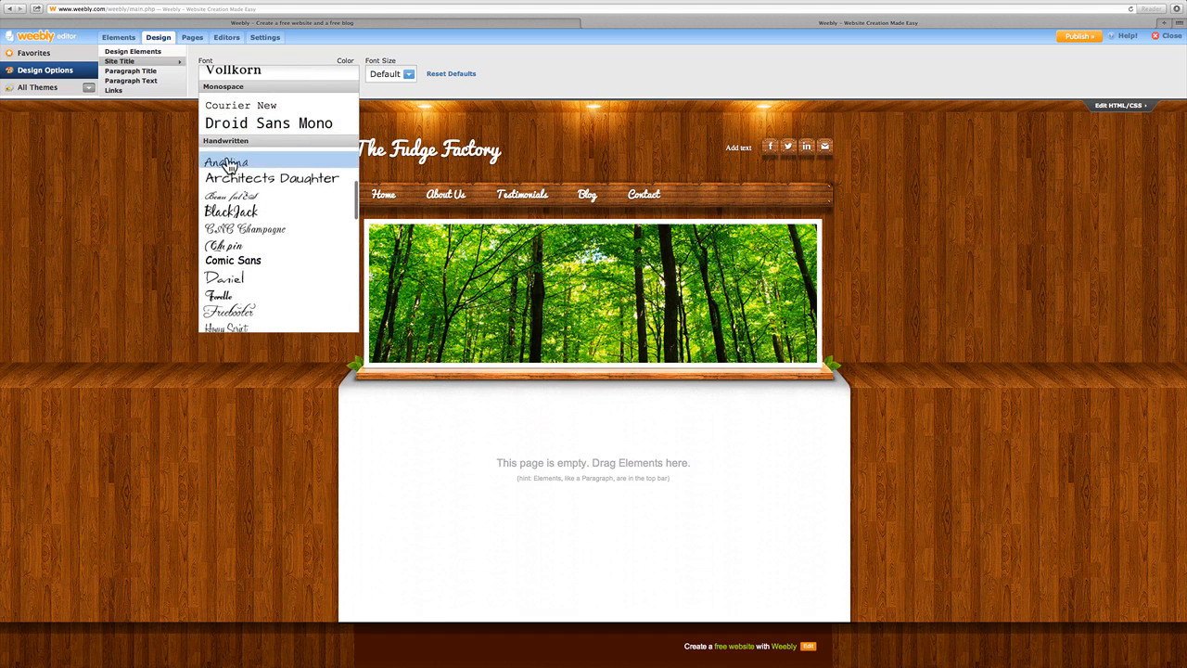
pyautogui.scroll(-5, 274, 244)
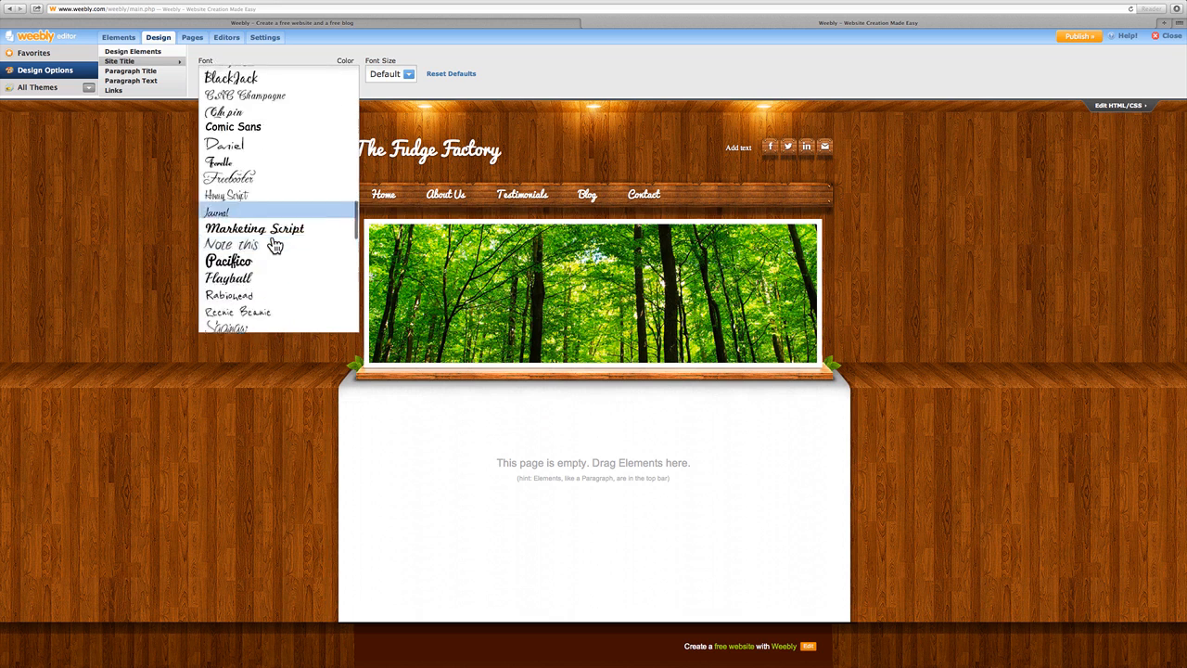
pyautogui.scroll(-4, 275, 241)
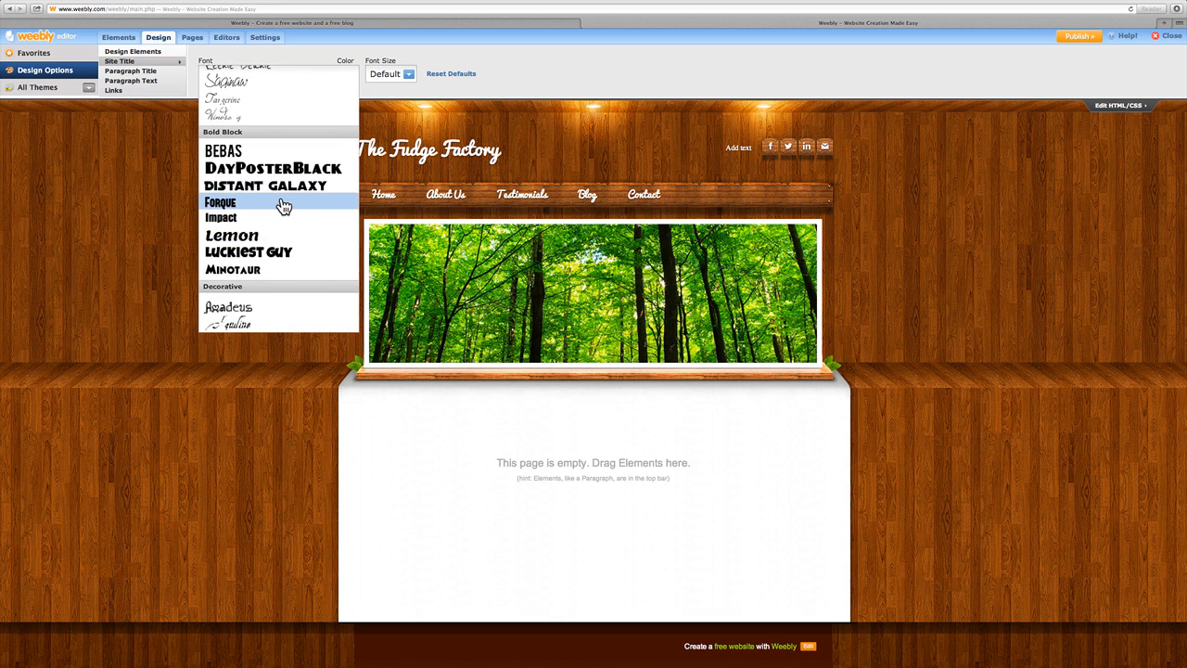
pyautogui.scroll(-3, 284, 206)
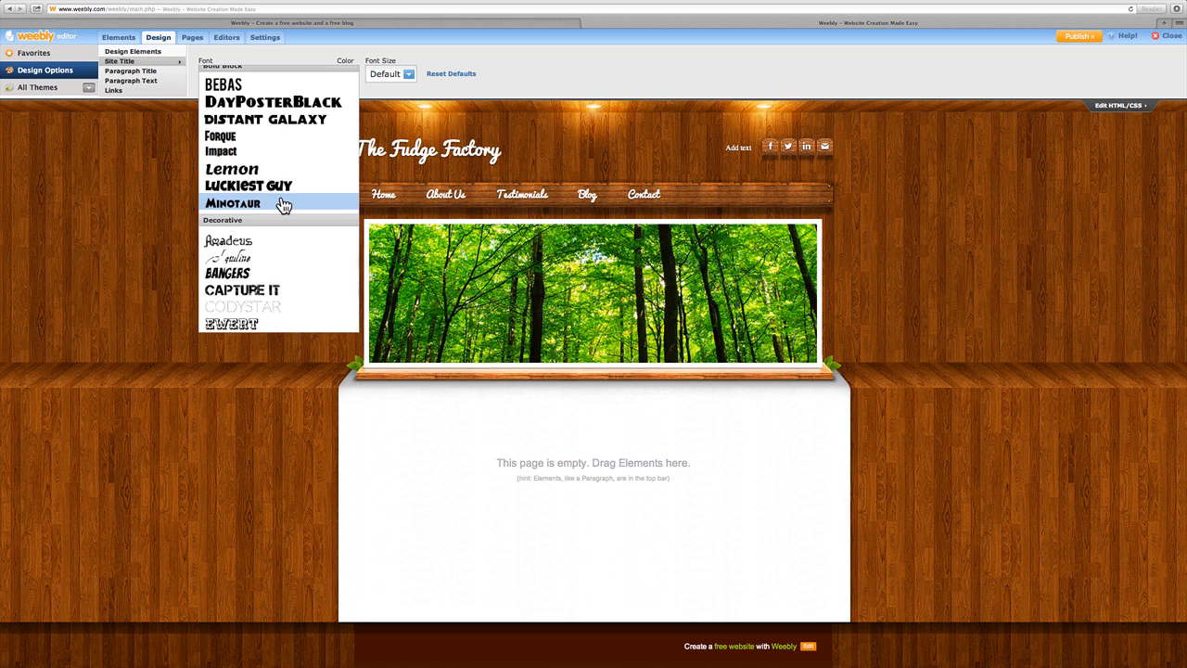
pyautogui.scroll(-10, 284, 205)
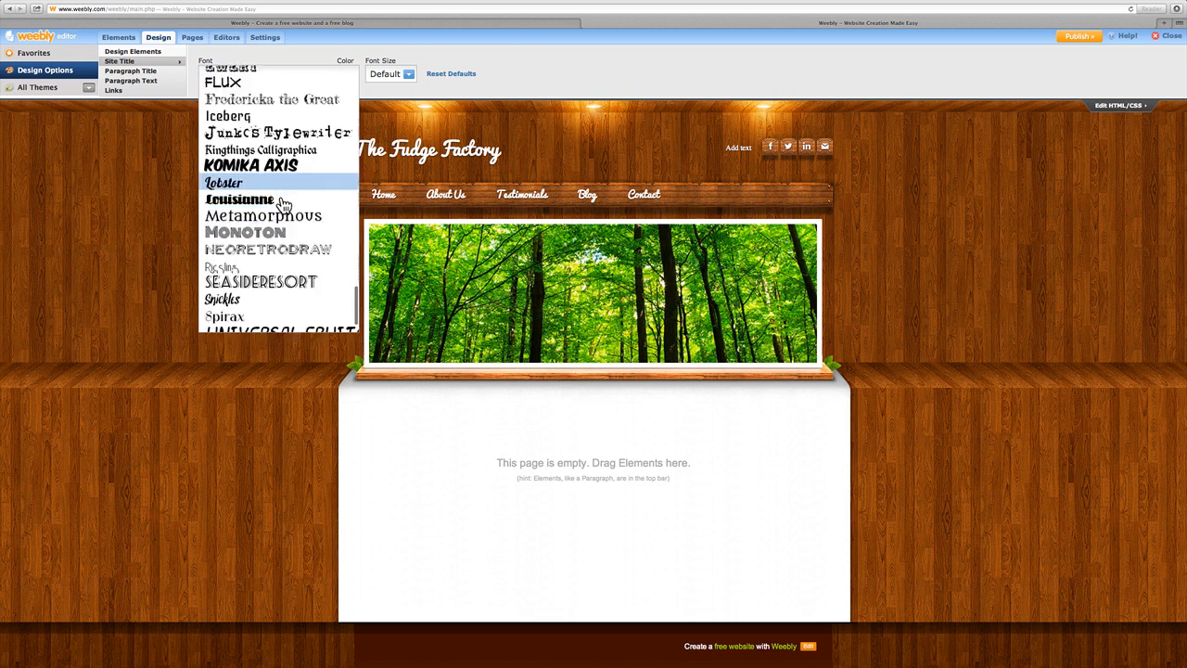
pyautogui.scroll(-2, 284, 205)
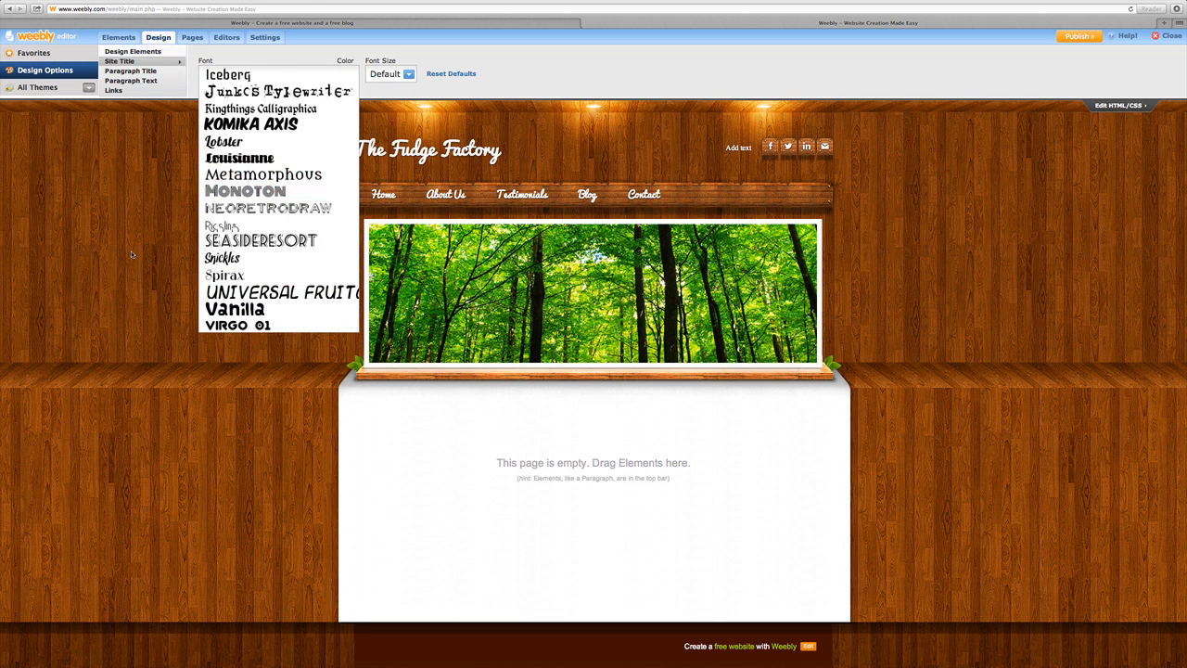
# Step: Examine the style options for paragraph titles, paragraph text and links
pyautogui.click(159, 64)
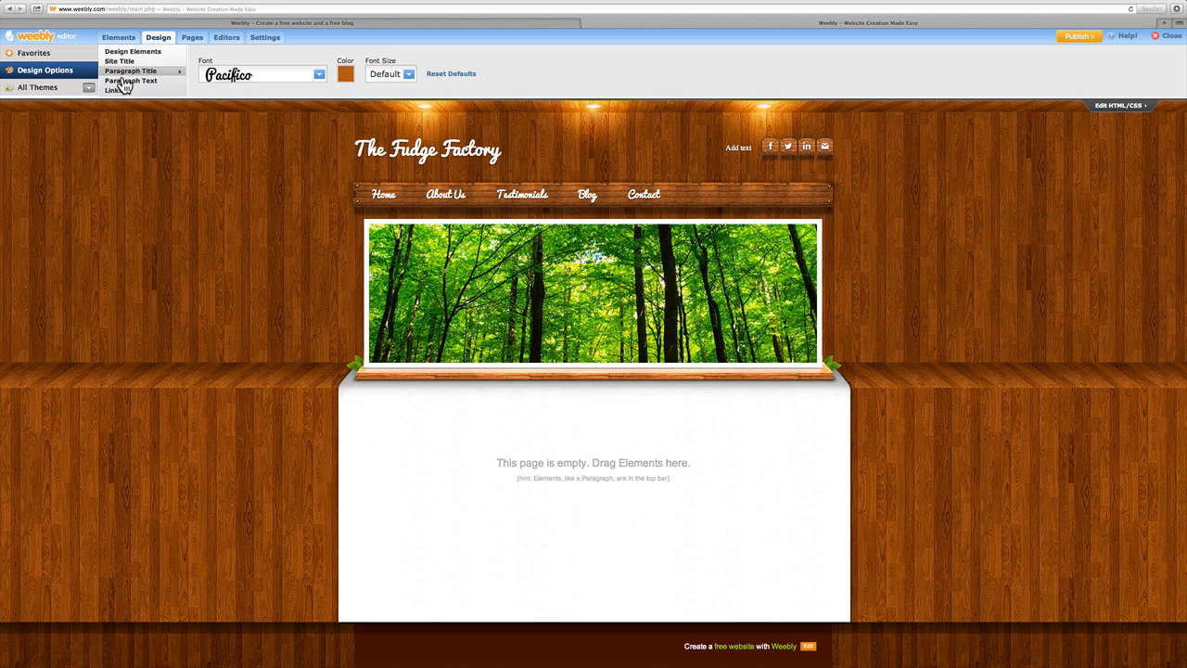
pyautogui.click(121, 81)
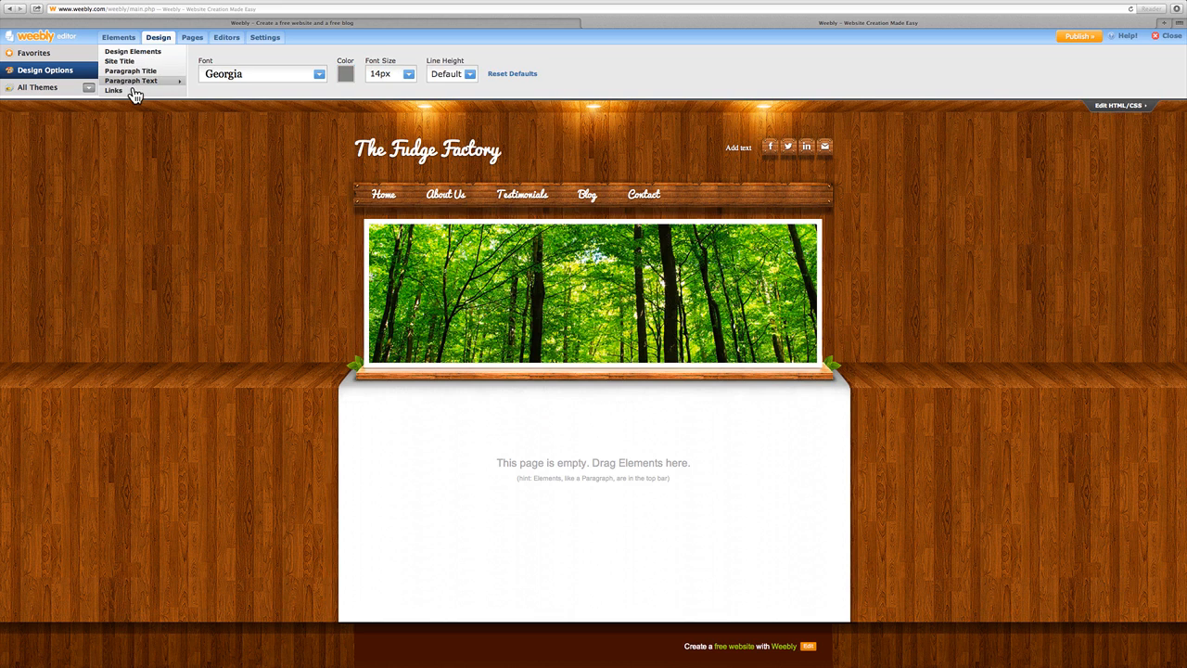
pyautogui.click(128, 92)
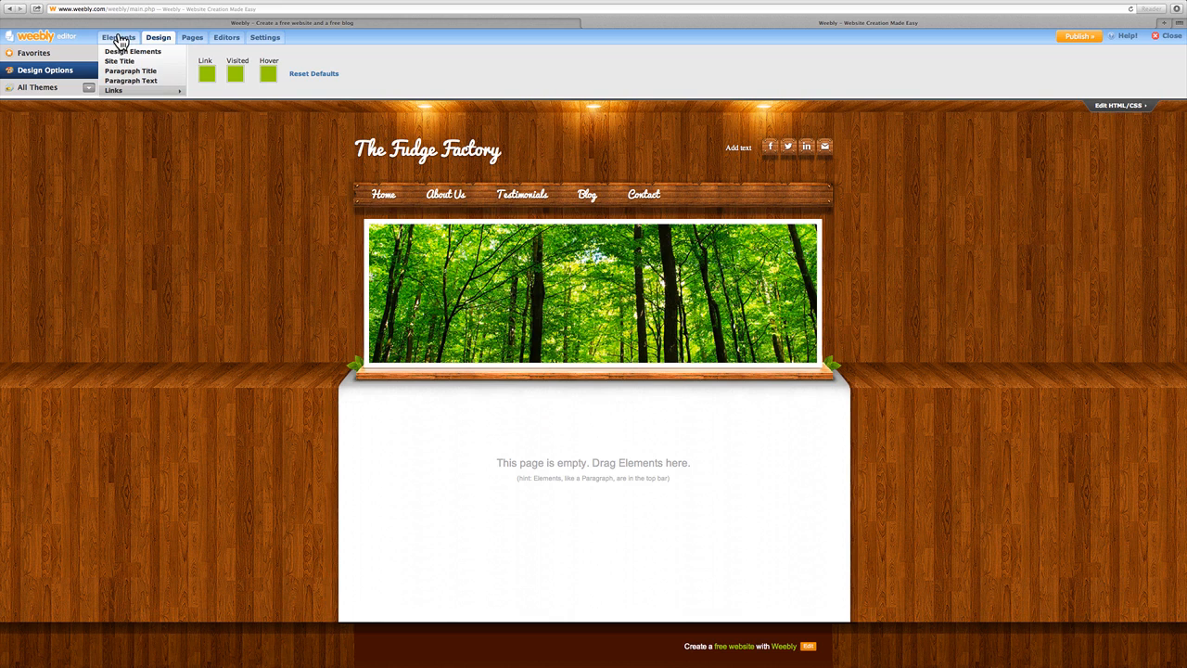
pyautogui.click(118, 39)
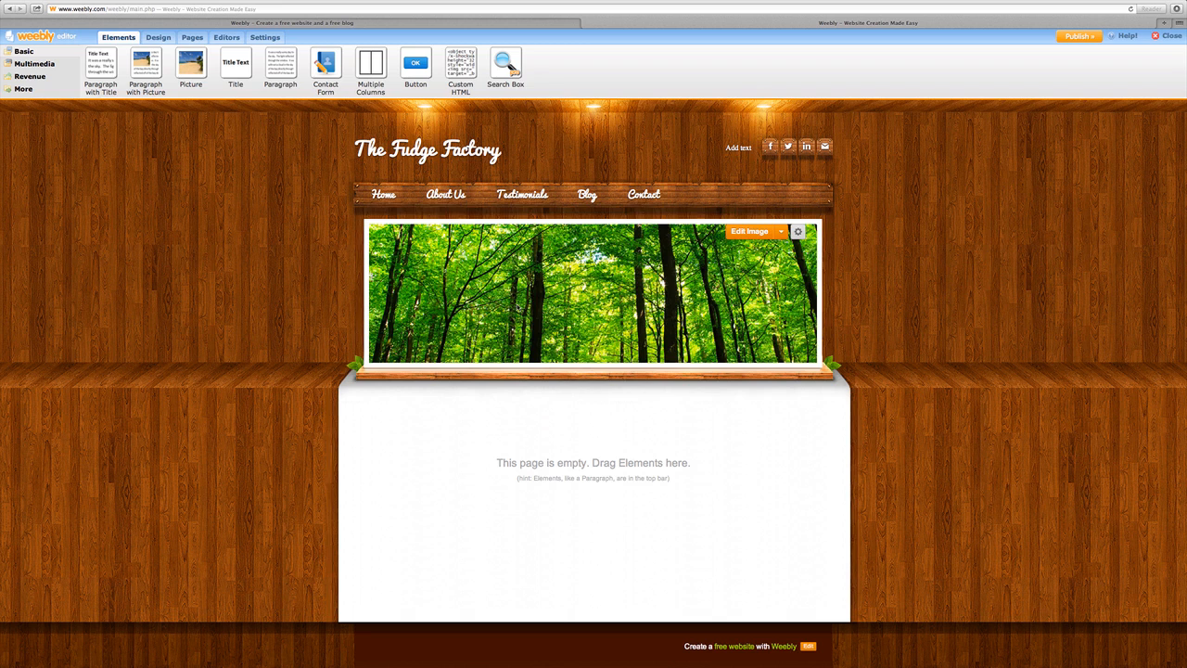
pyautogui.click(784, 237)
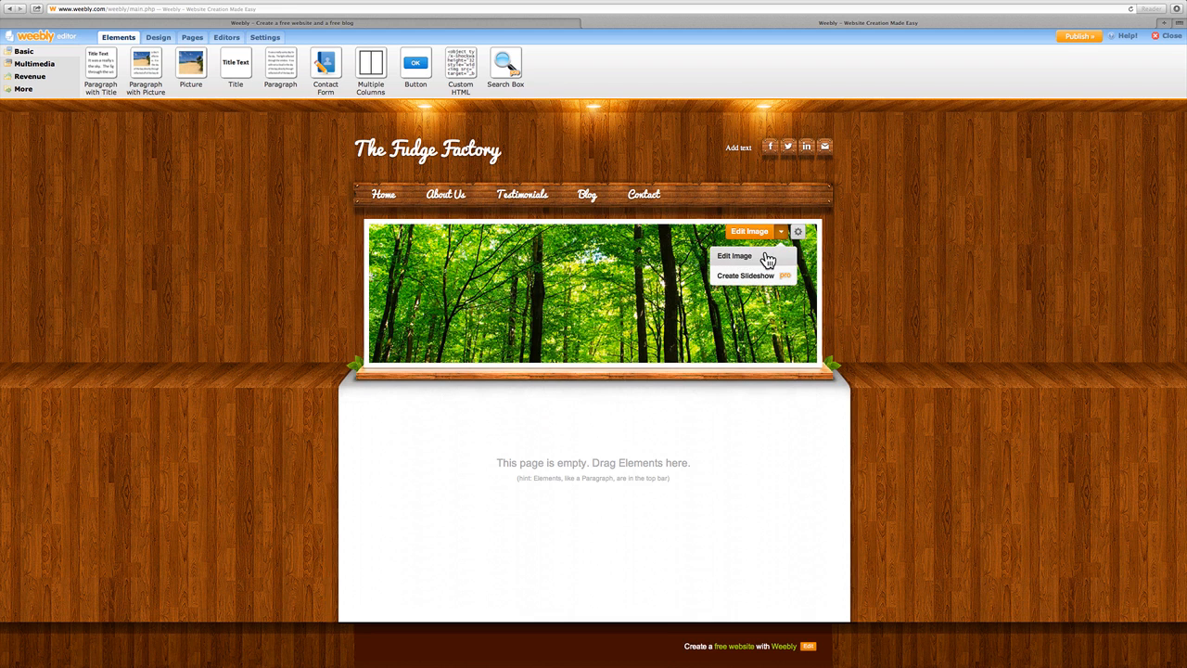
pyautogui.click(768, 258)
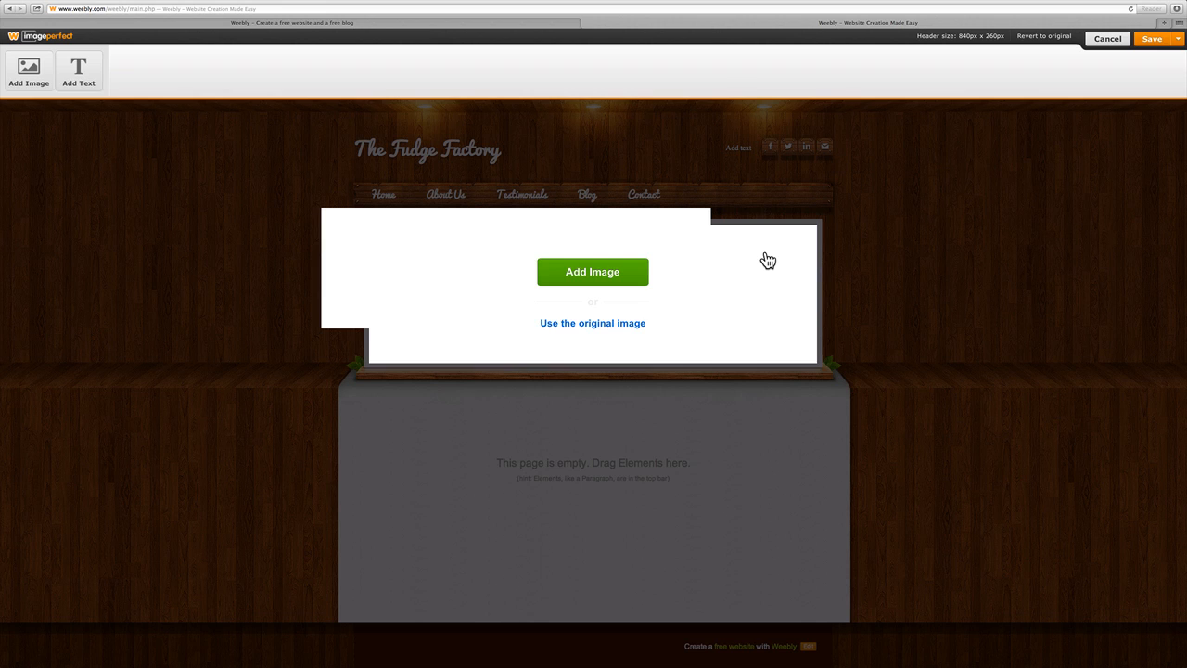
pyautogui.click(583, 279)
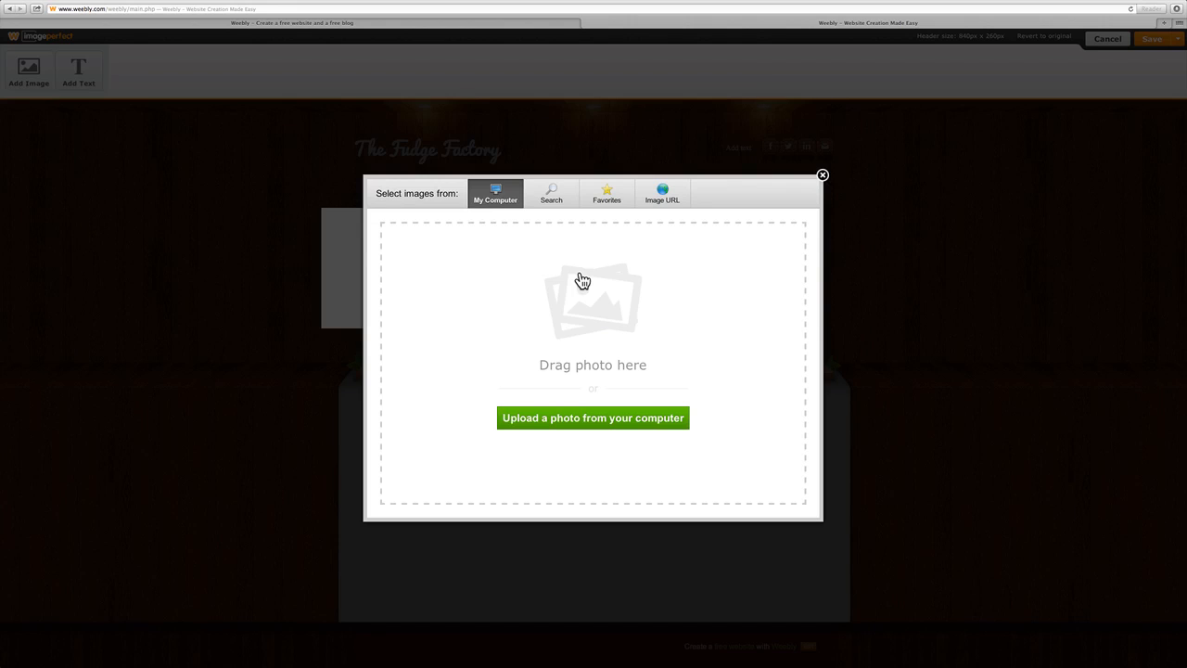
pyautogui.click(547, 424)
pyautogui.click(591, 149)
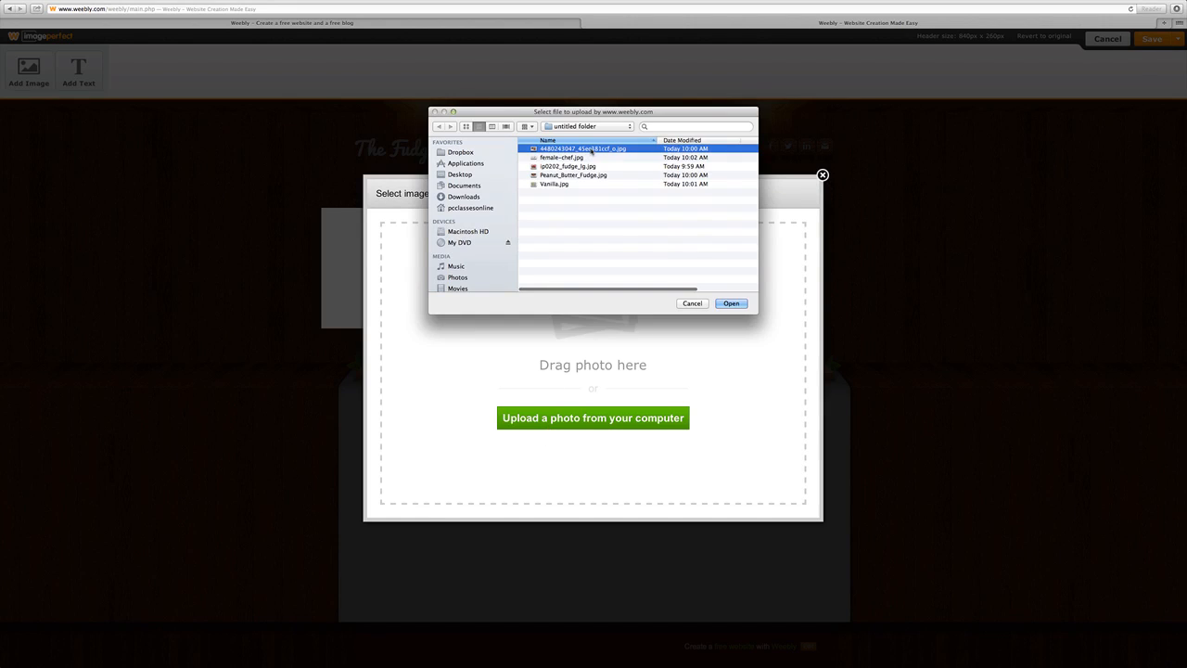
pyautogui.doubleClick(591, 150)
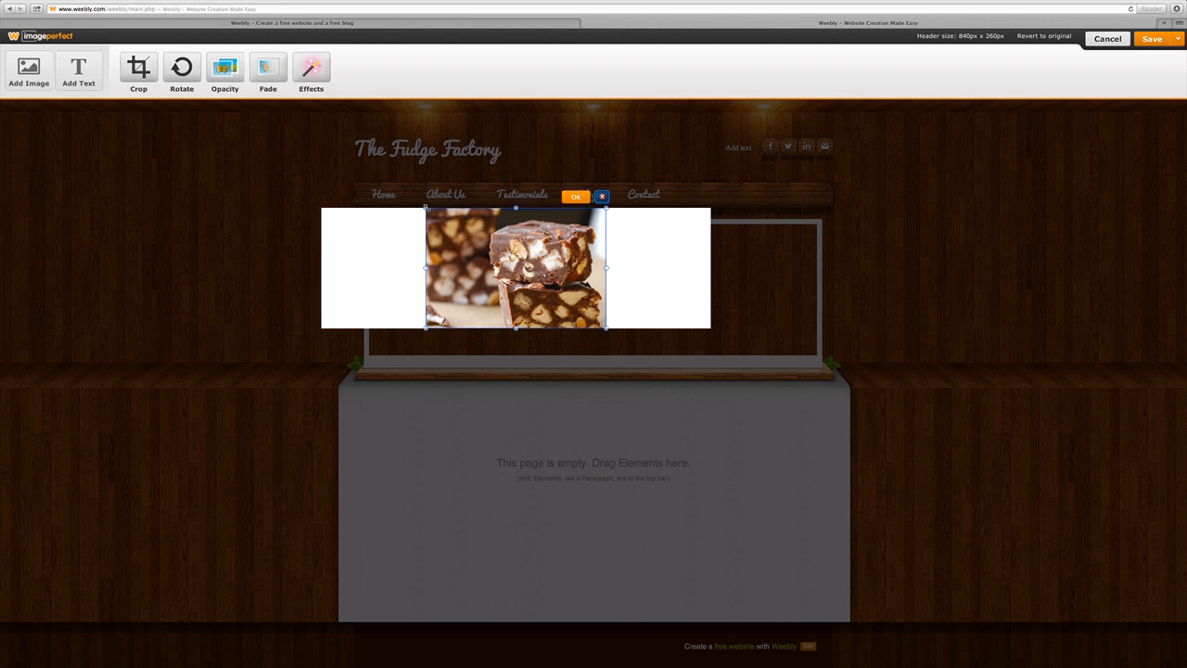
# Step: Enlarge and reposition the nut fudge photo so it fills the whole header area with the top fudge piece in view
pyautogui.moveTo(427, 209); pyautogui.dragTo(284, 112)
pyautogui.moveTo(509, 257); pyautogui.dragTo(524, 297)
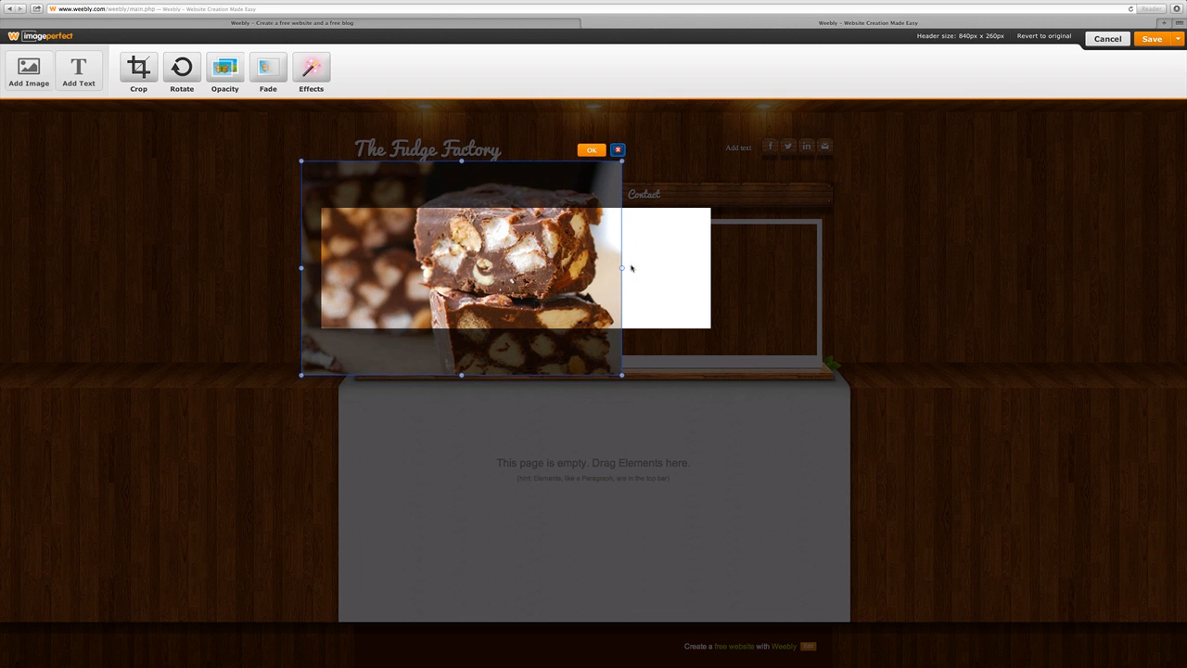
pyautogui.moveTo(622, 265); pyautogui.dragTo(664, 348)
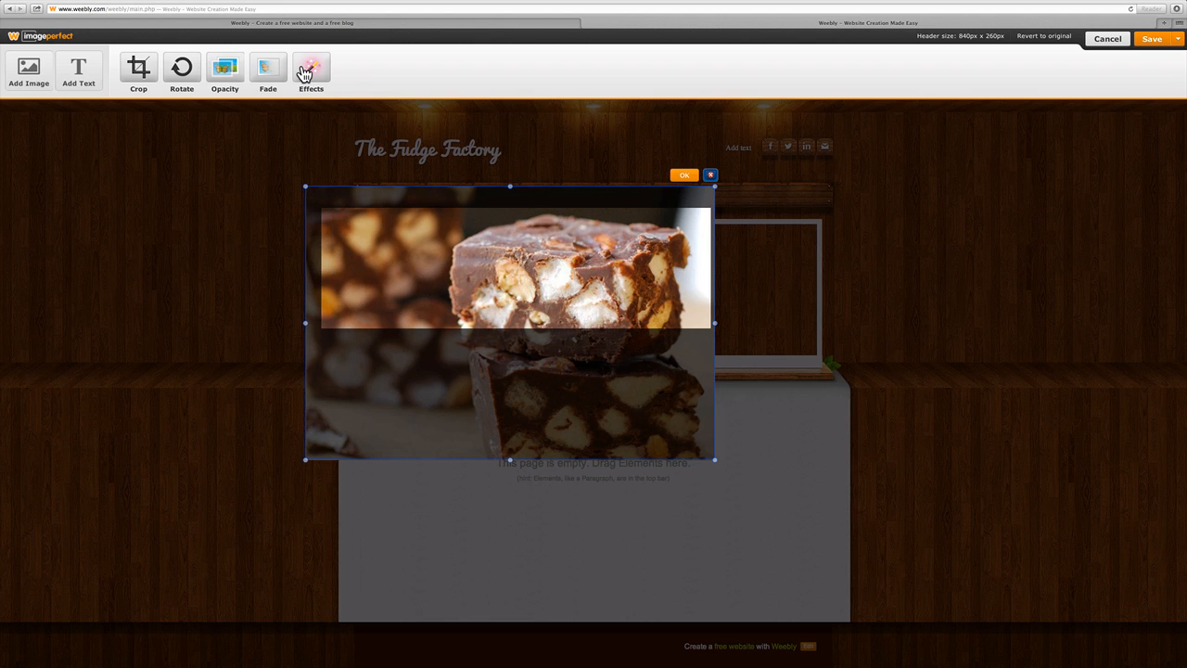
# Step: Add a text caption to the header image reading "Our Kickass Rocky Road Fudge"
pyautogui.click(81, 70)
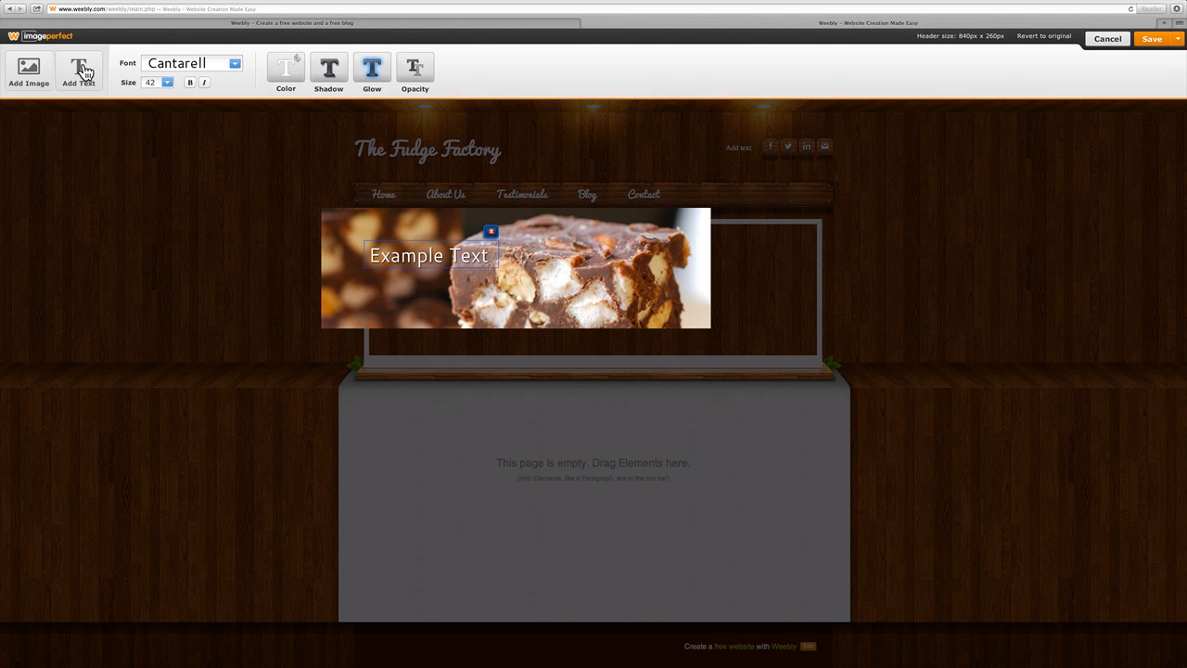
pyautogui.click(398, 256)
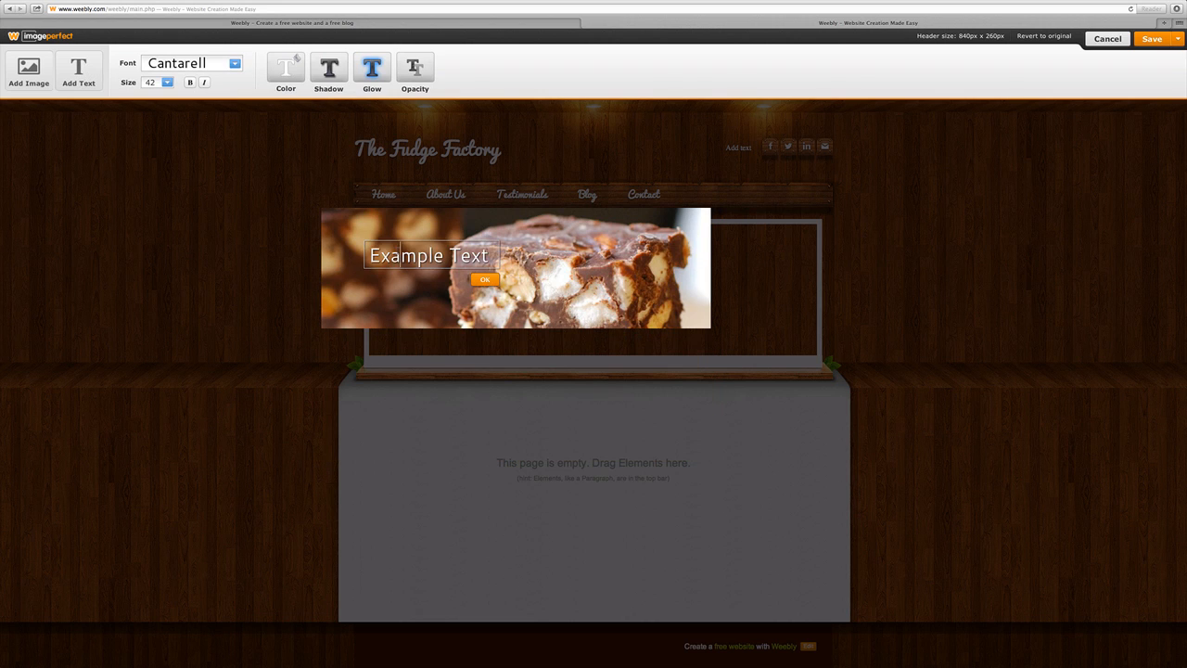
pyautogui.doubleClick(399, 256)
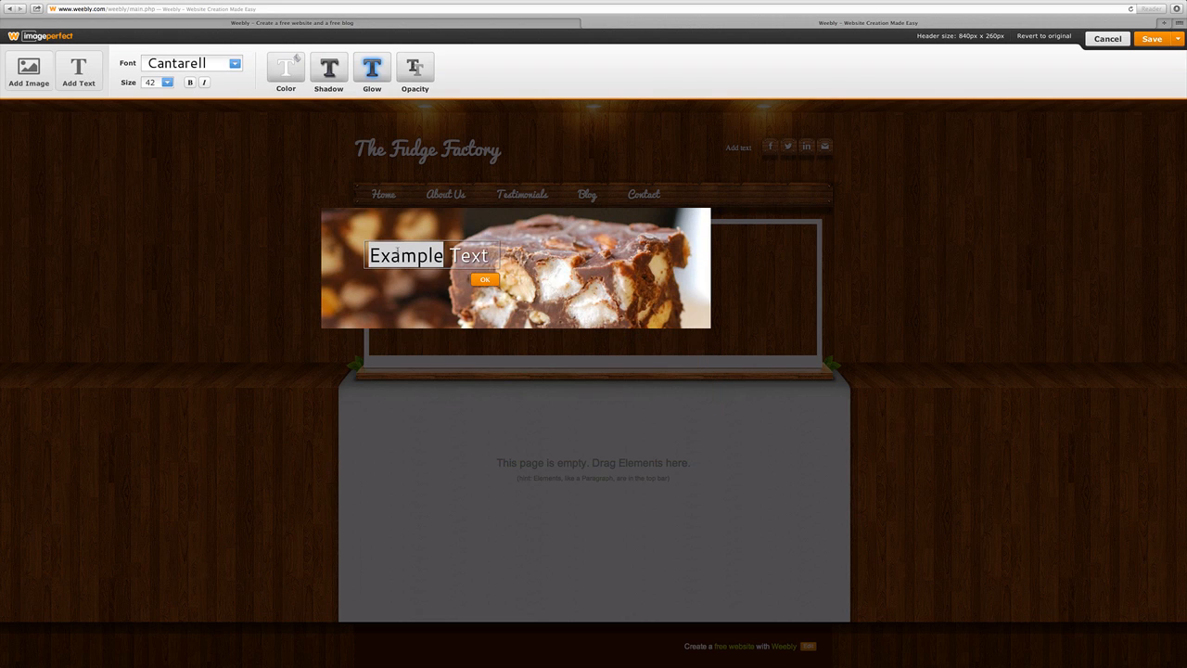
pyautogui.tripleClick(399, 256)
pyautogui.write('Rocky Road')
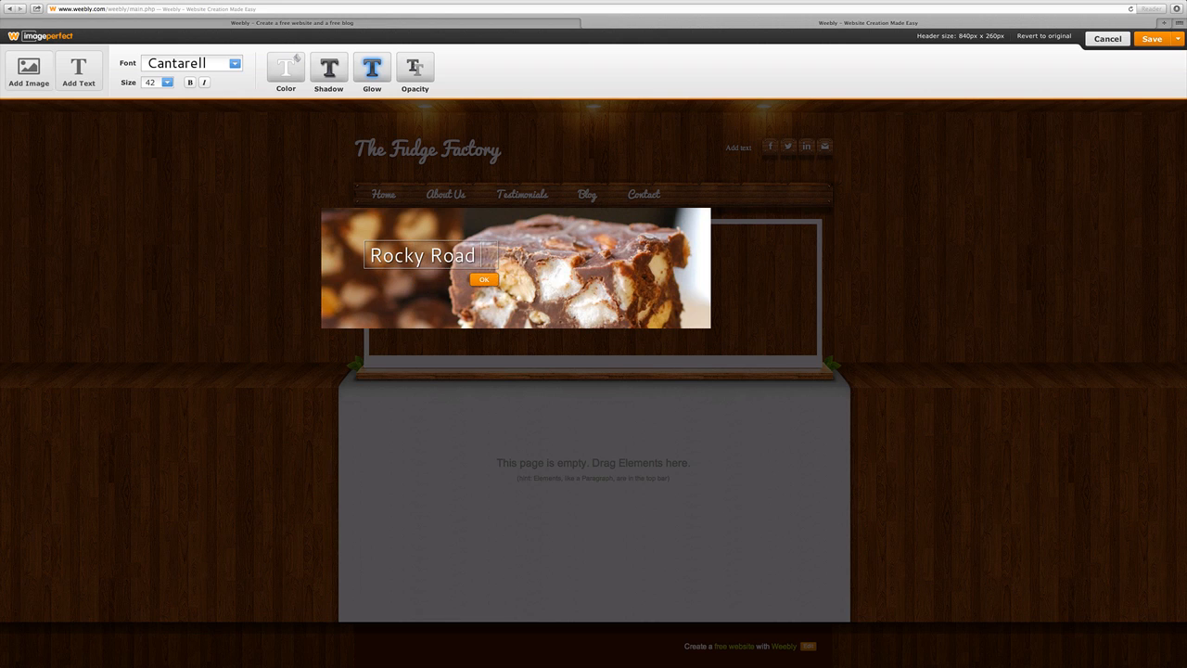
pyautogui.press('super+a')
pyautogui.write('Our')
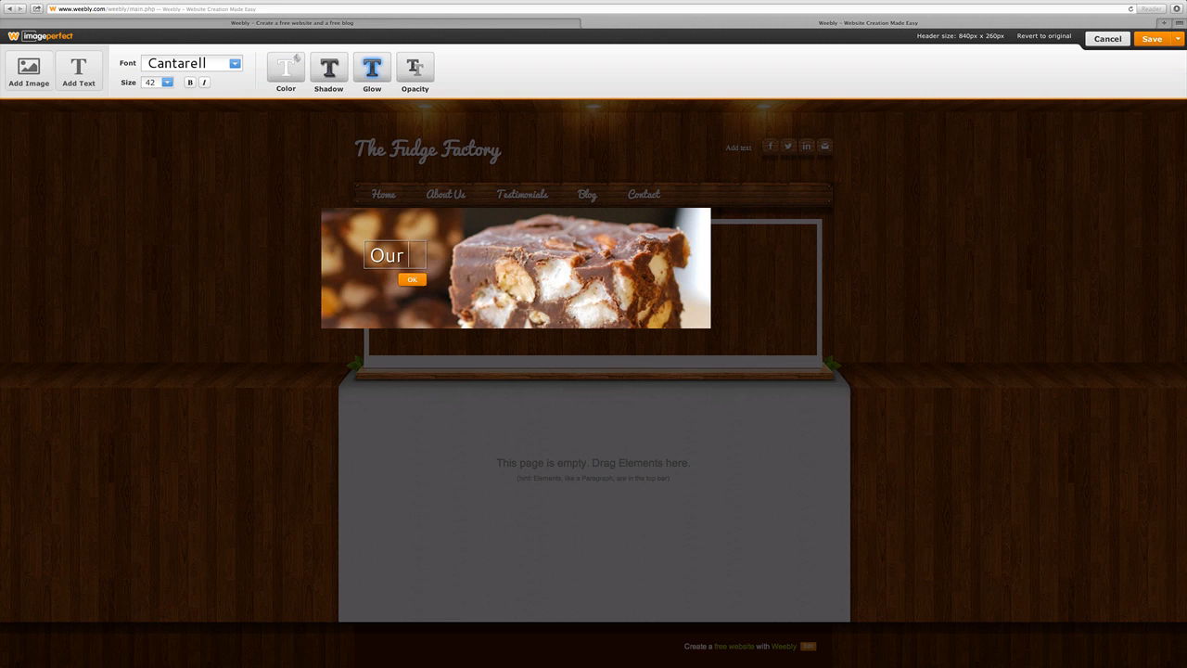
pyautogui.write(' Kickass Roc')
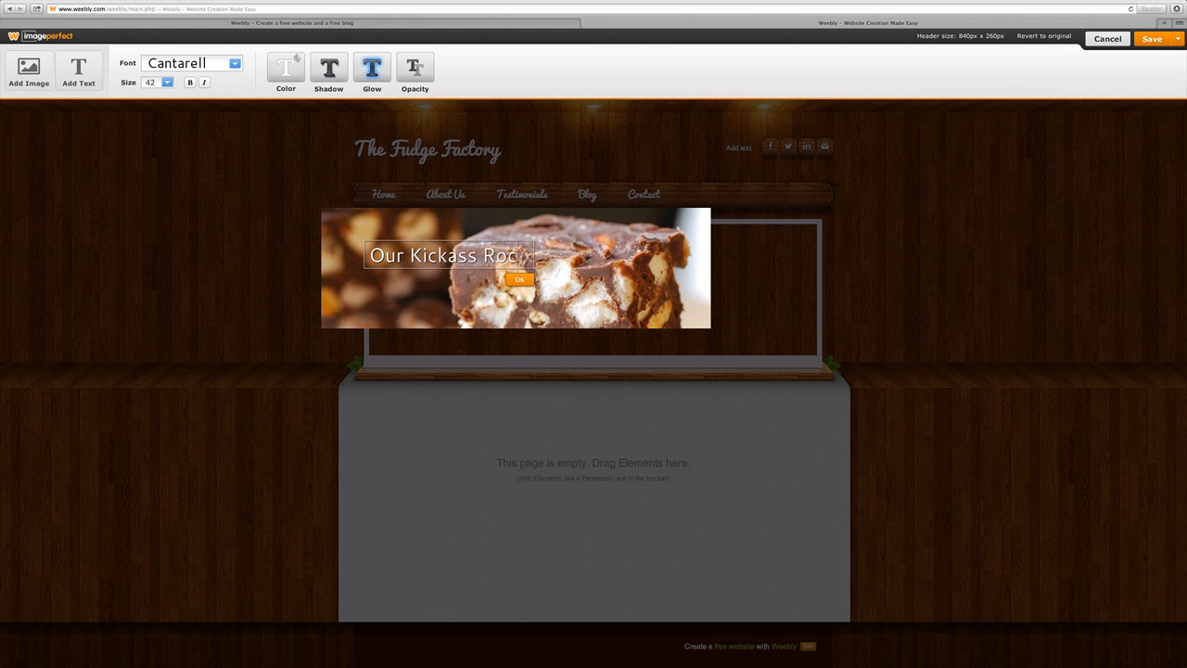
pyautogui.write('ky Road Fudge')
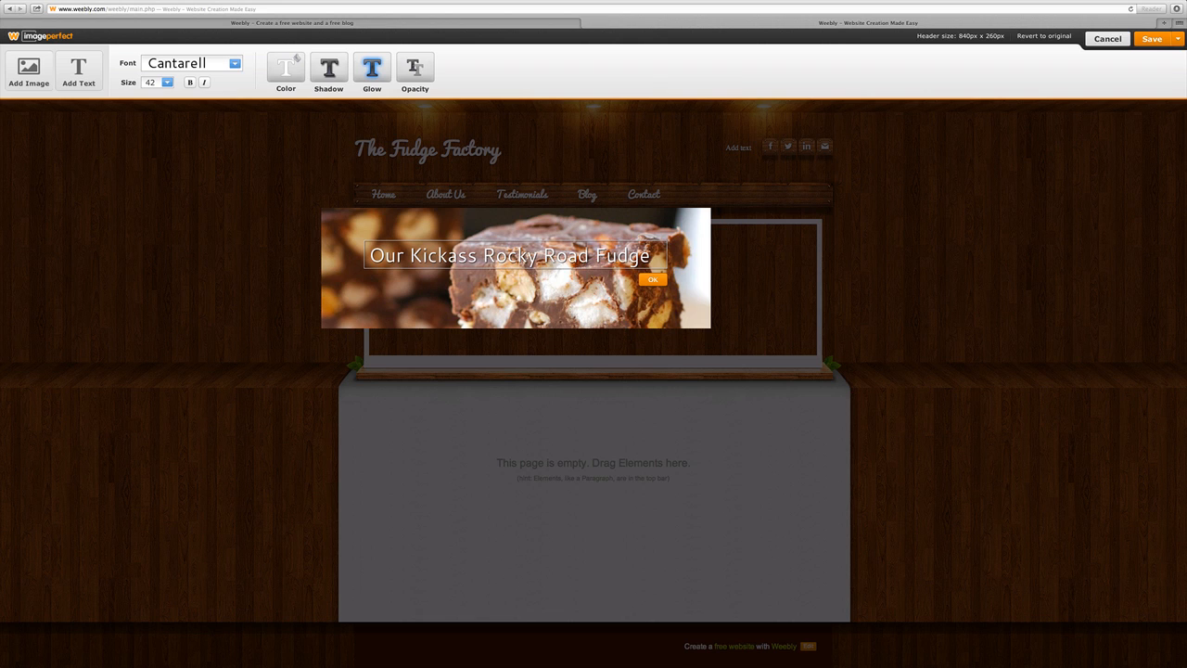
# Step: Set the caption's font size to 36 and move it to the lower-left corner of the header image
pyautogui.press('super+a')
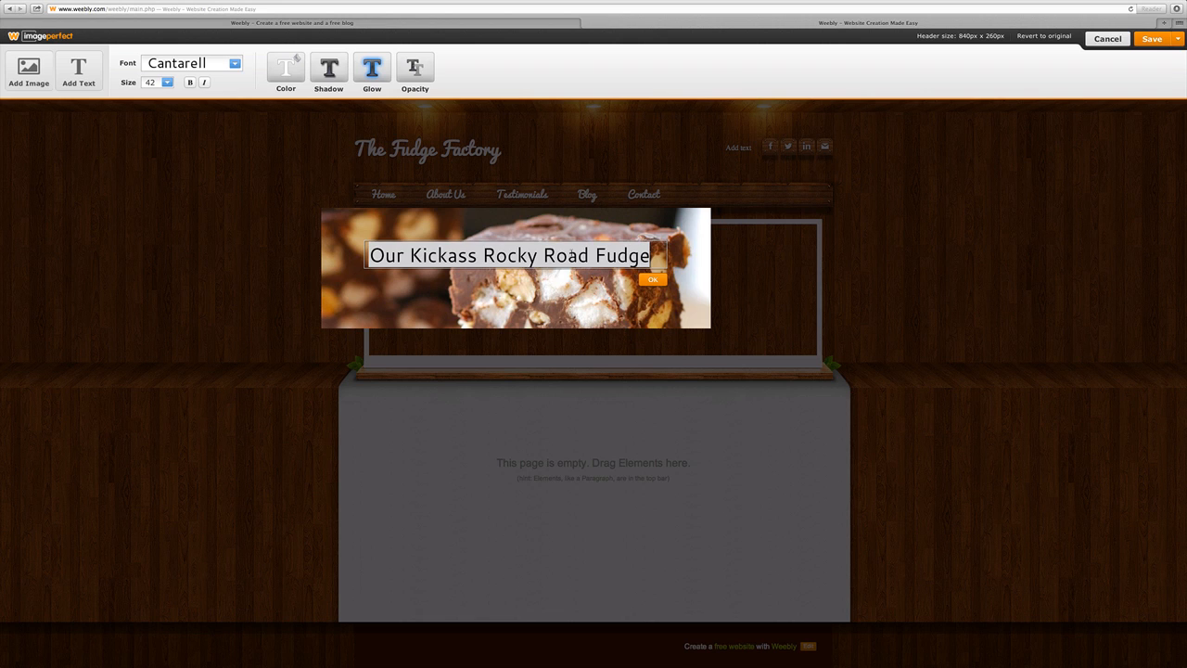
pyautogui.click(163, 84)
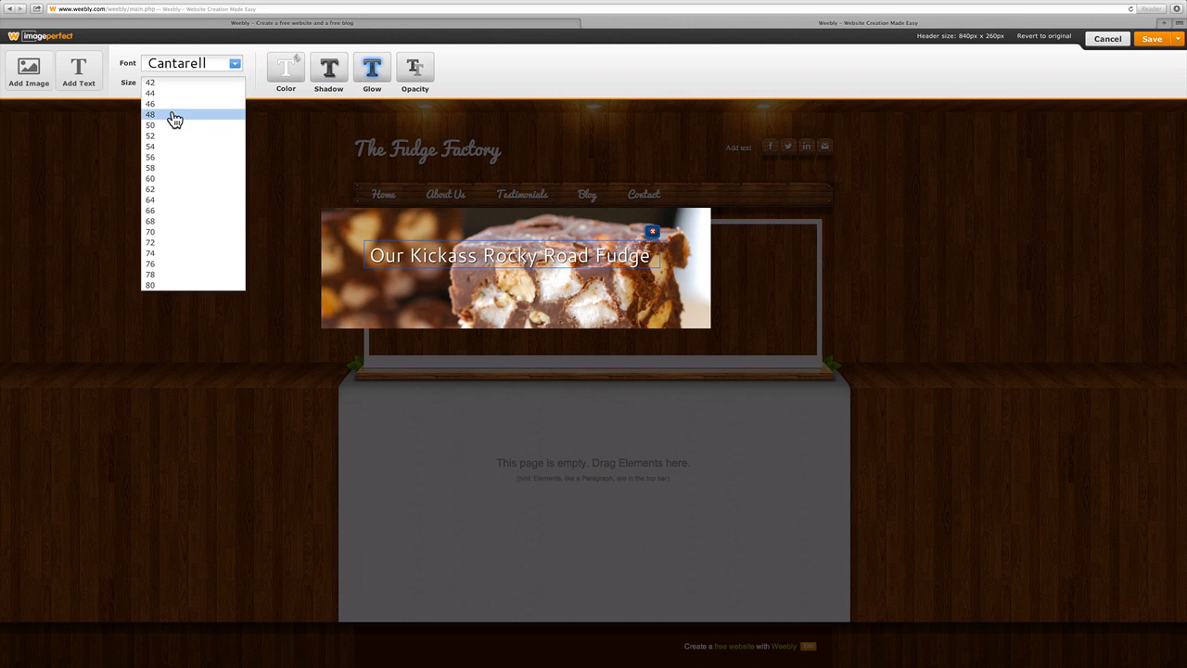
pyautogui.scroll(5, 174, 119)
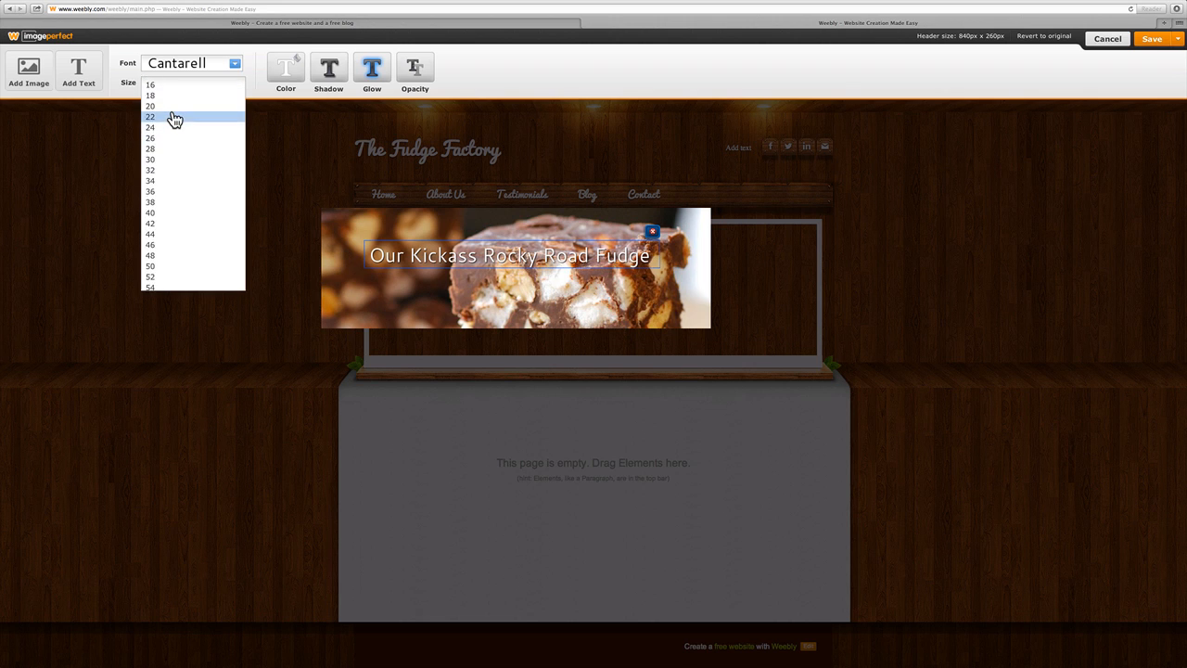
pyautogui.click(174, 119)
pyautogui.click(163, 82)
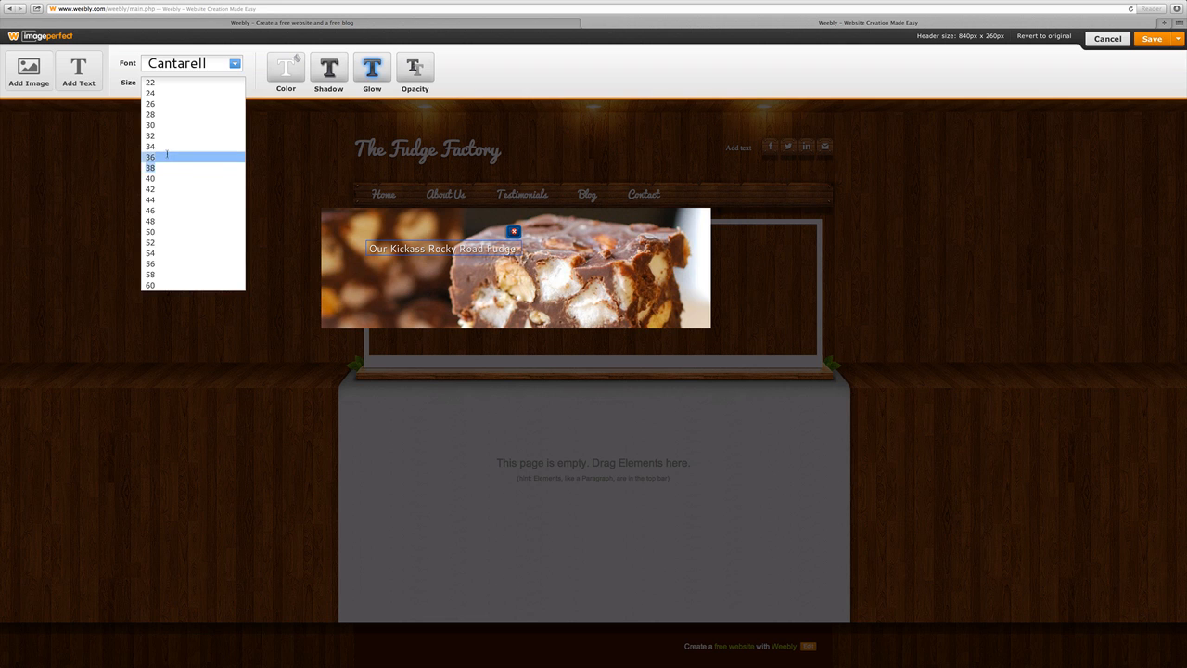
pyautogui.click(167, 156)
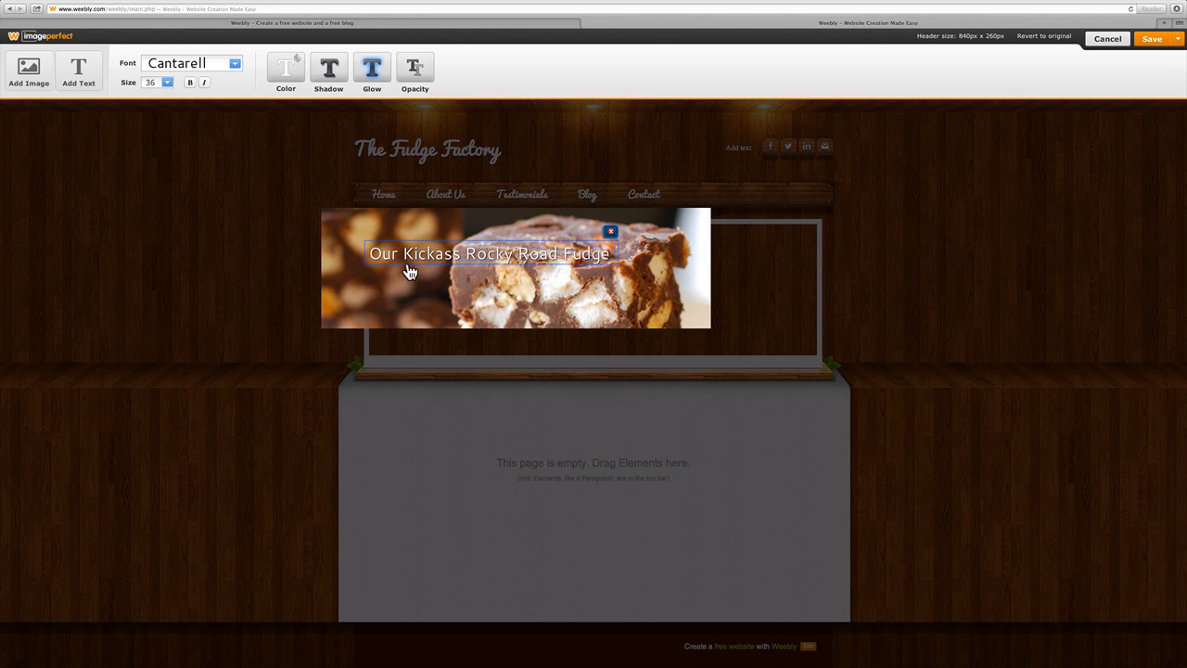
pyautogui.moveTo(415, 263); pyautogui.dragTo(375, 322)
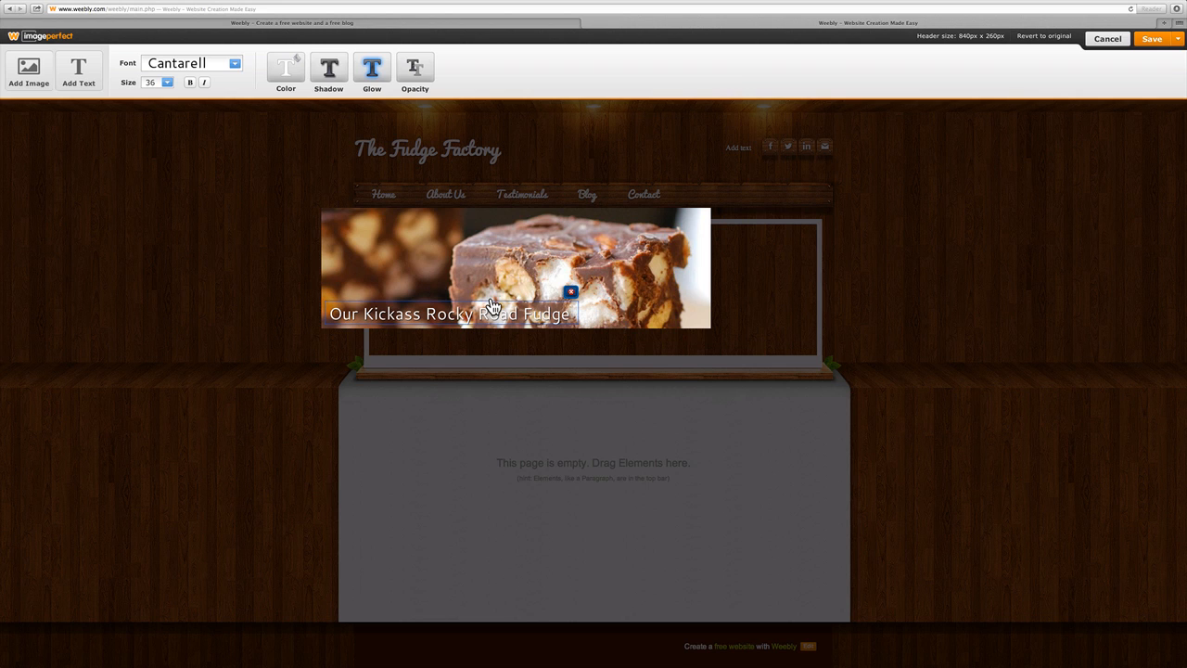
# Step: Try several shadow directions on the caption, then apply the middle-right one at slightly over half strength
pyautogui.click(325, 70)
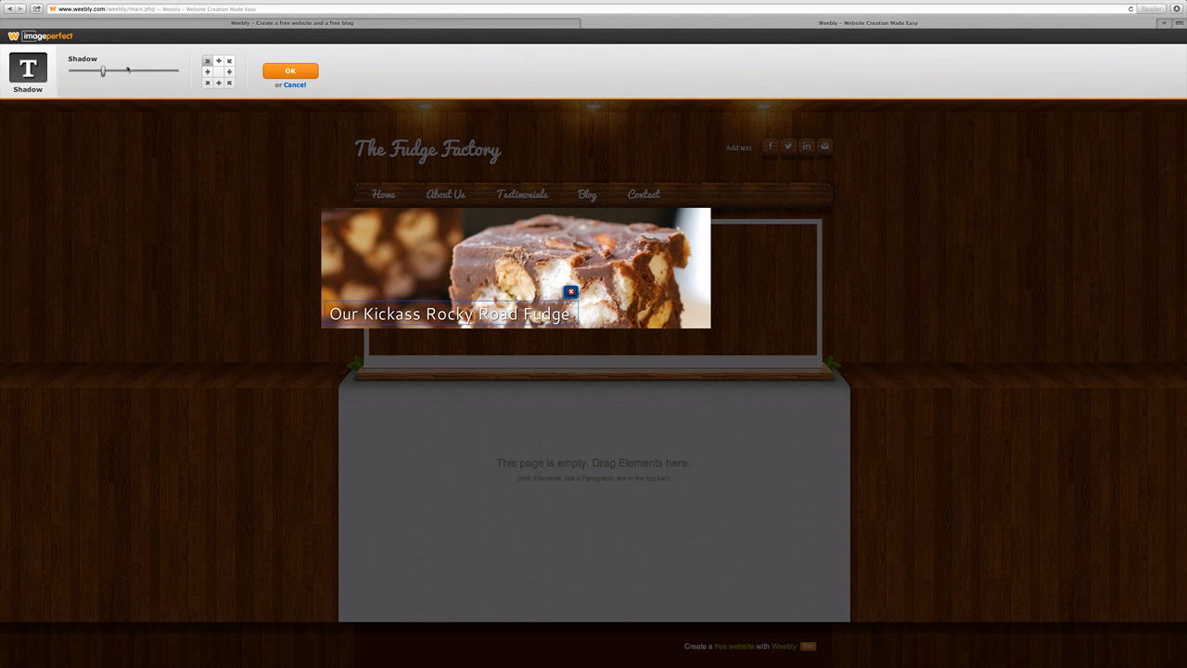
pyautogui.moveTo(102, 71); pyautogui.dragTo(173, 72)
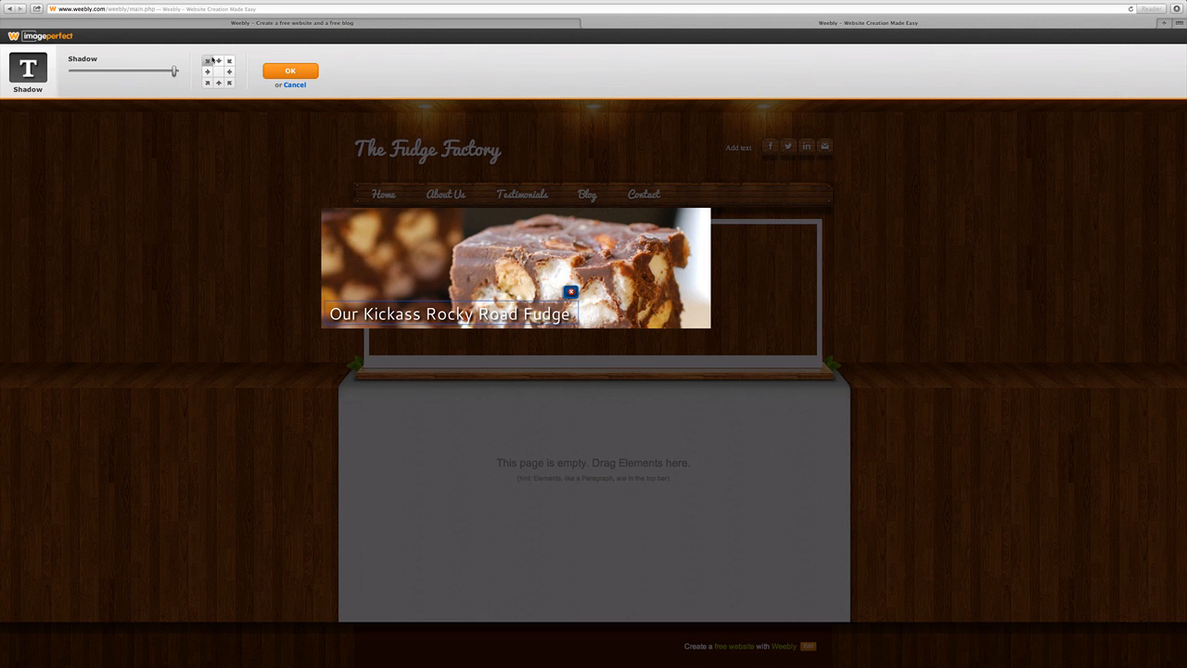
pyautogui.click(207, 72)
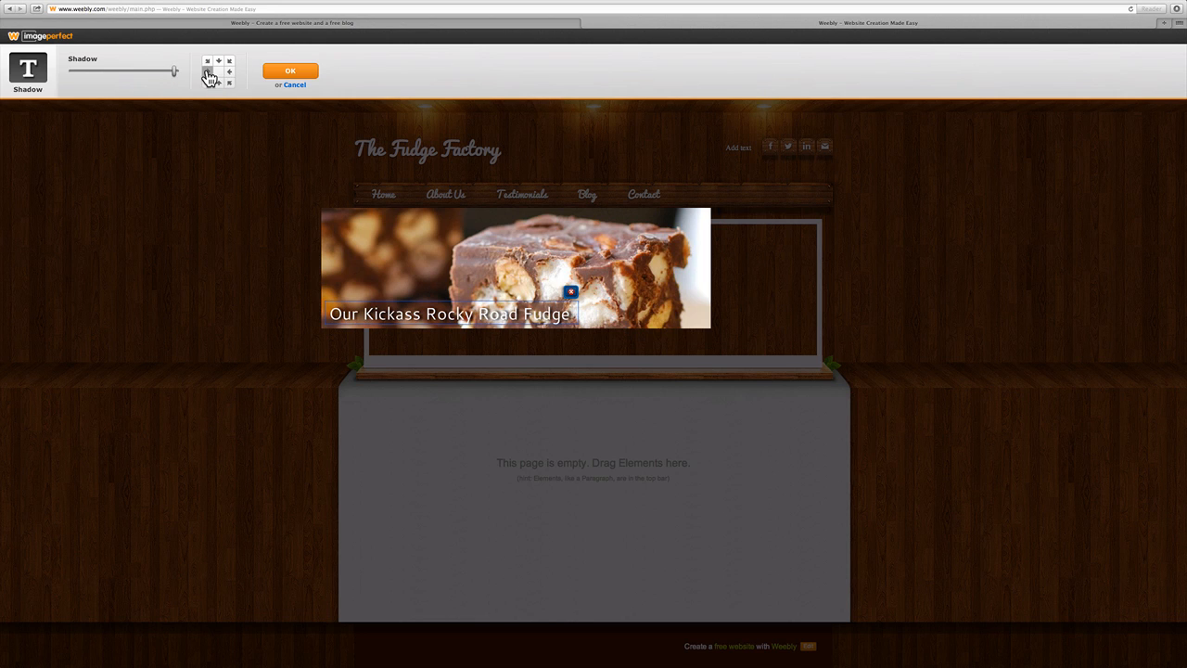
pyautogui.click(219, 83)
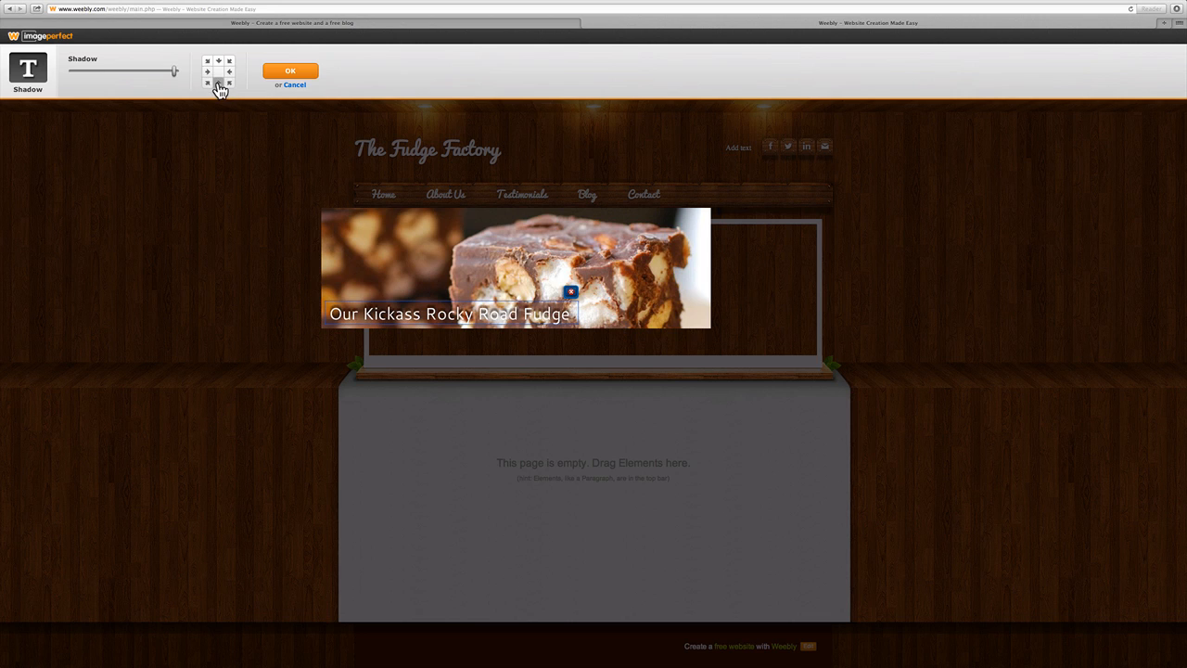
pyautogui.click(219, 63)
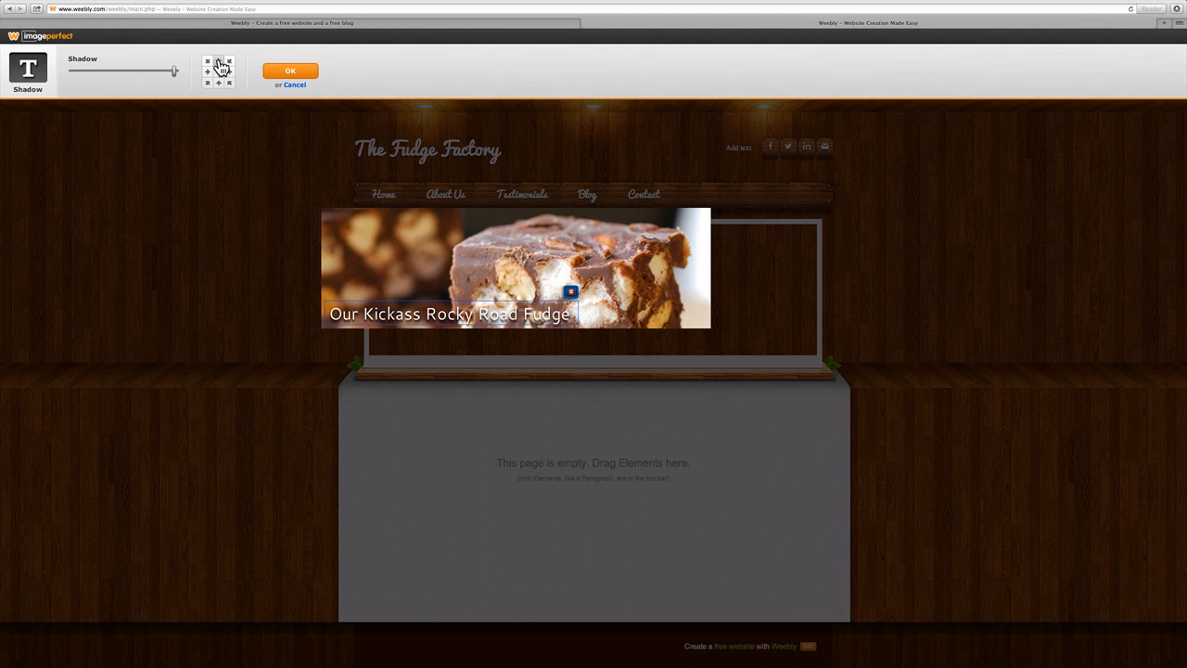
pyautogui.click(229, 73)
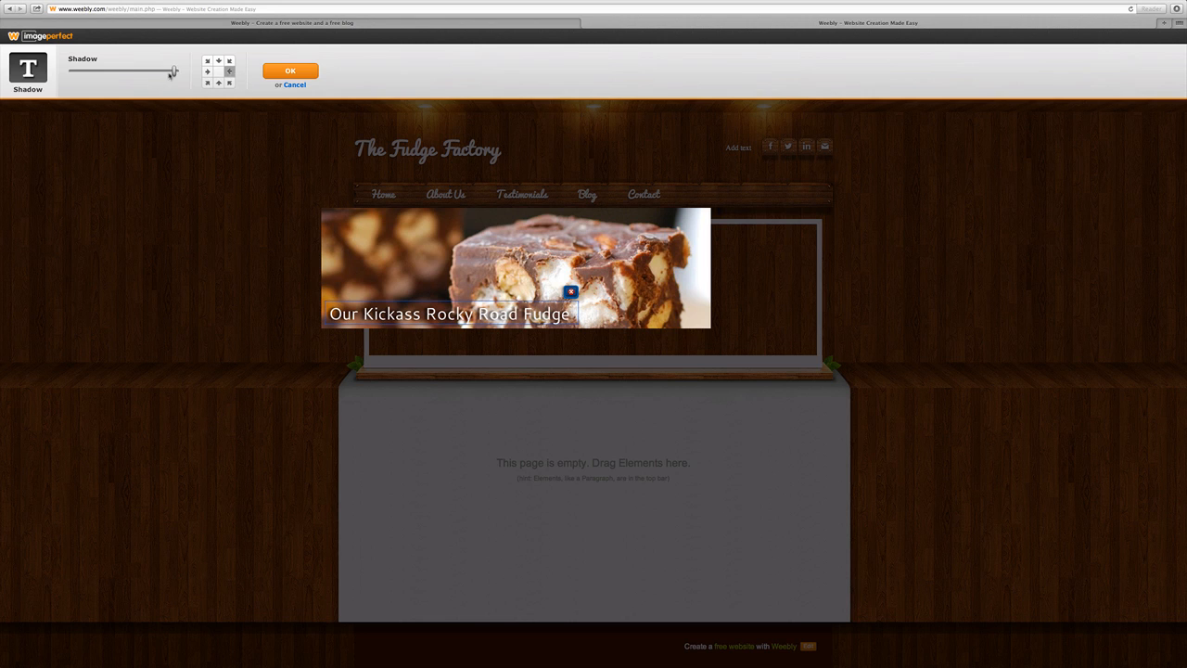
pyautogui.moveTo(175, 72); pyautogui.dragTo(130, 74)
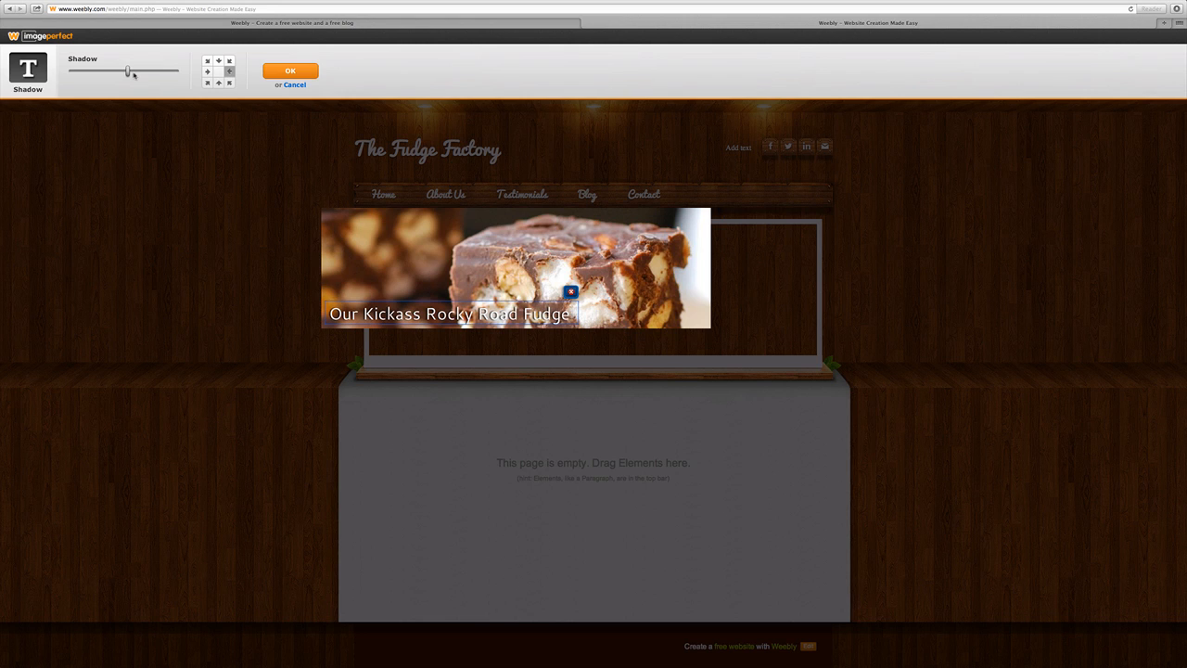
pyautogui.click(286, 73)
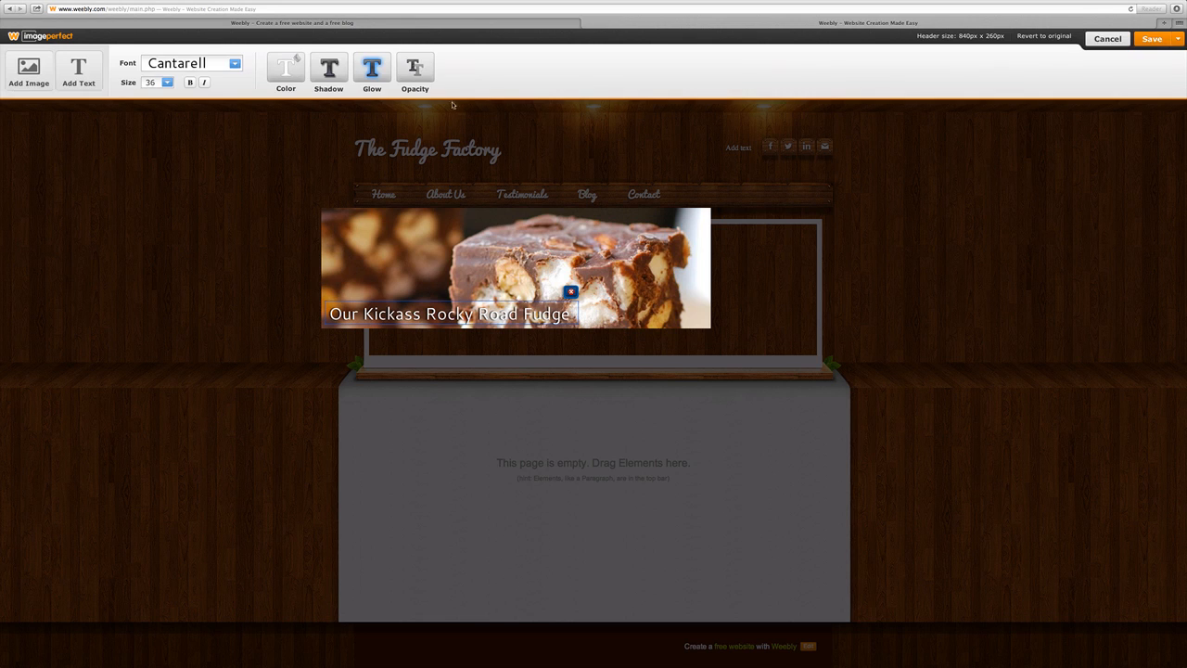
# Step: Give the caption a black glow at about 80% of the maximum strength
pyautogui.click(365, 71)
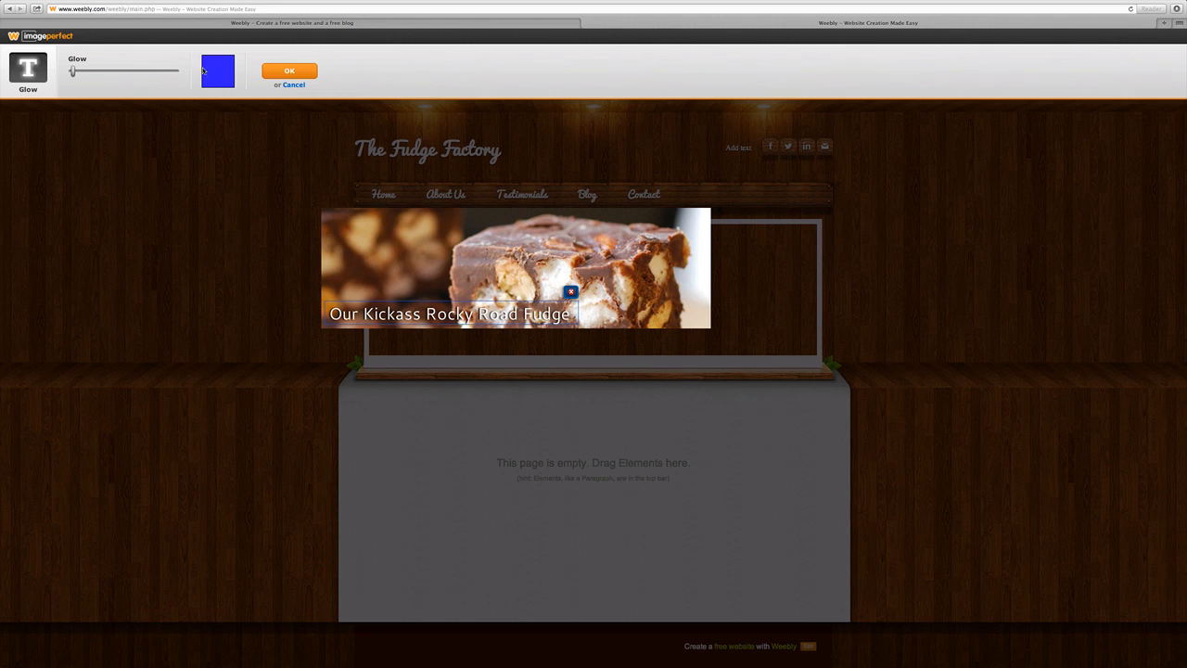
pyautogui.click(220, 79)
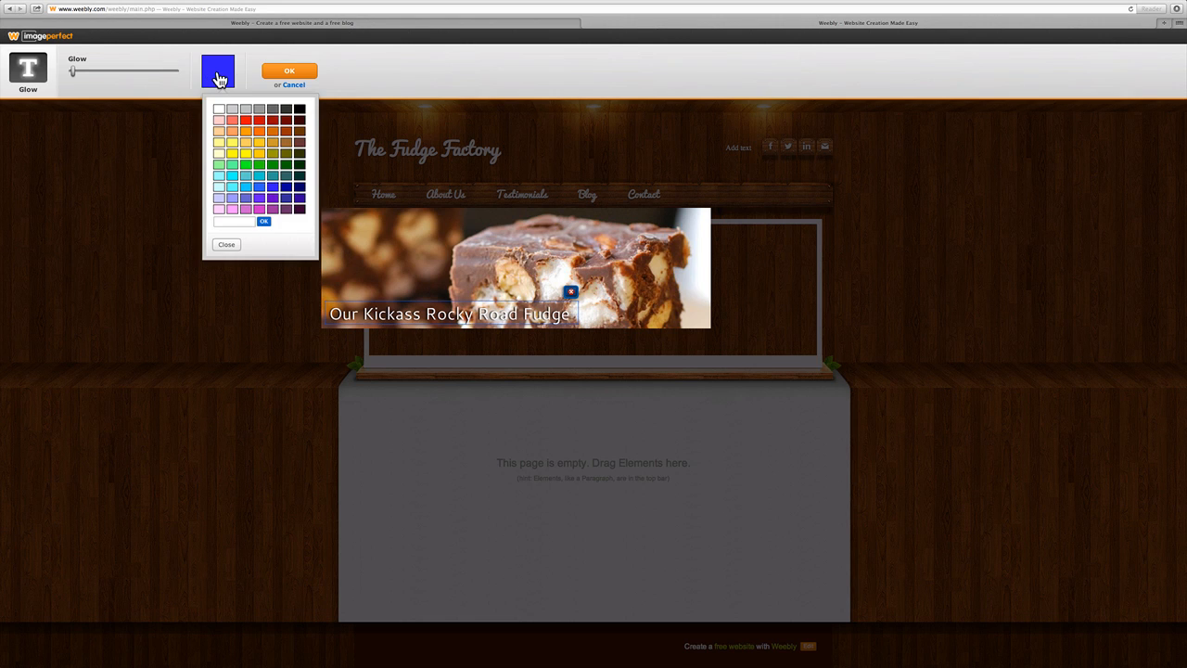
pyautogui.click(299, 110)
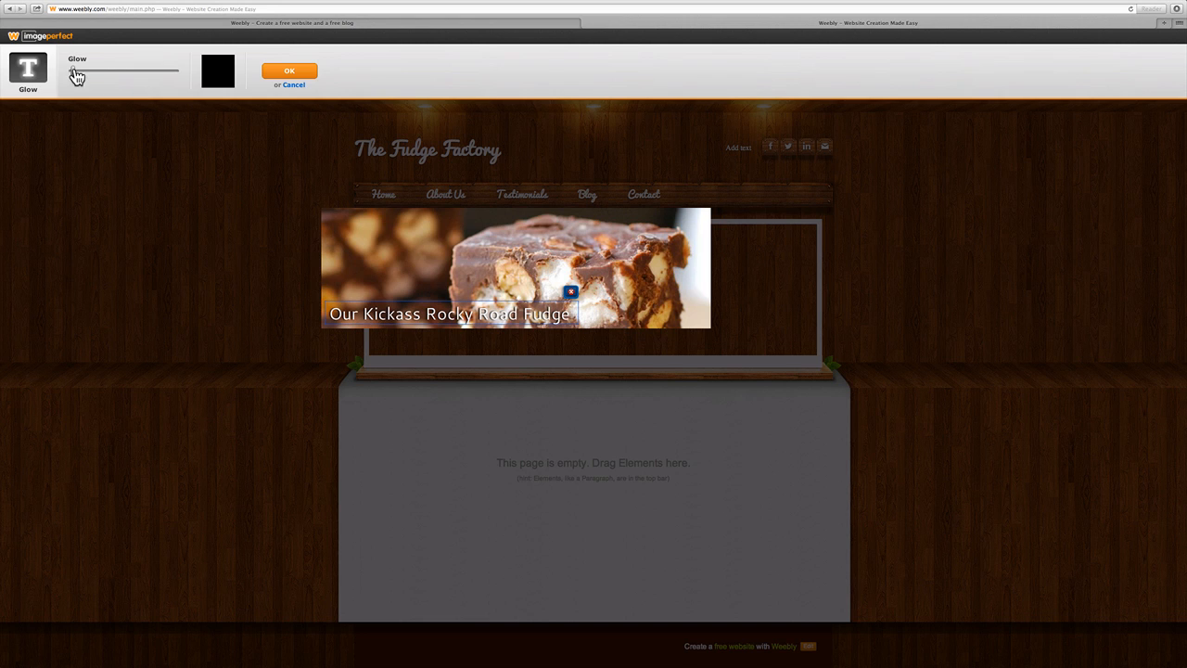
pyautogui.moveTo(76, 74); pyautogui.dragTo(149, 69)
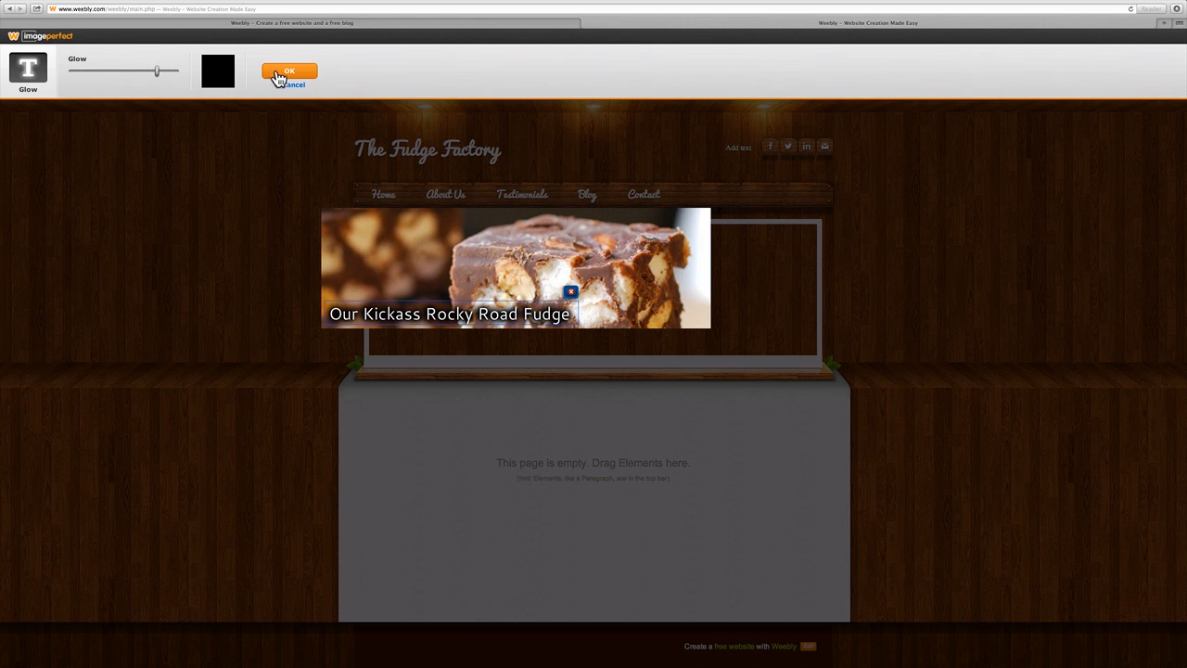
pyautogui.click(283, 74)
# Step: Change the header caption's font to Lilly
pyautogui.click(182, 63)
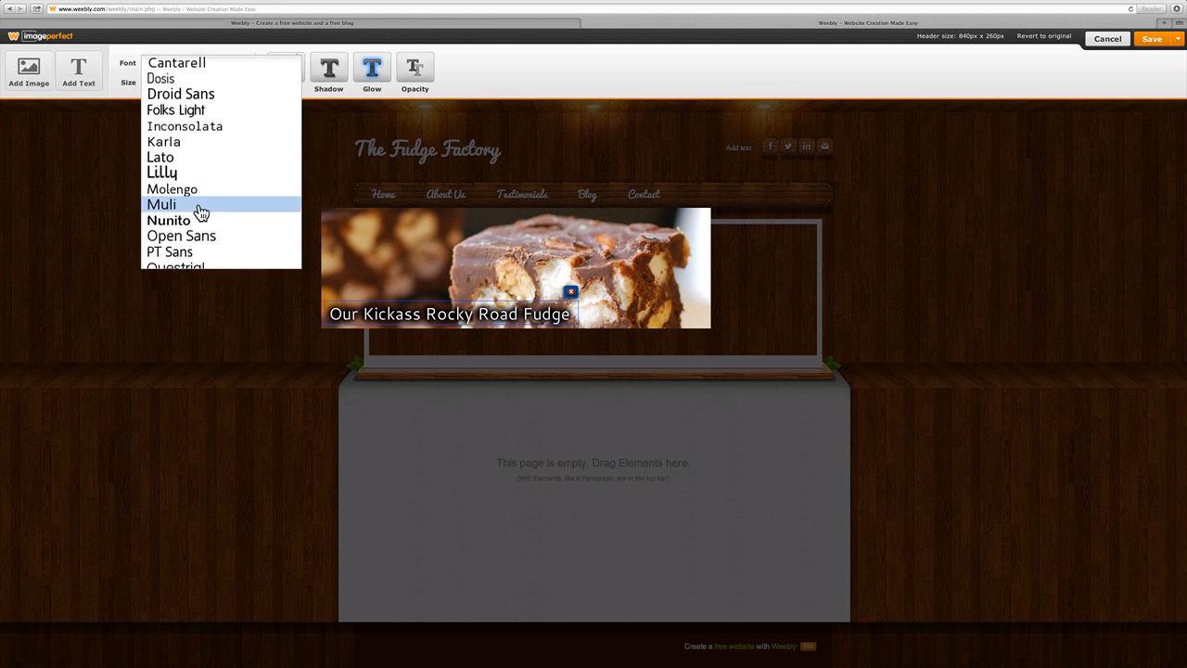
pyautogui.scroll(-2, 202, 210)
pyautogui.click(176, 135)
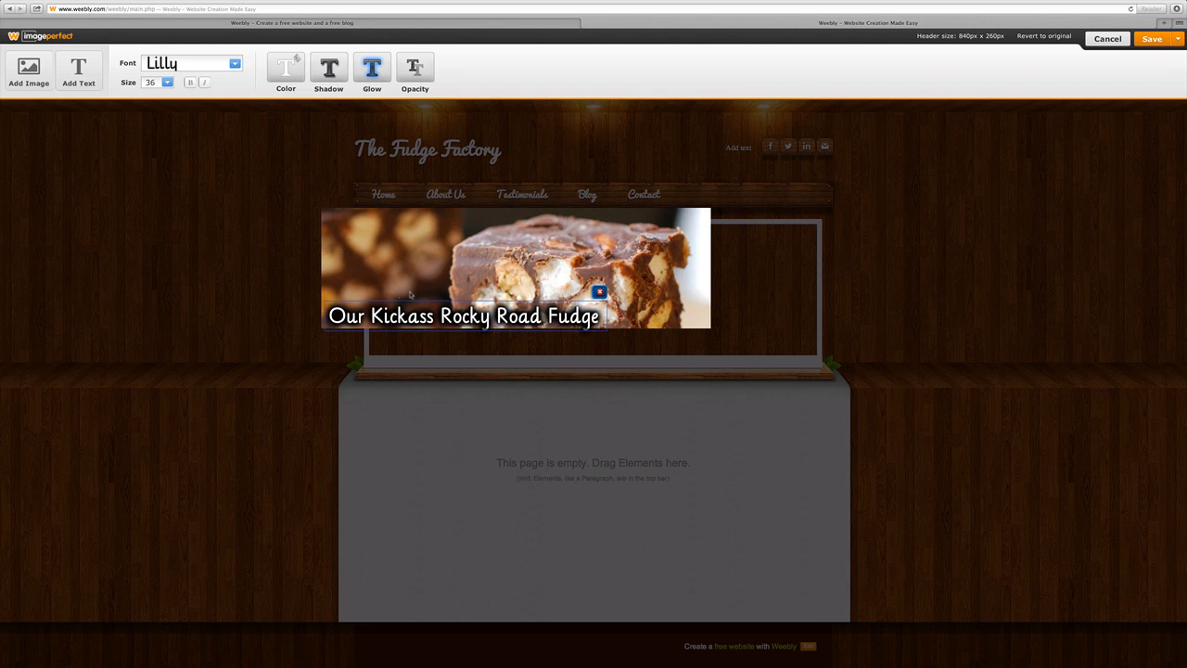
# Step: Nudge the caption slightly up and left, and save the header image to this page only
pyautogui.moveTo(512, 318); pyautogui.dragTo(511, 312)
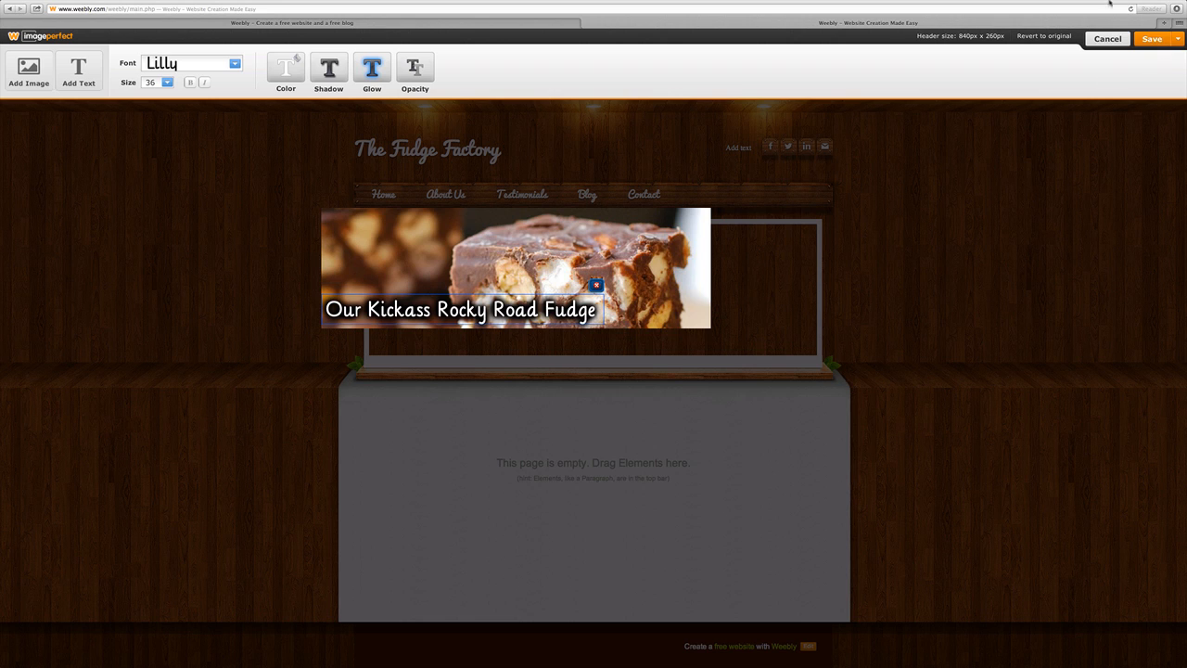
pyautogui.click(1161, 39)
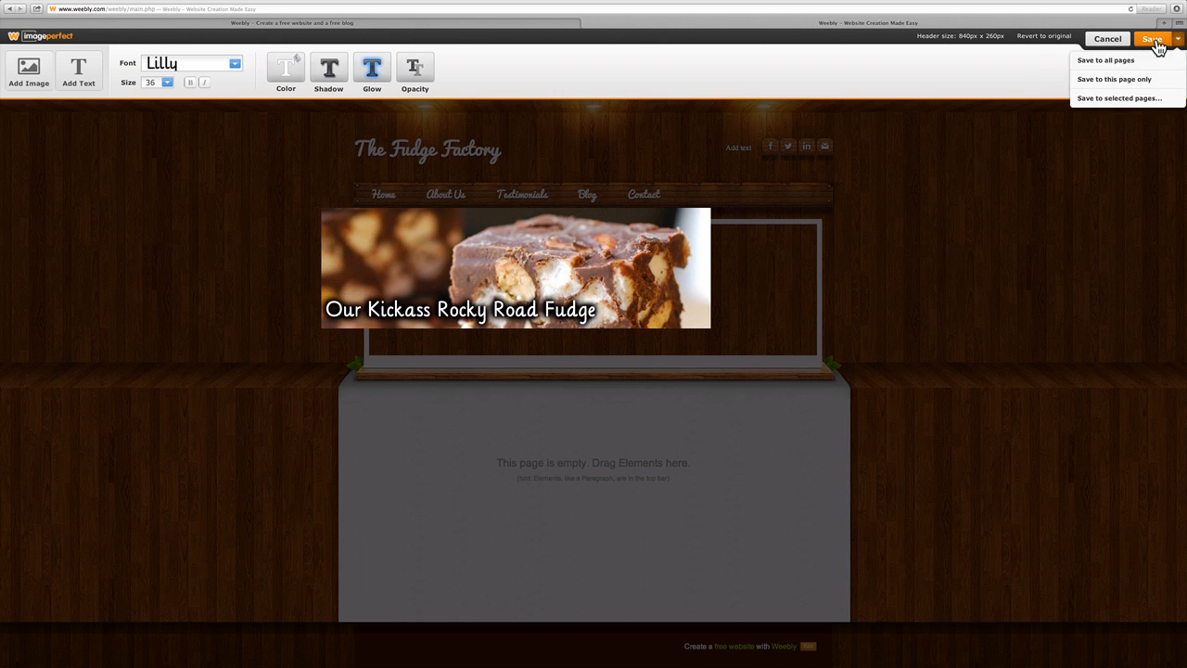
pyautogui.click(1099, 82)
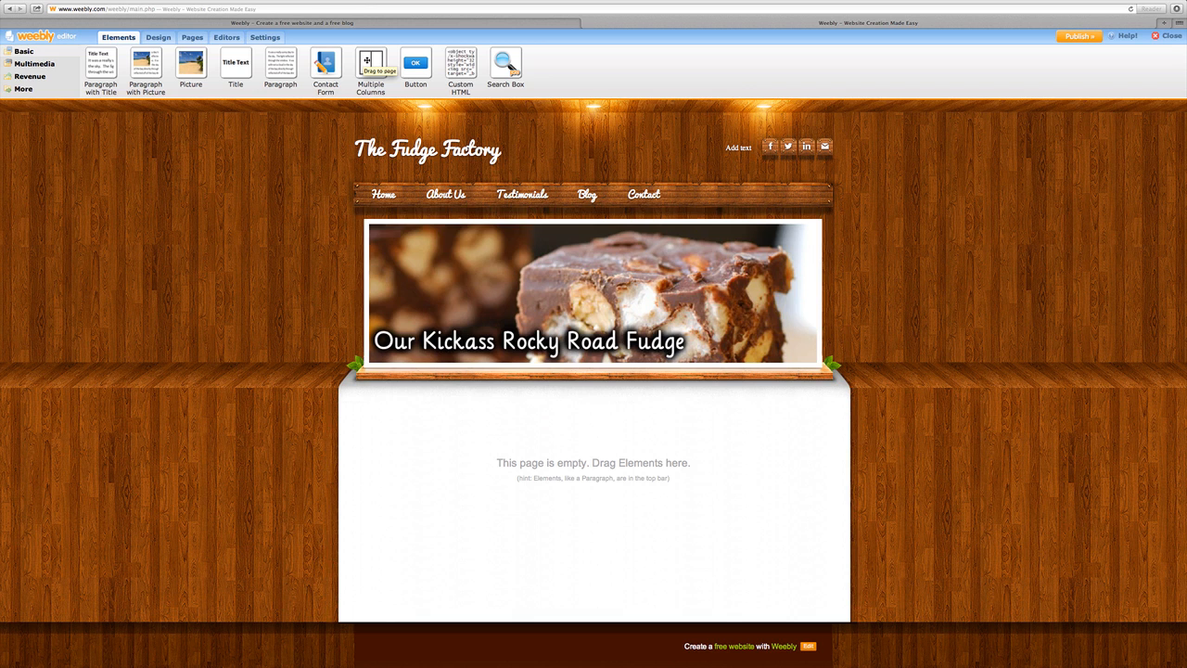
# Step: Add a two-column layout to the empty home page and widen its left column to about 70% of the width
pyautogui.moveTo(368, 60); pyautogui.dragTo(580, 445)
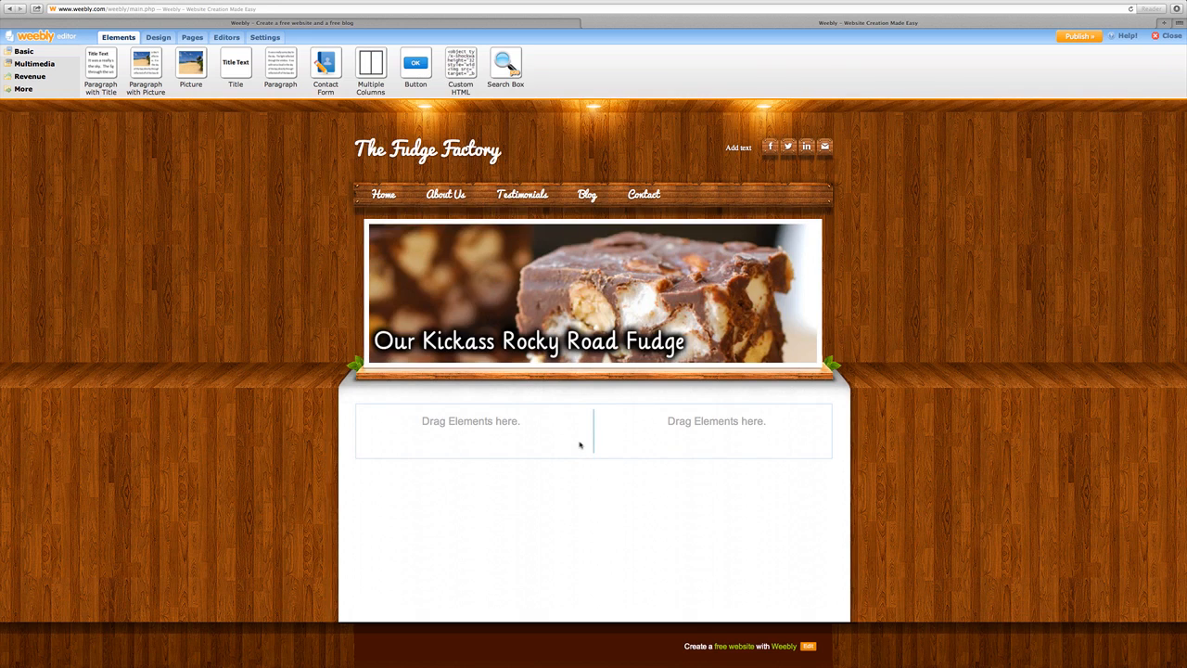
pyautogui.moveTo(492, 430)
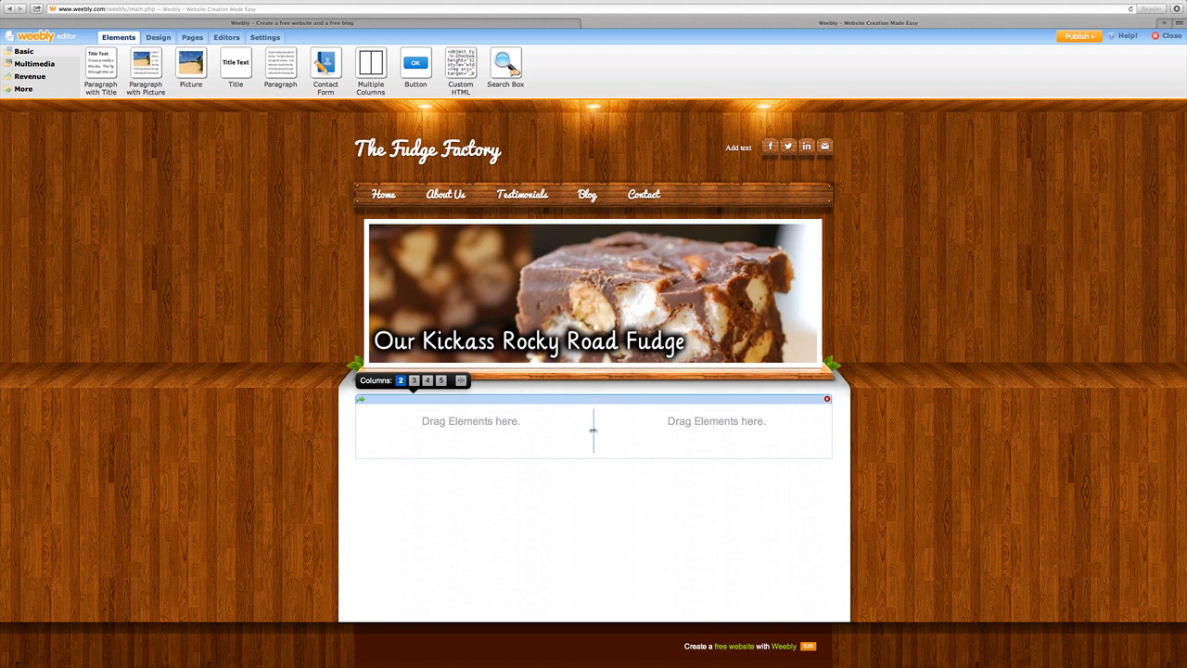
pyautogui.moveTo(595, 432); pyautogui.dragTo(673, 415)
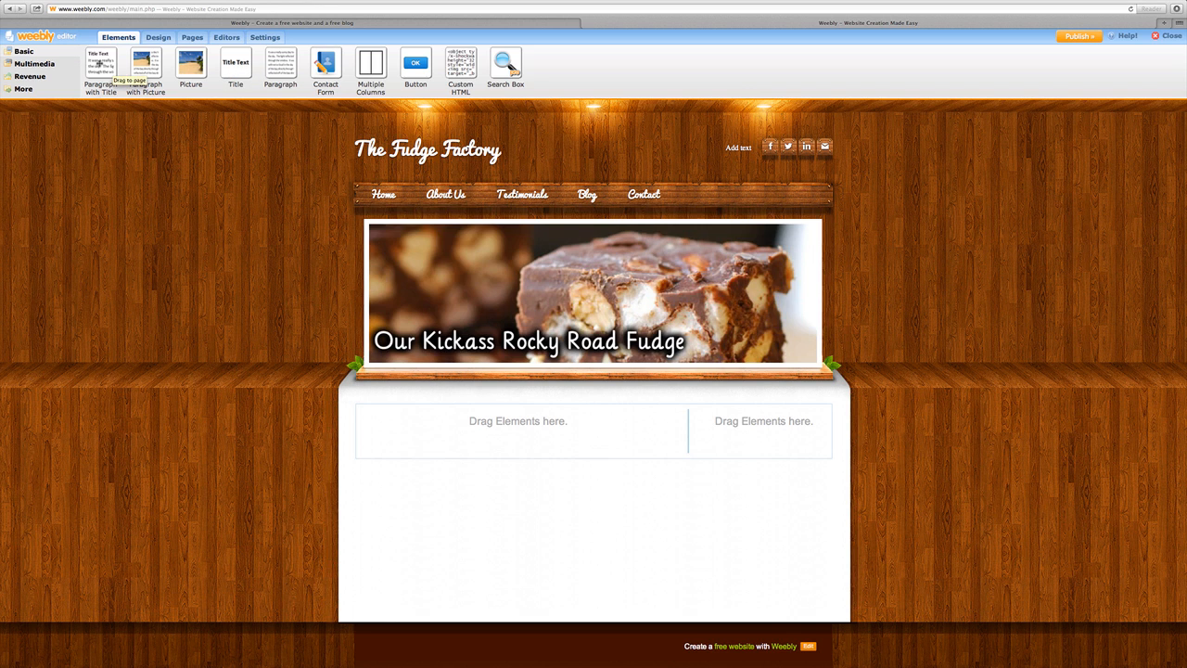
# Step: Add a paragraph-with-title element to the wide left column and title it "Our Sweet History"
pyautogui.moveTo(98, 63); pyautogui.dragTo(424, 395)
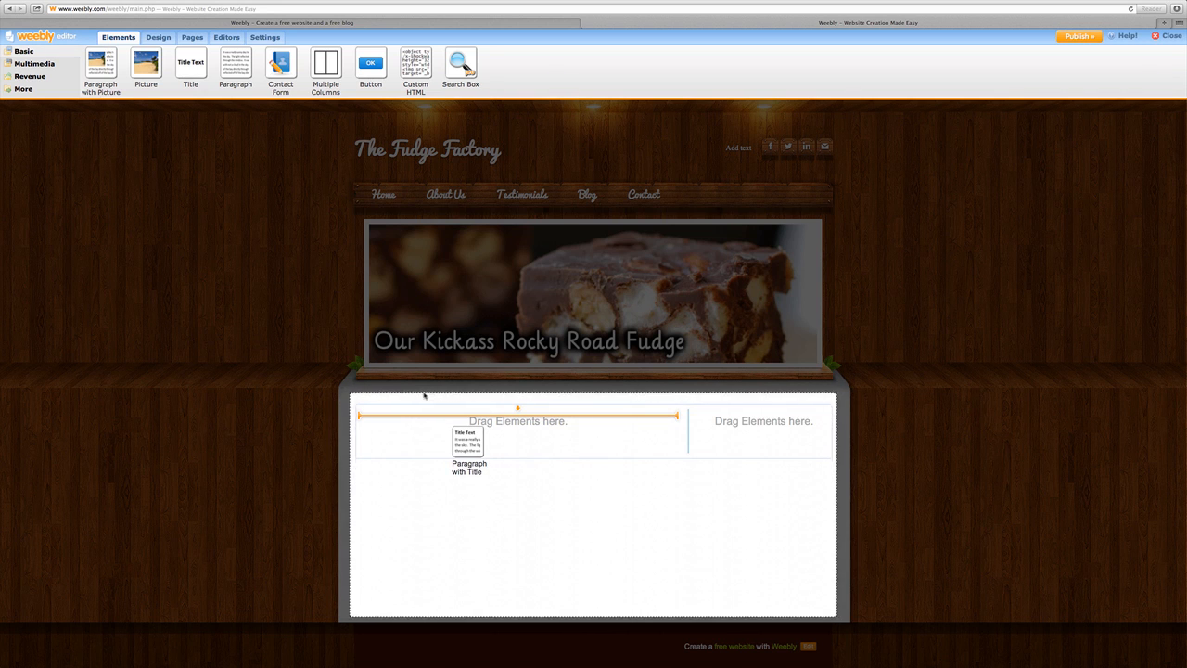
pyautogui.moveTo(423, 395); pyautogui.dragTo(424, 393)
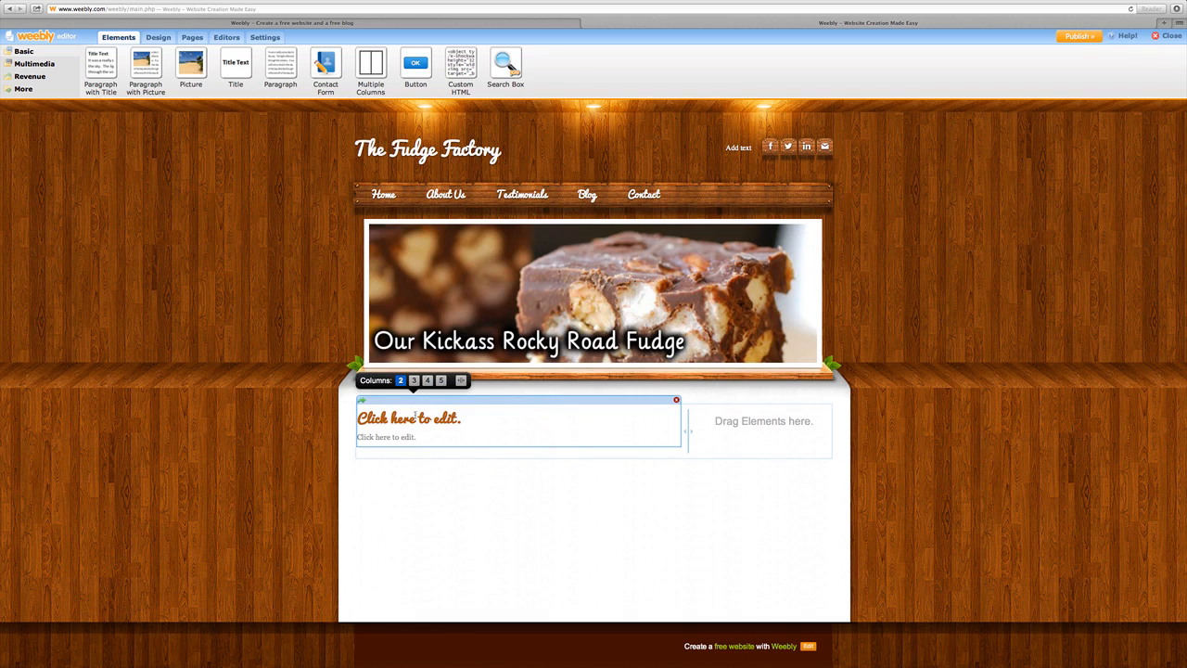
pyautogui.click(401, 415)
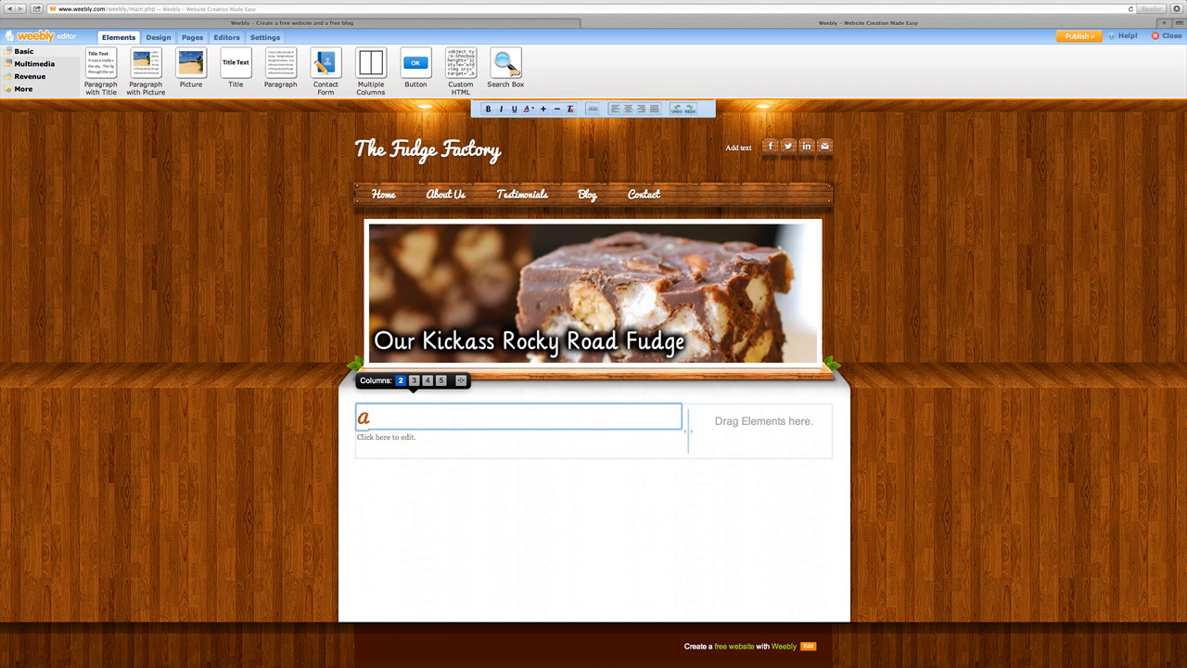
pyautogui.write('Our Sweet H')
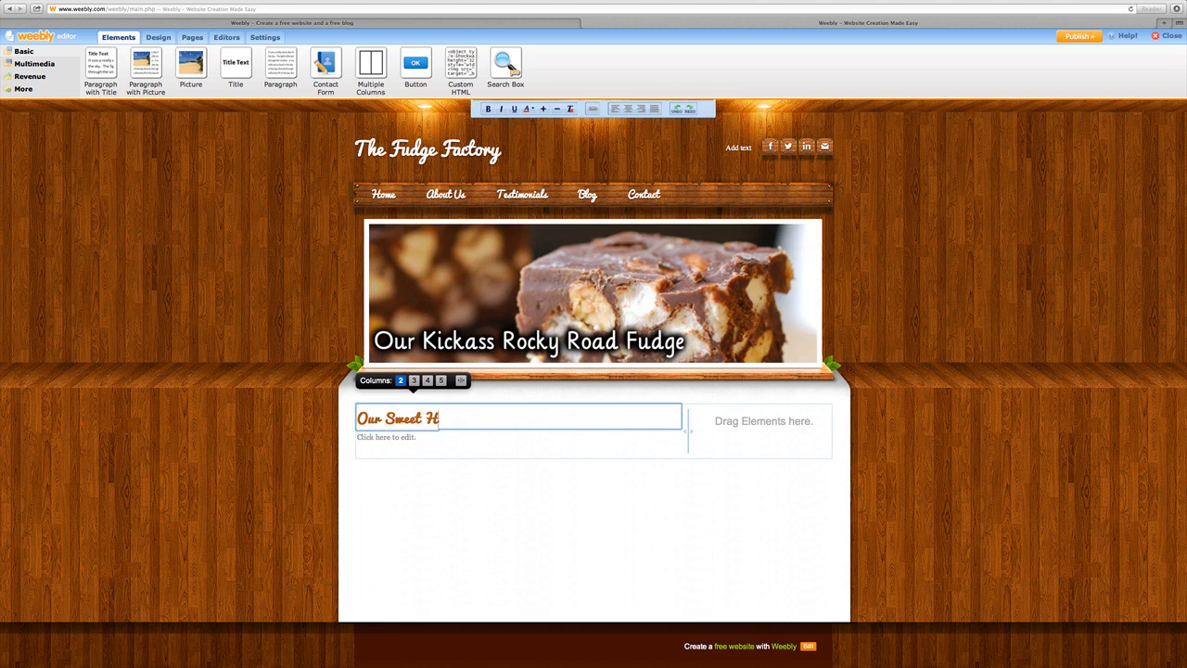
pyautogui.write('istory')
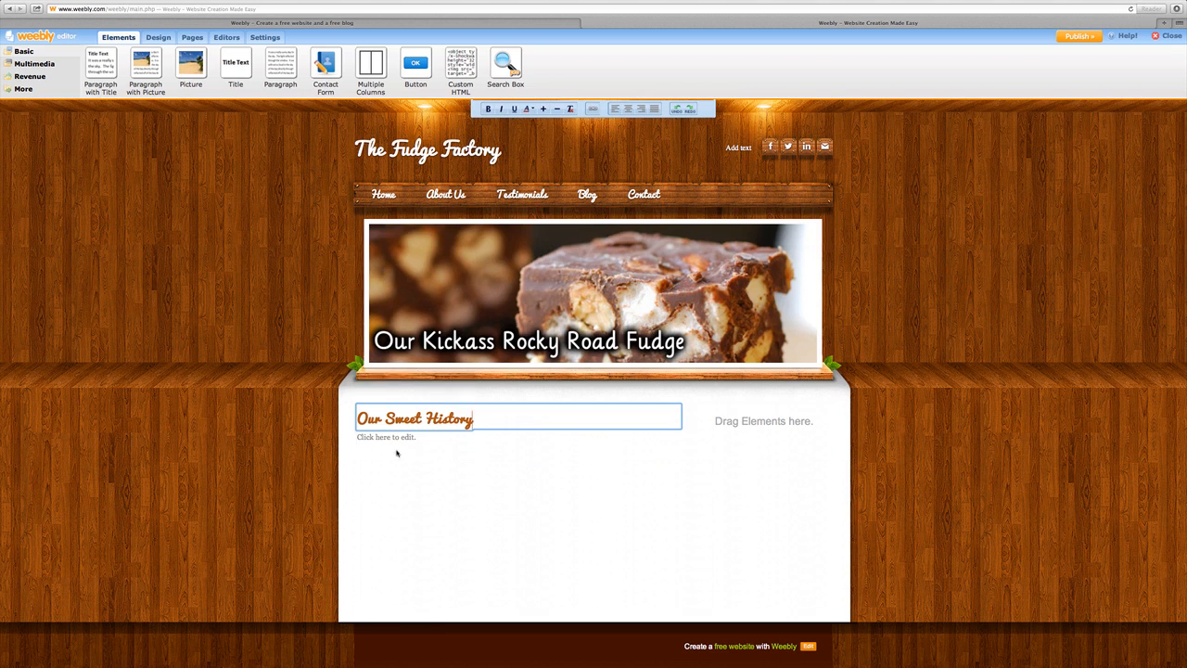
# Step: Fill the paragraph under the title with "We started off as three friends who loved fudge..."
pyautogui.click(394, 439)
pyautogui.write('We started off as')
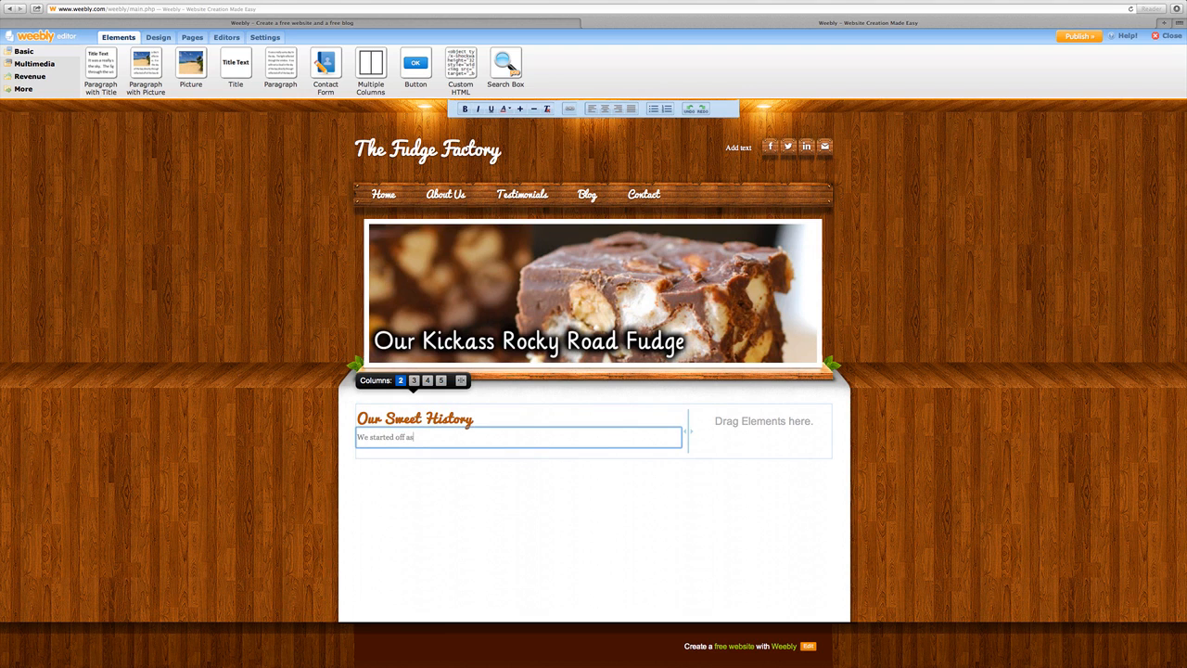
pyautogui.write(' three friends who loved fudge...')
pyautogui.click(411, 563)
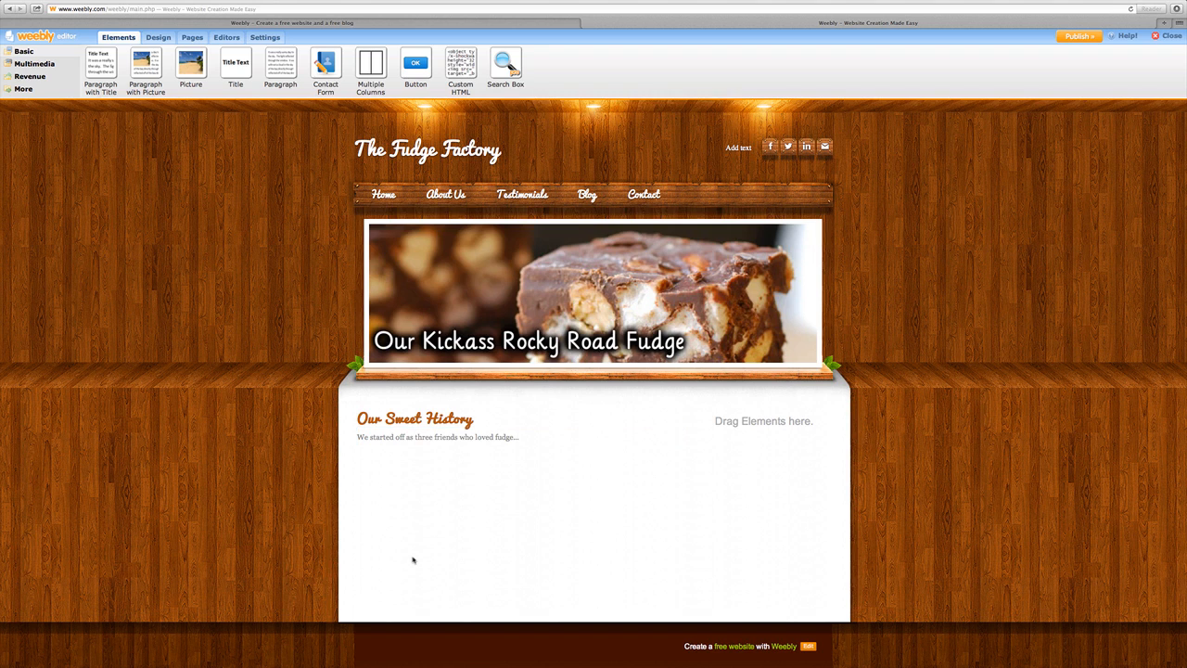
# Step: Add a picture element to the narrow right column and search the image library for "fudge"
pyautogui.moveTo(590, 367)
pyautogui.moveTo(713, 217)
pyautogui.moveTo(190, 62); pyautogui.dragTo(692, 384)
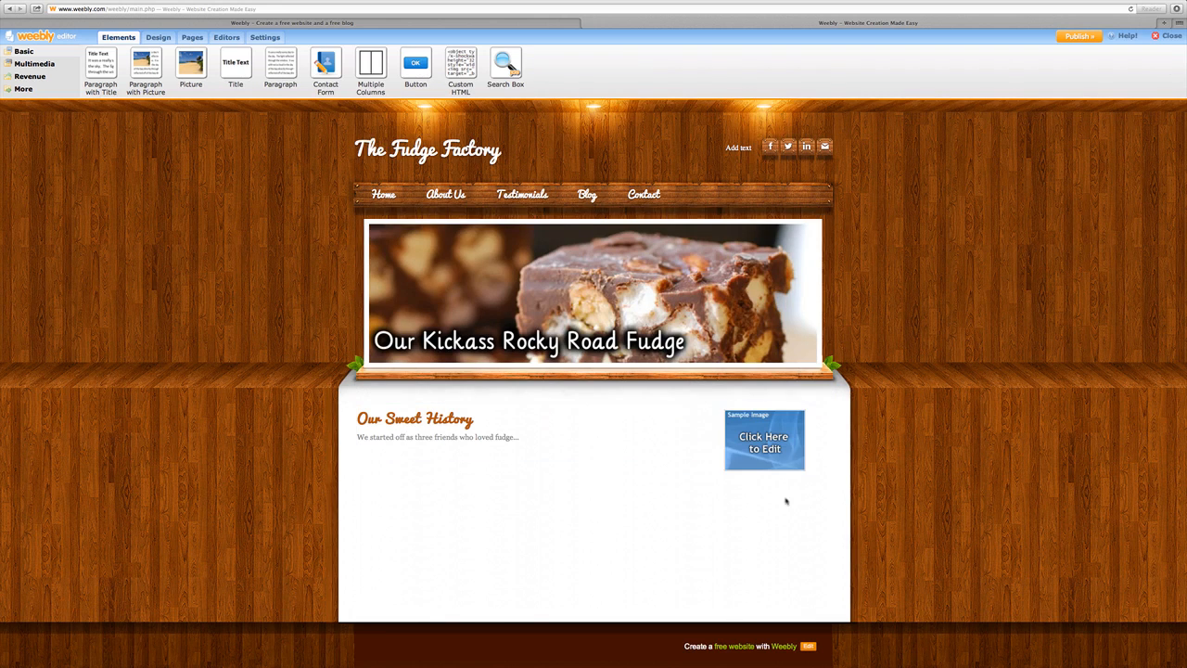
pyautogui.click(759, 443)
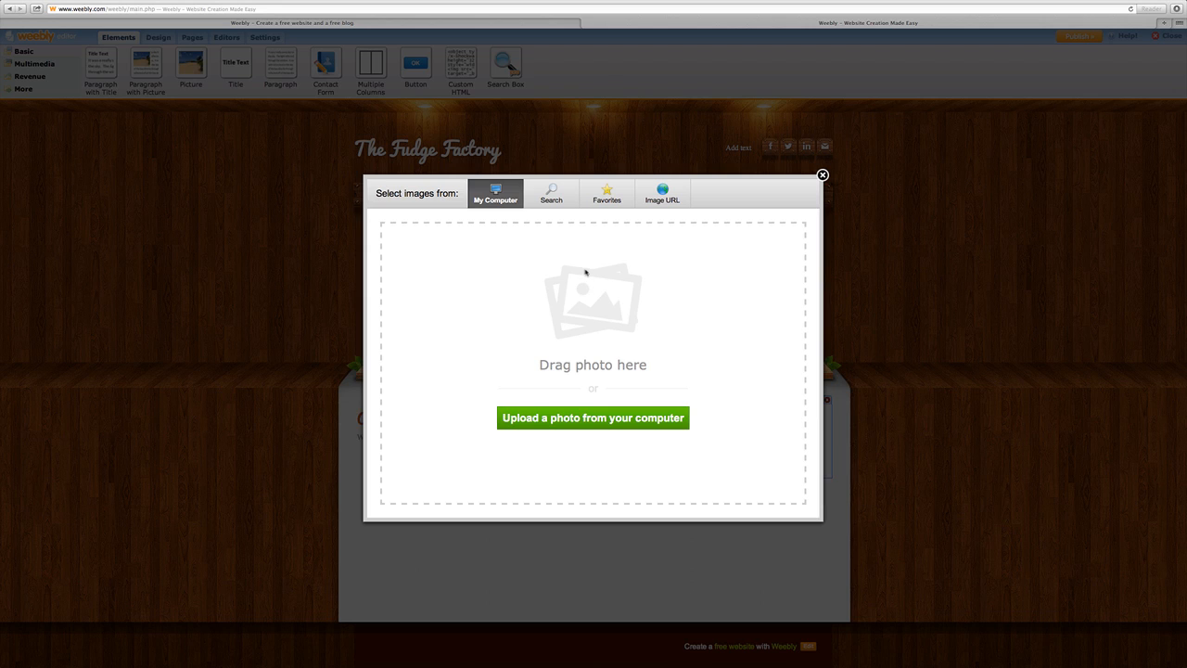
pyautogui.click(550, 197)
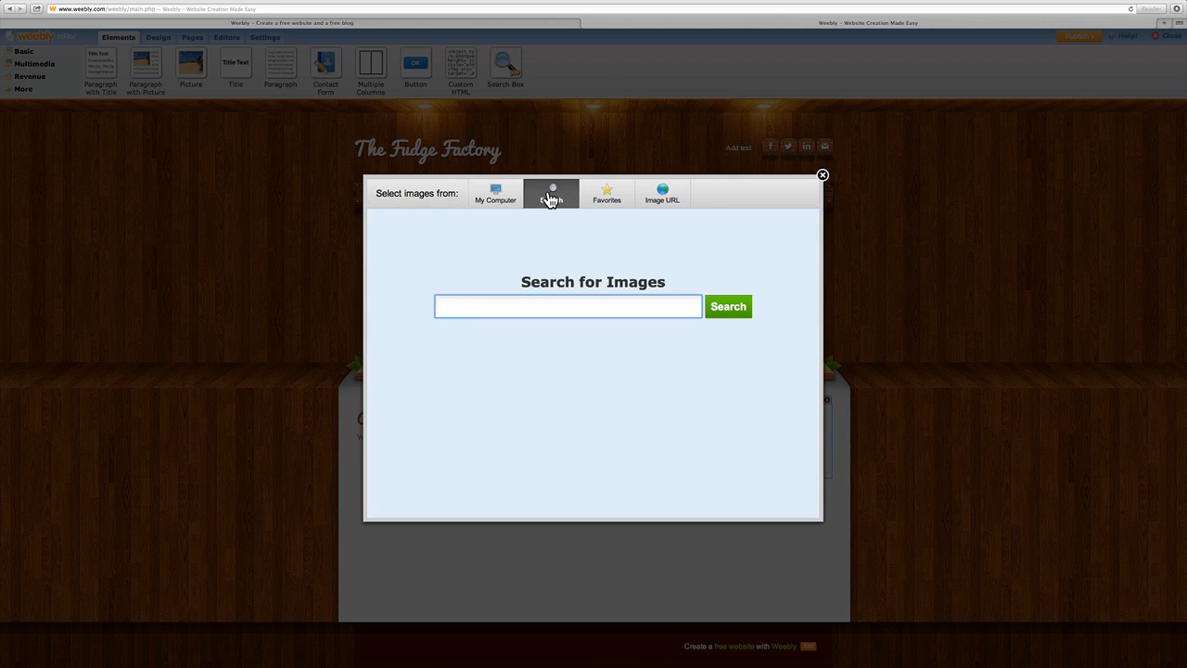
pyautogui.write('fudge')
pyautogui.press('Return')
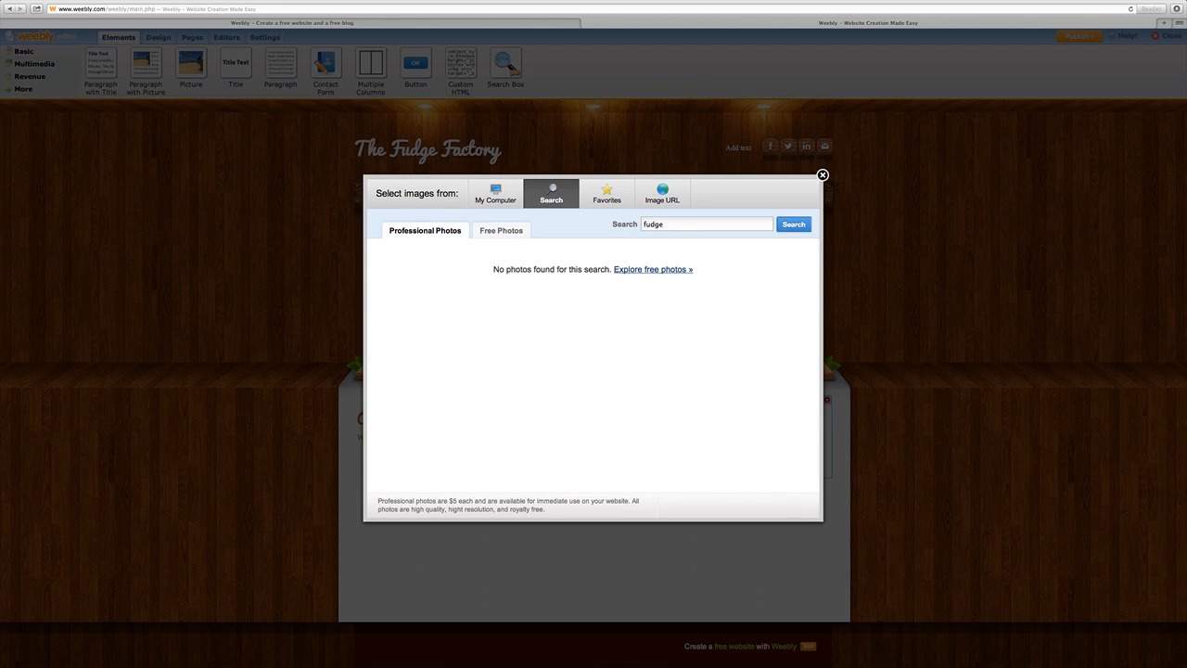
# Step: Browse the free photos and use the one of a fudge loaf beside a knife as the column's picture
pyautogui.click(505, 237)
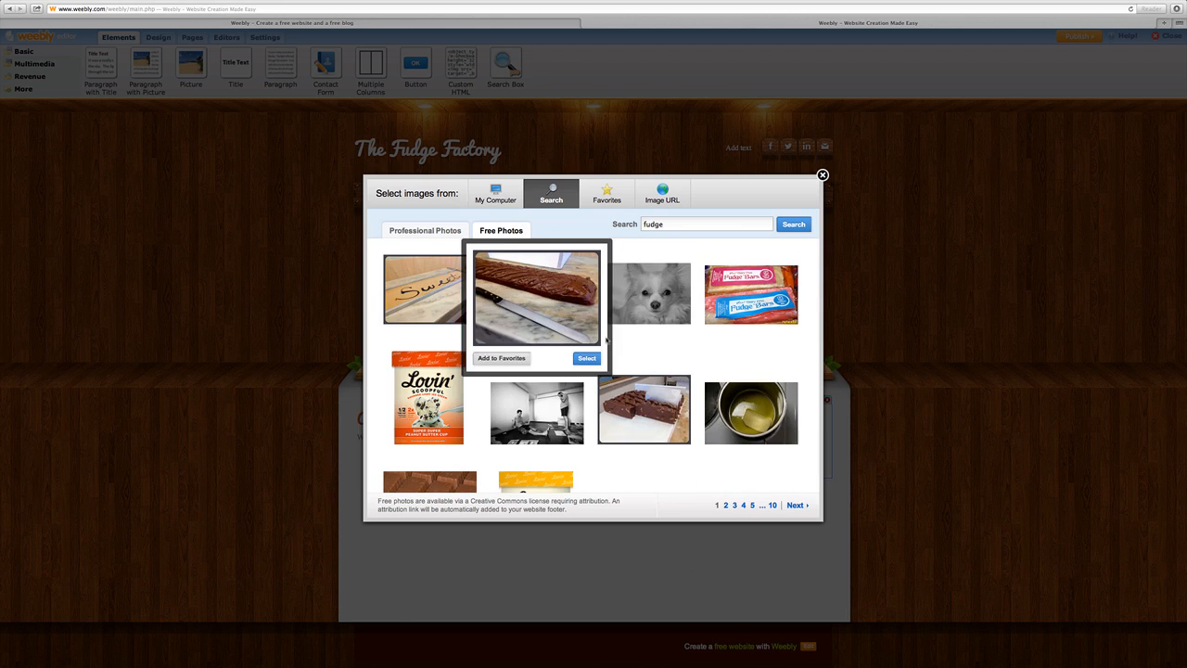
pyautogui.scroll(-2, 710, 369)
pyautogui.scroll(-5, 709, 370)
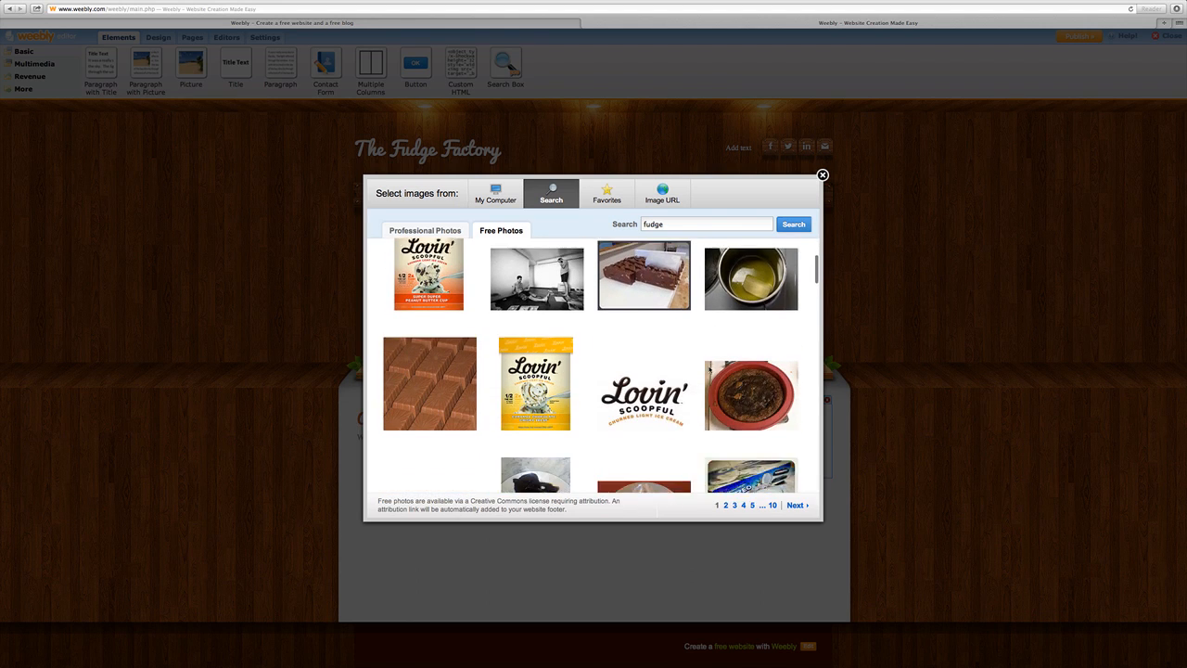
pyautogui.moveTo(711, 374)
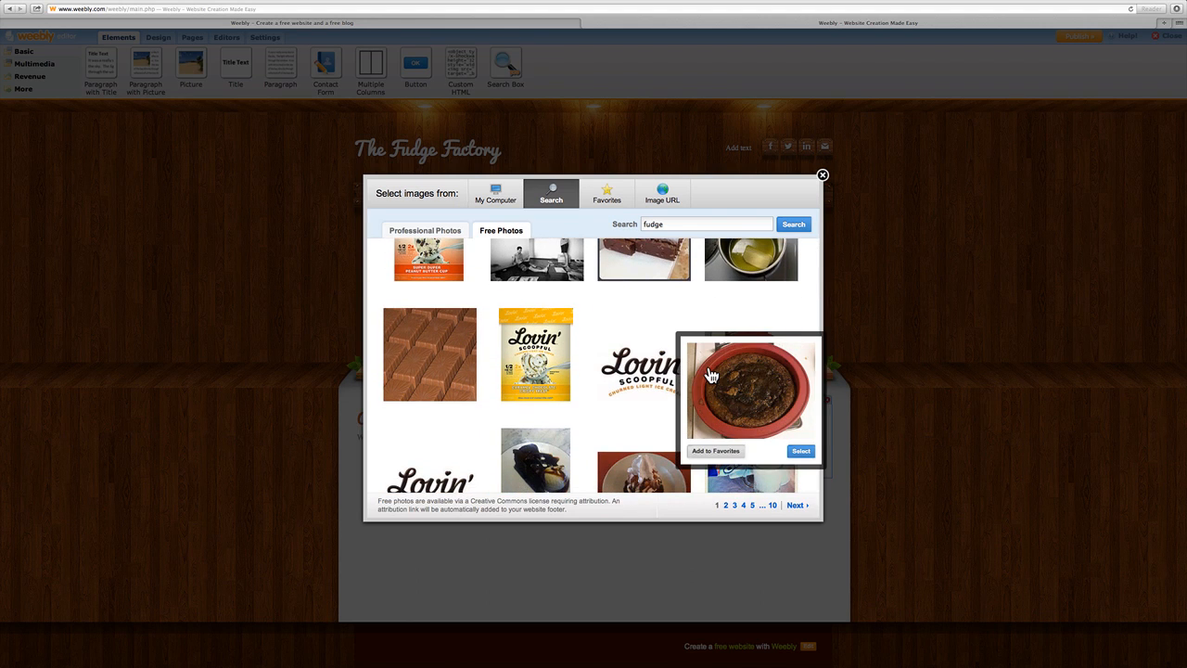
pyautogui.scroll(1, 711, 373)
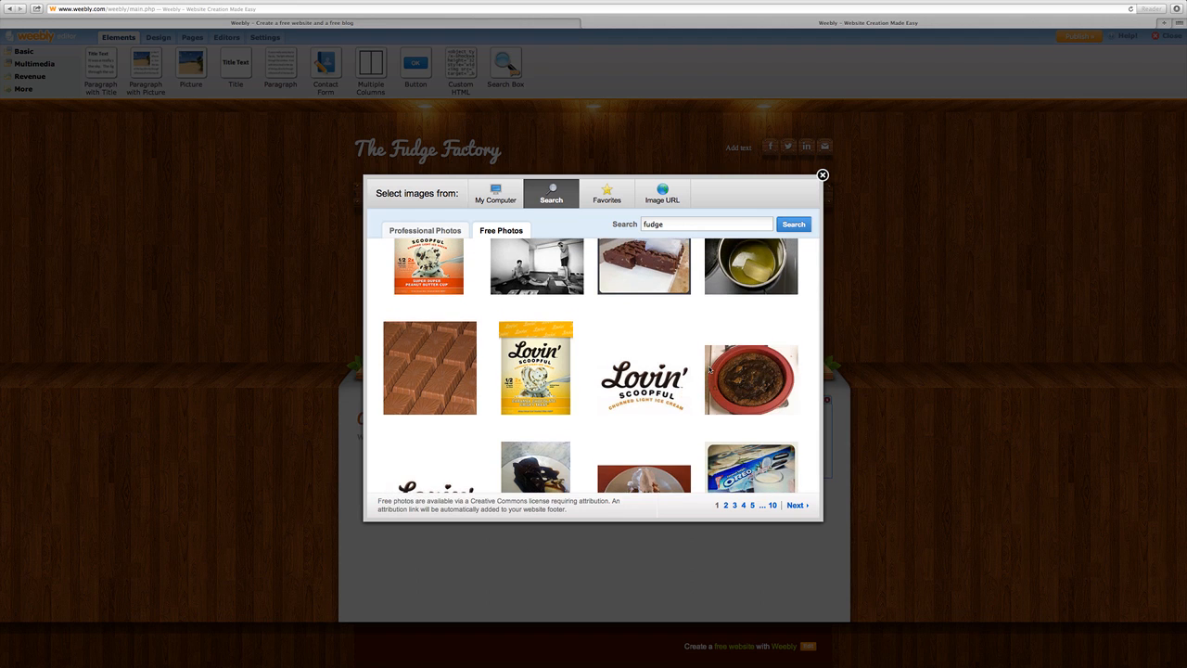
pyautogui.scroll(5, 709, 369)
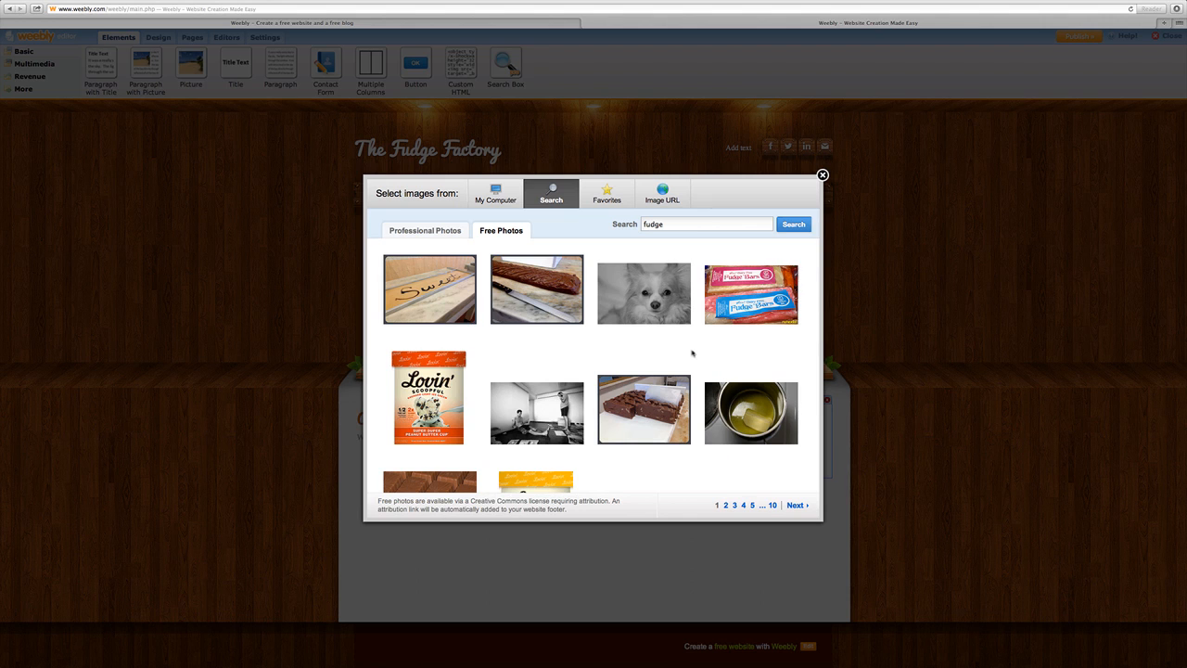
pyautogui.scroll(-5, 691, 352)
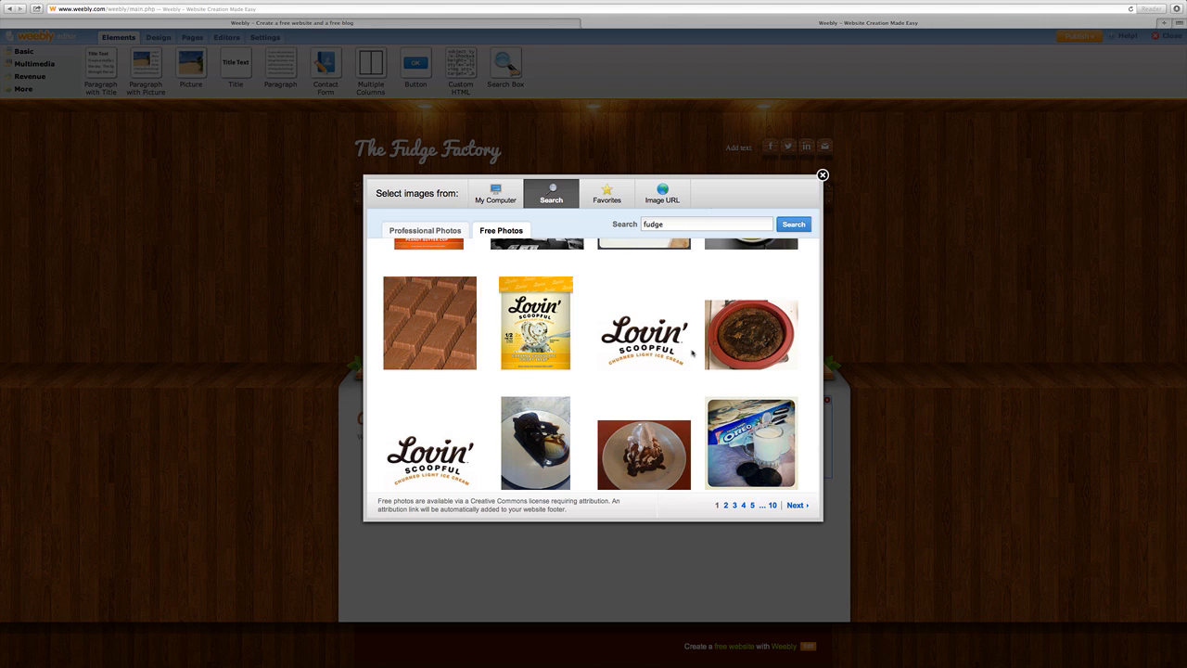
pyautogui.scroll(-10, 692, 353)
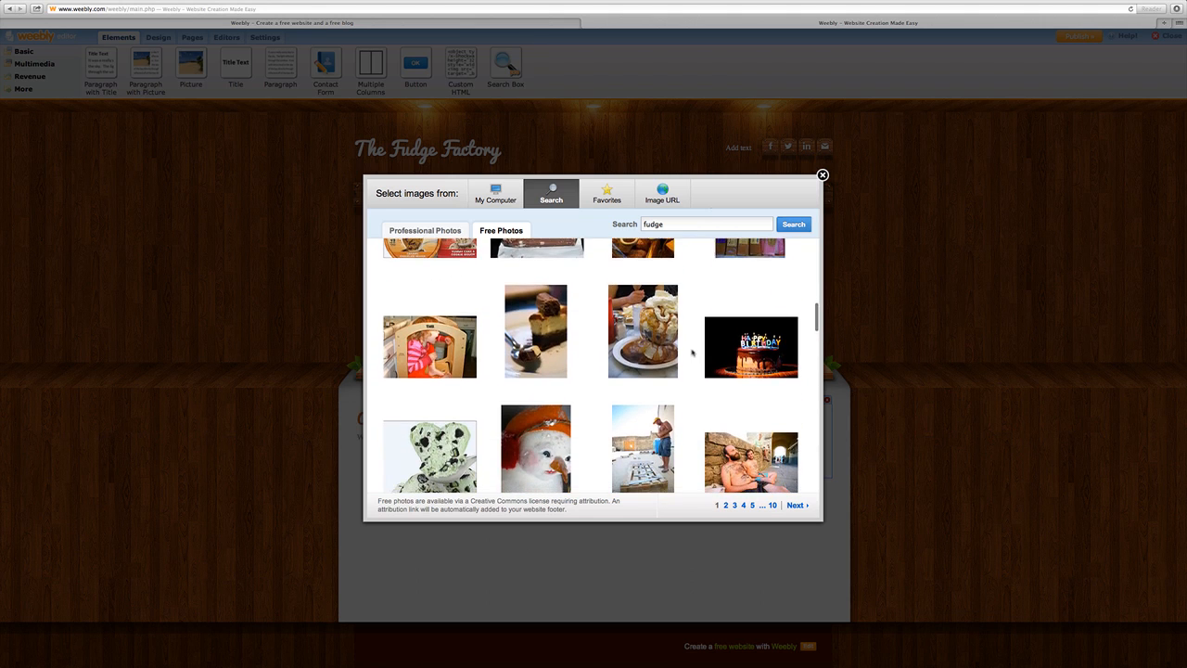
pyautogui.scroll(10, 692, 352)
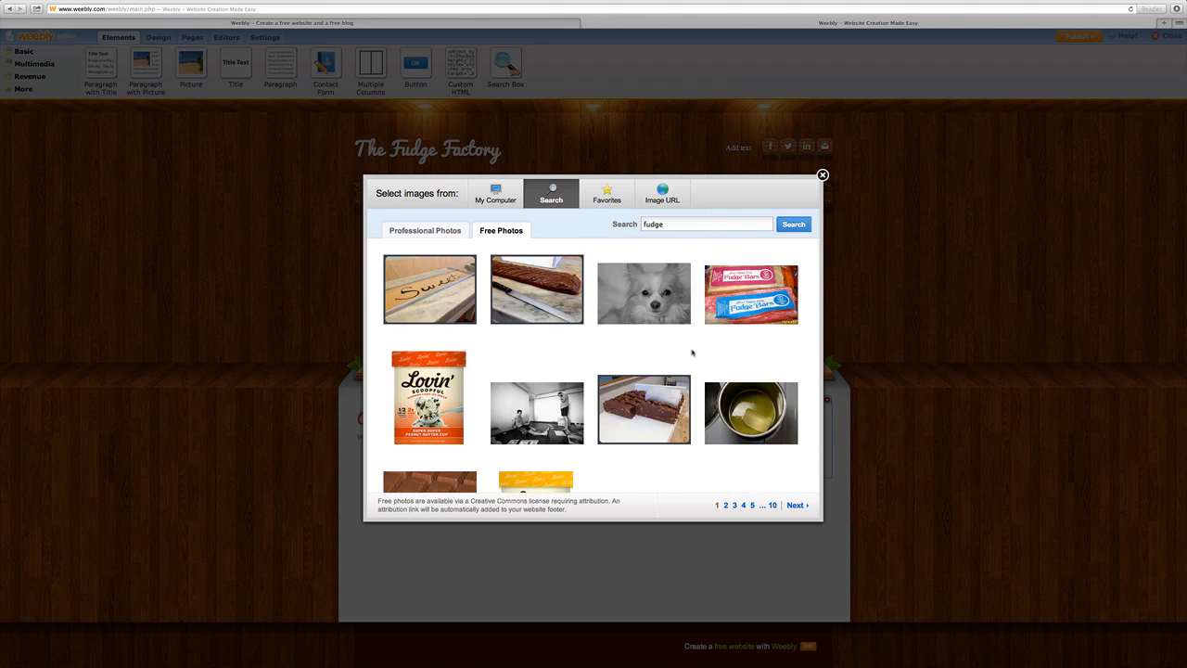
pyautogui.moveTo(545, 295)
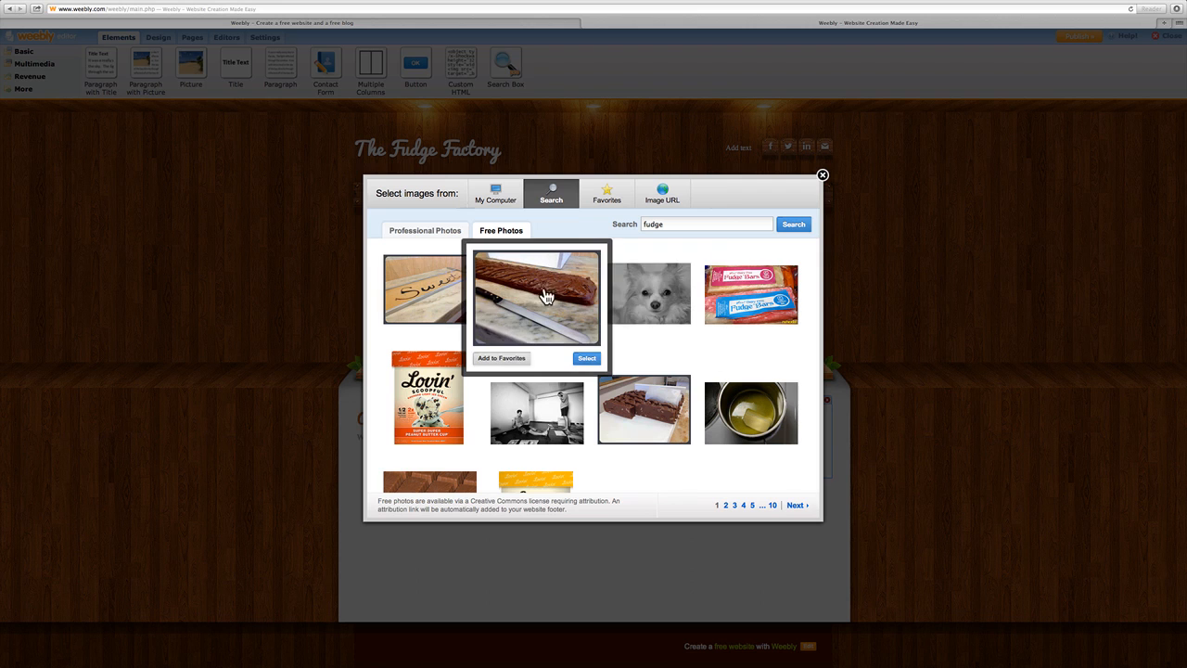
pyautogui.click(587, 360)
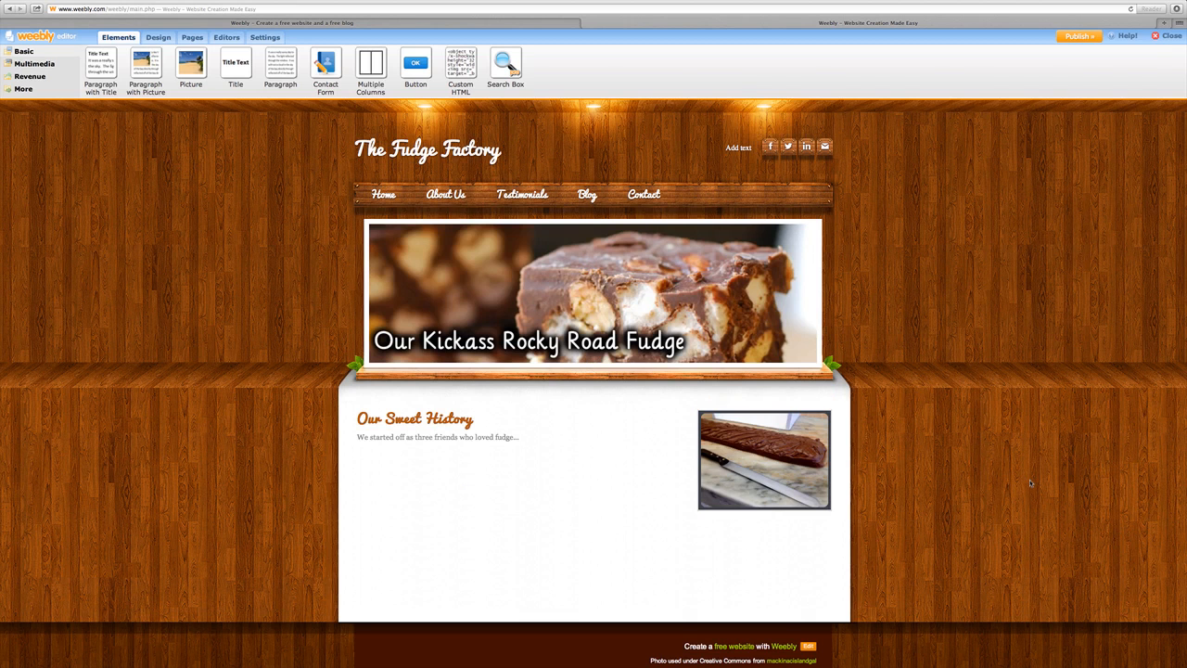
# Step: Open the site's Contact page for editing
pyautogui.moveTo(789, 446)
pyautogui.moveTo(764, 264)
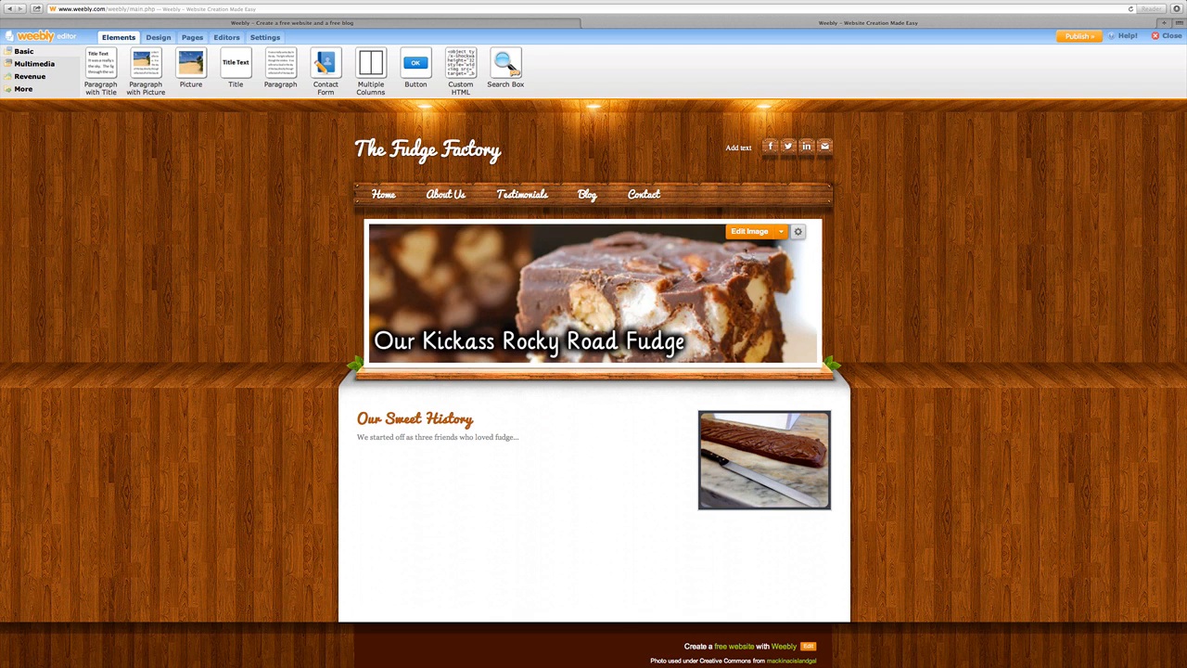
pyautogui.click(647, 195)
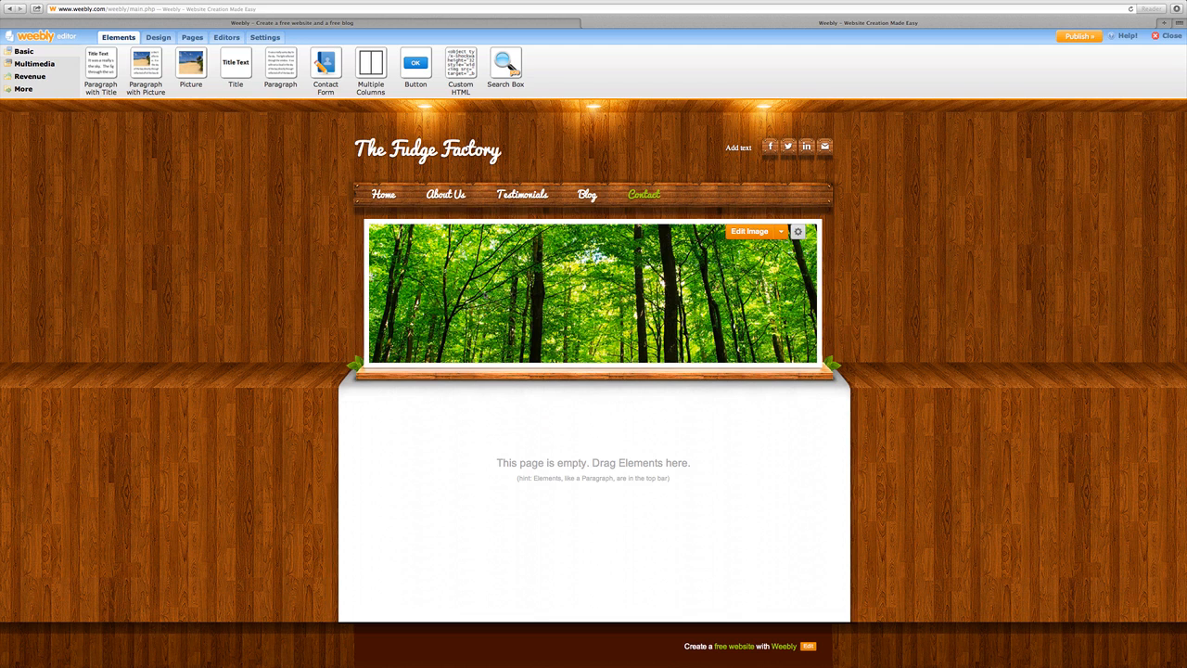
# Step: Try the Landing page layout on the Contact page and check the options of its header button
pyautogui.click(799, 236)
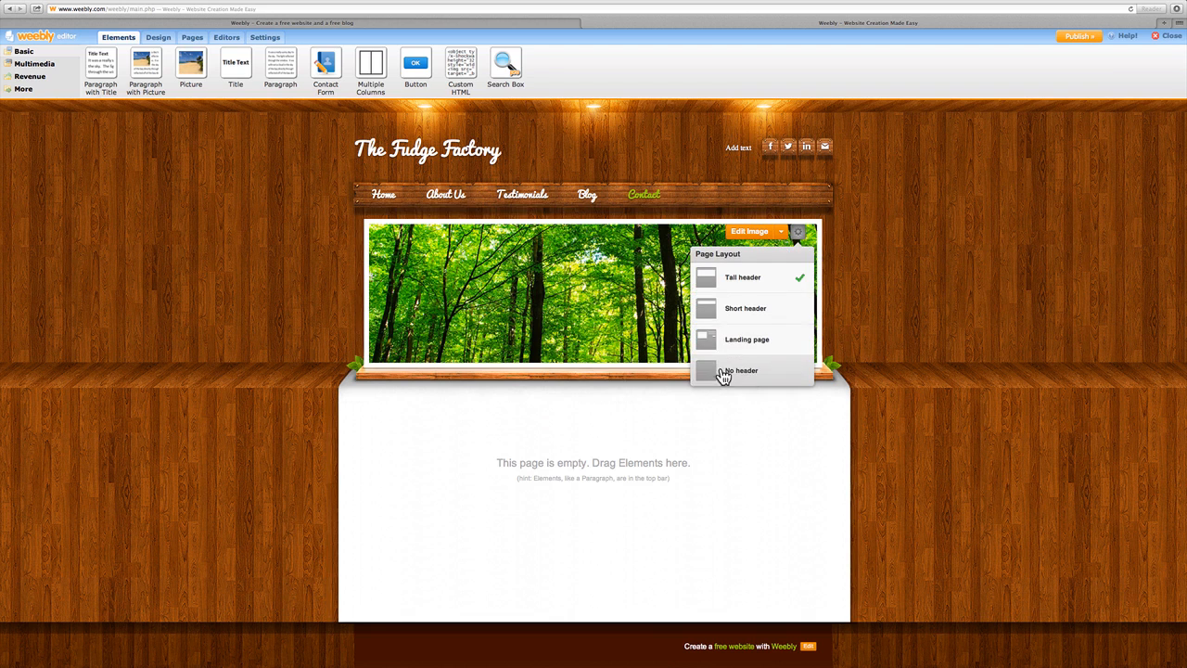
pyautogui.click(798, 232)
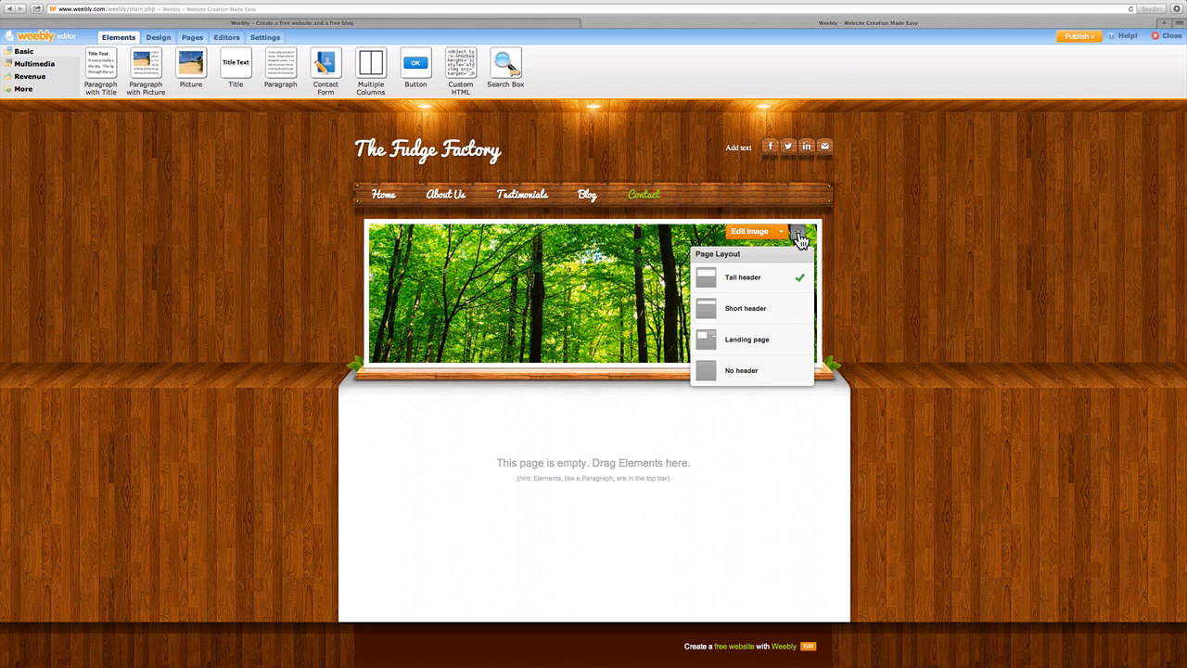
pyautogui.click(783, 347)
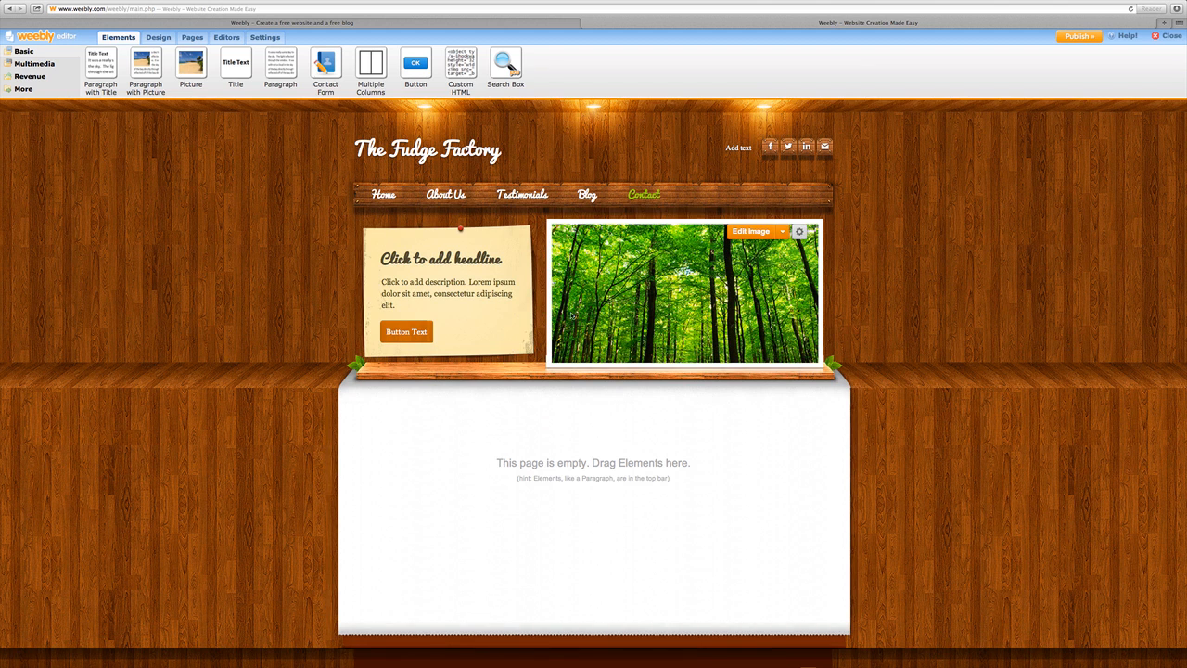
pyautogui.click(406, 331)
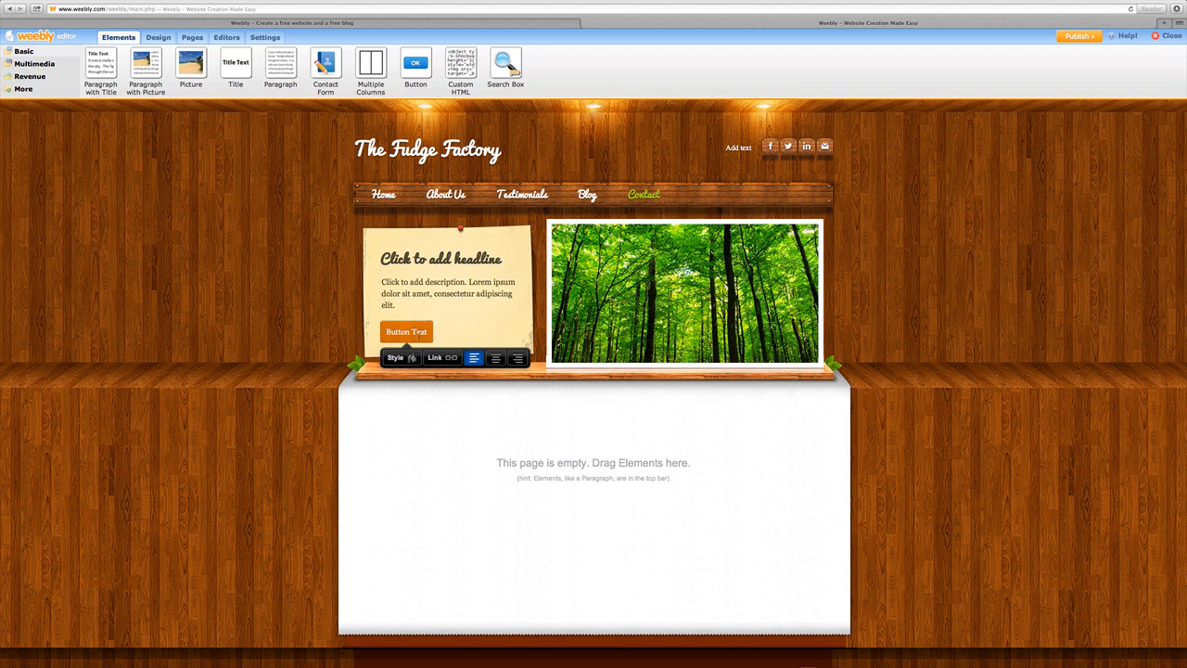
# Step: Set the Contact page's layout to No header and add a two-column layout to the empty page
pyautogui.click(803, 234)
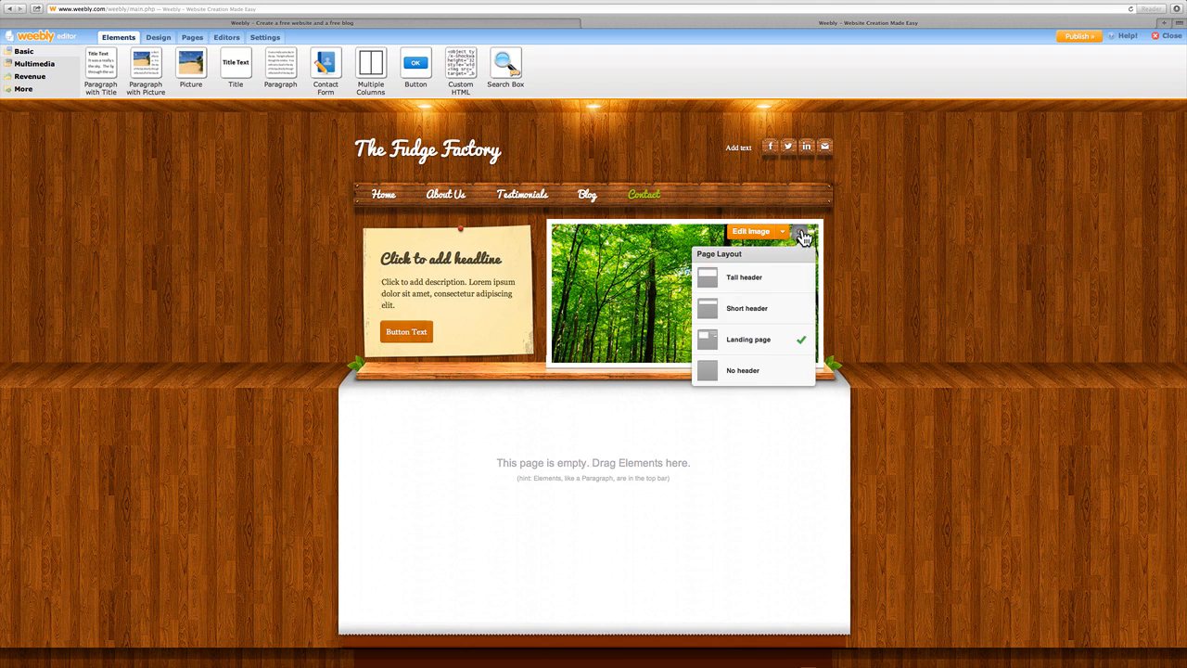
pyautogui.click(766, 371)
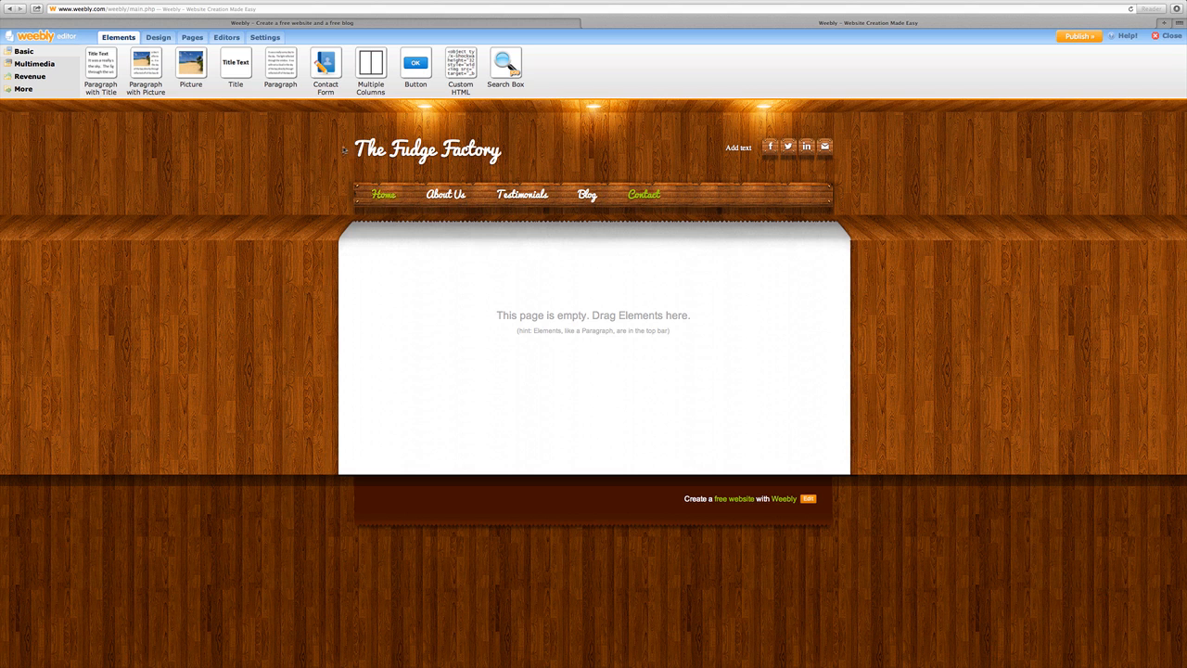
pyautogui.moveTo(371, 69); pyautogui.dragTo(543, 329)
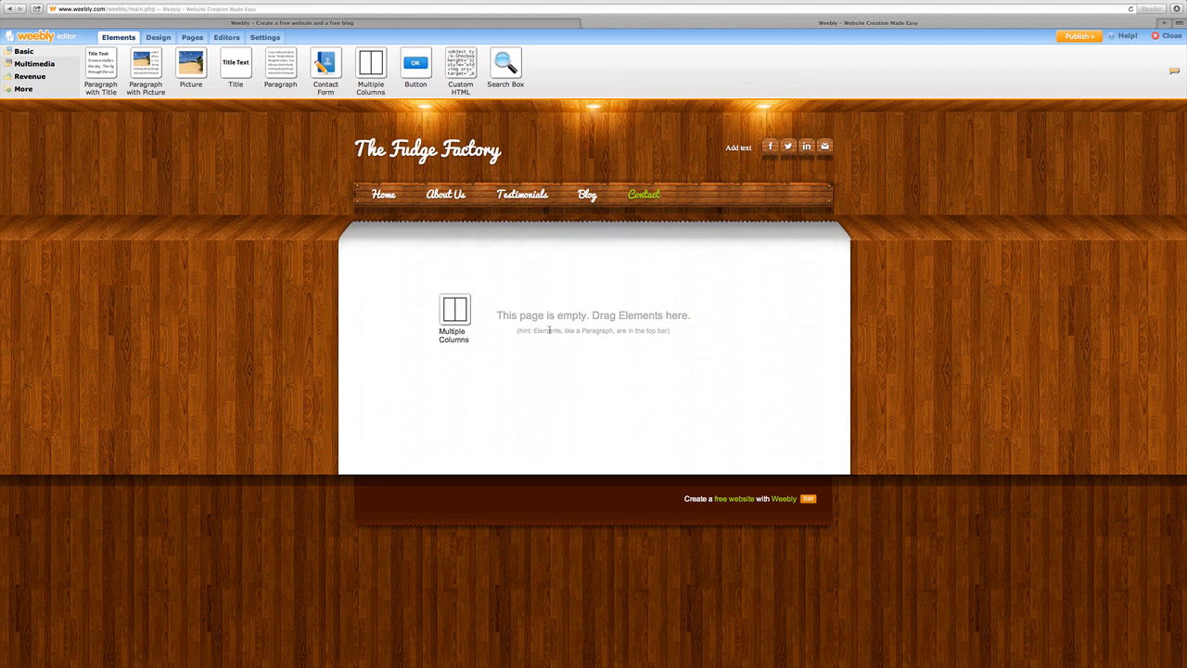
pyautogui.moveTo(533, 266)
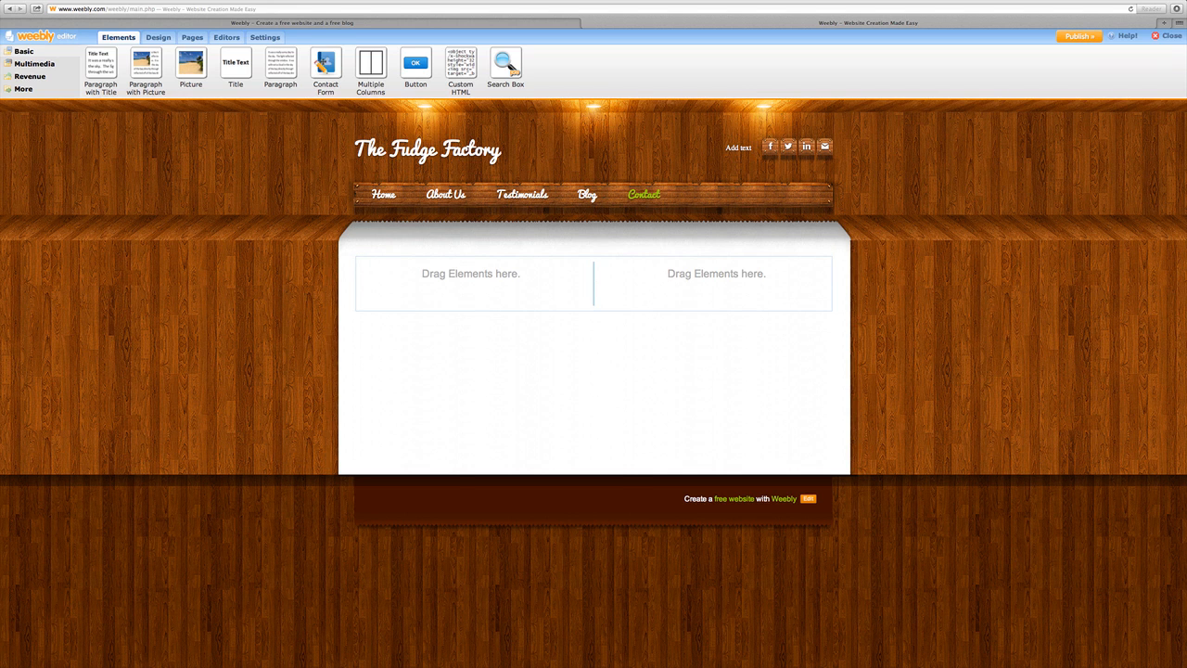
# Step: Add a contact form to the right column and title it "Contact Us Here"
pyautogui.moveTo(324, 63); pyautogui.dragTo(700, 266)
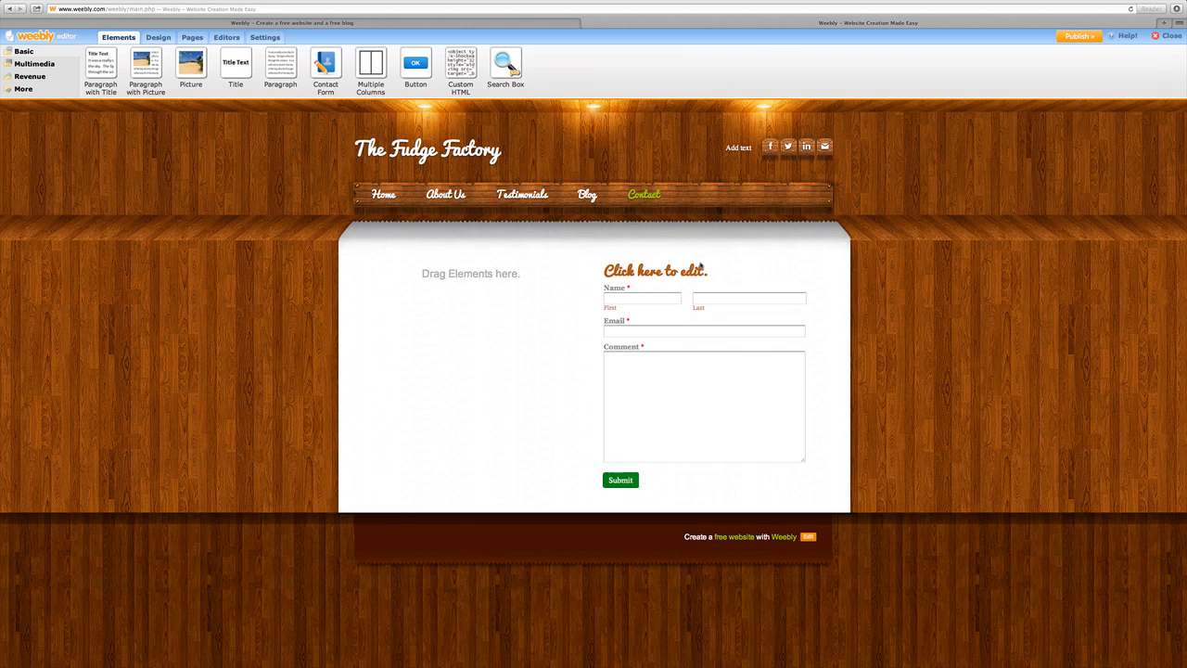
pyautogui.click(672, 274)
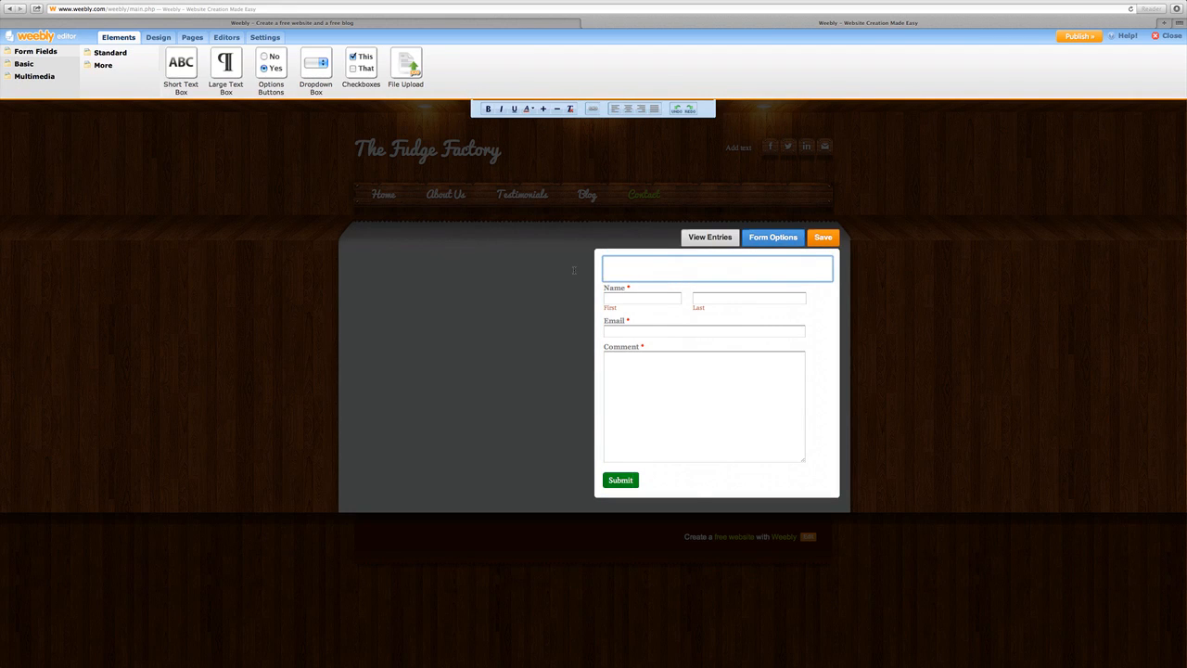
pyautogui.write('Contact Us Here')
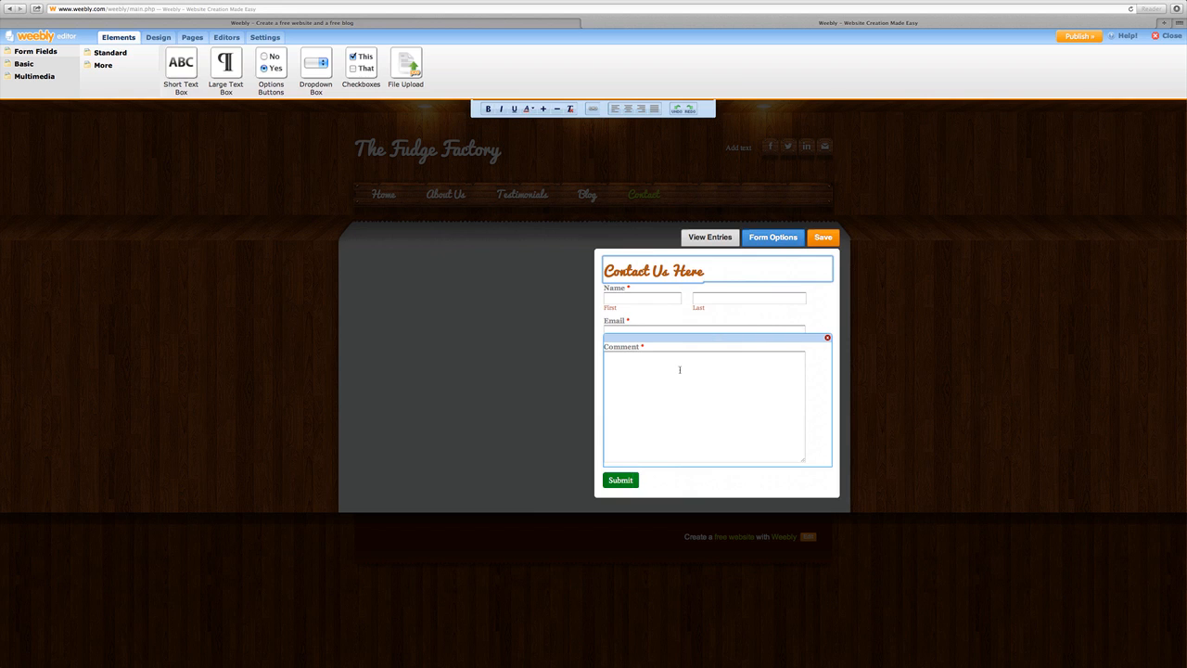
# Step: Add a Phone Number field to the contact form between the Name and Email fields
pyautogui.click(772, 239)
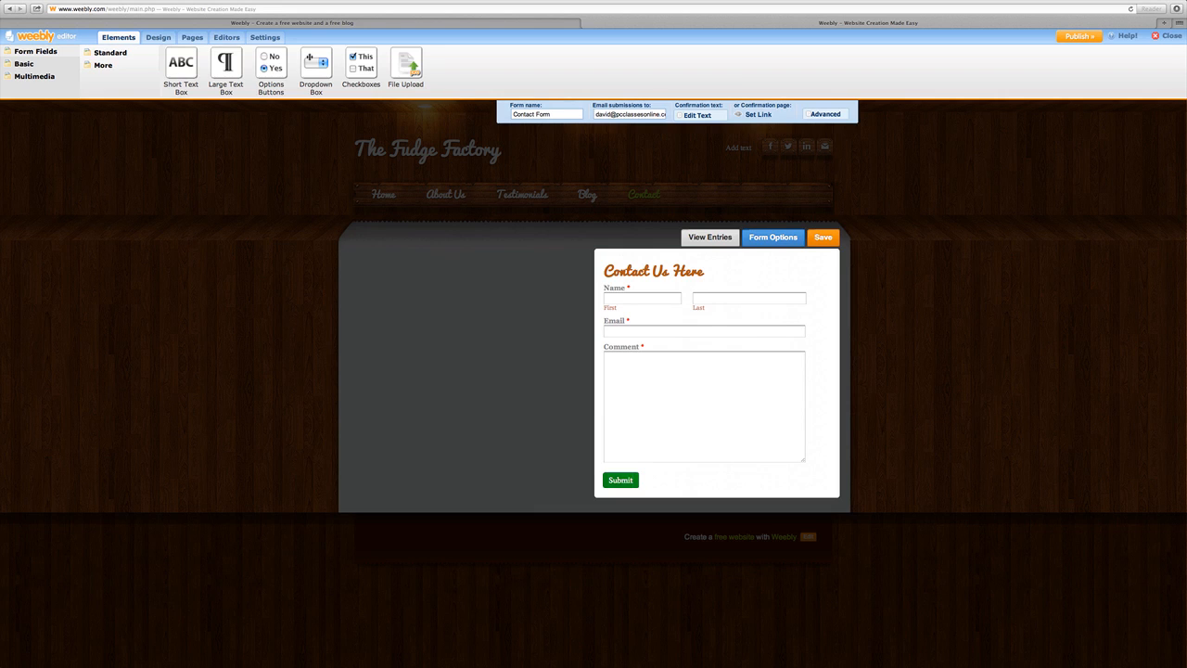
pyautogui.click(118, 72)
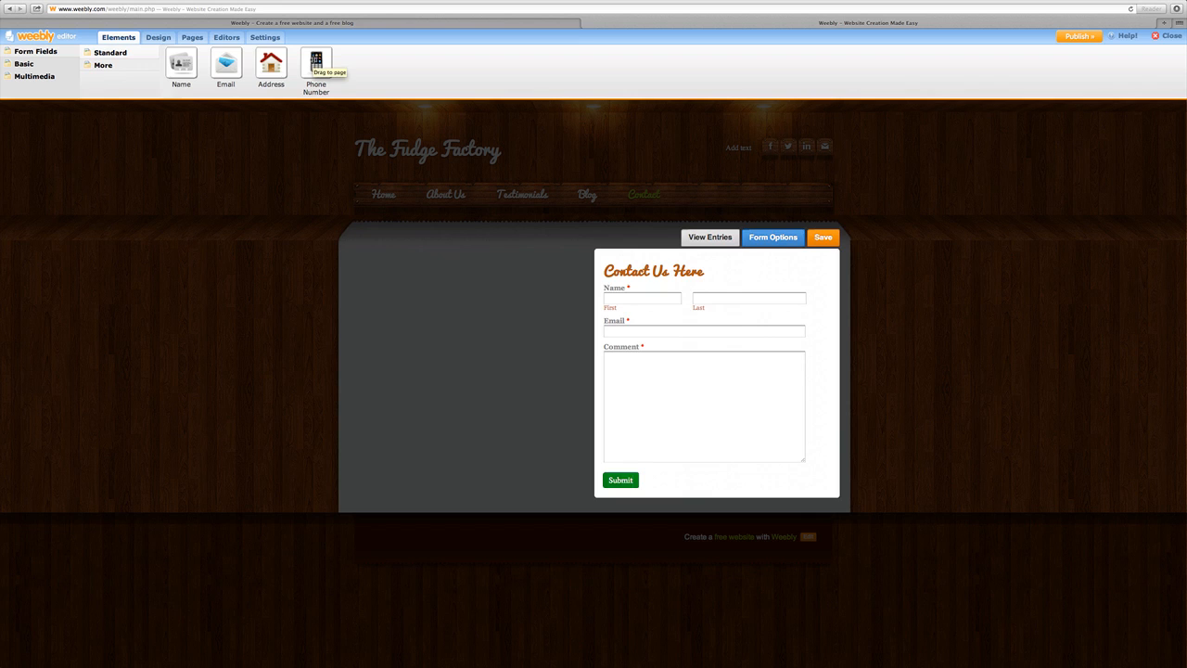
pyautogui.moveTo(316, 61); pyautogui.dragTo(649, 334)
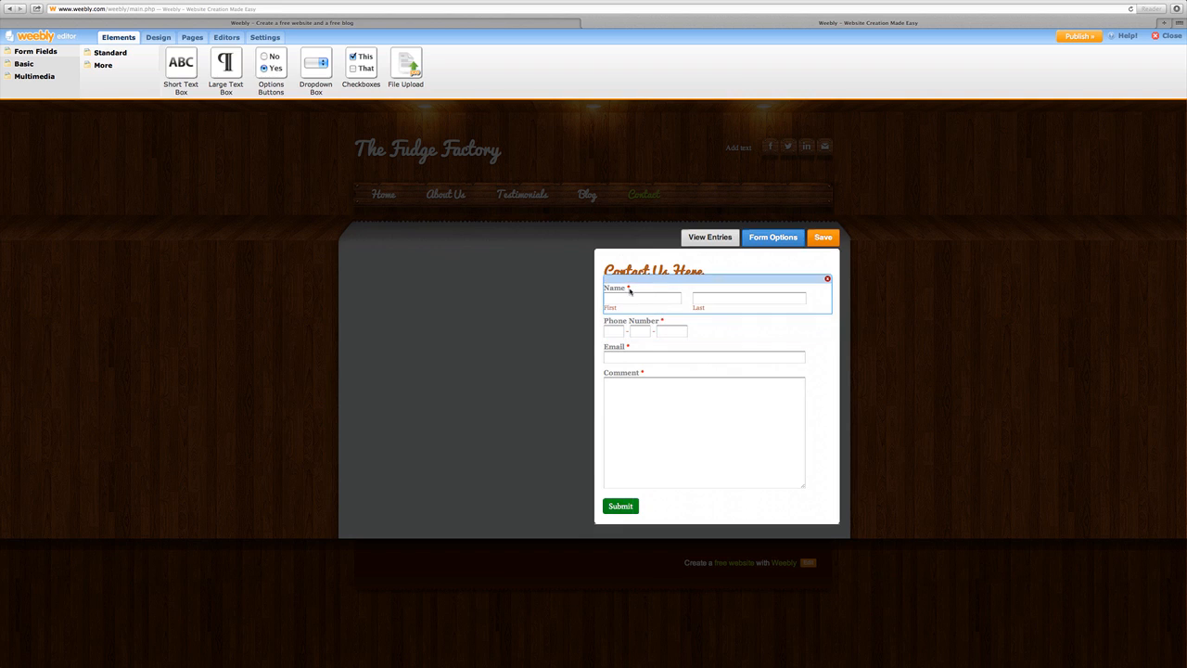
# Step: Examine the contact form's advanced options for the submit button and margins
pyautogui.click(657, 340)
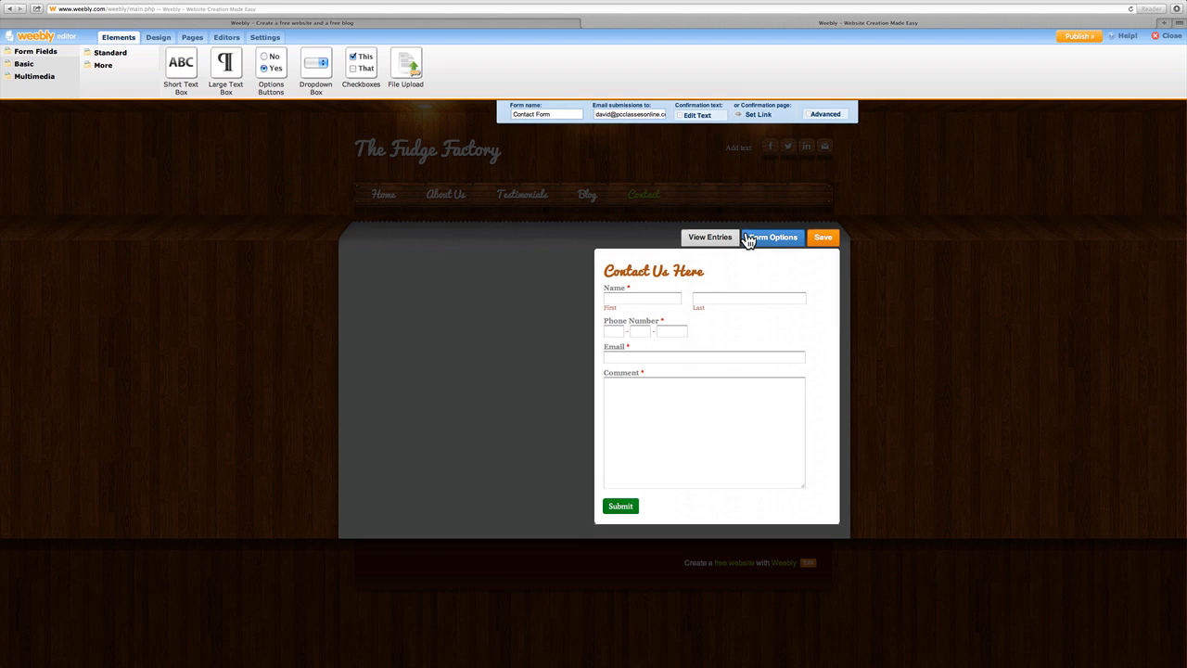
pyautogui.click(824, 116)
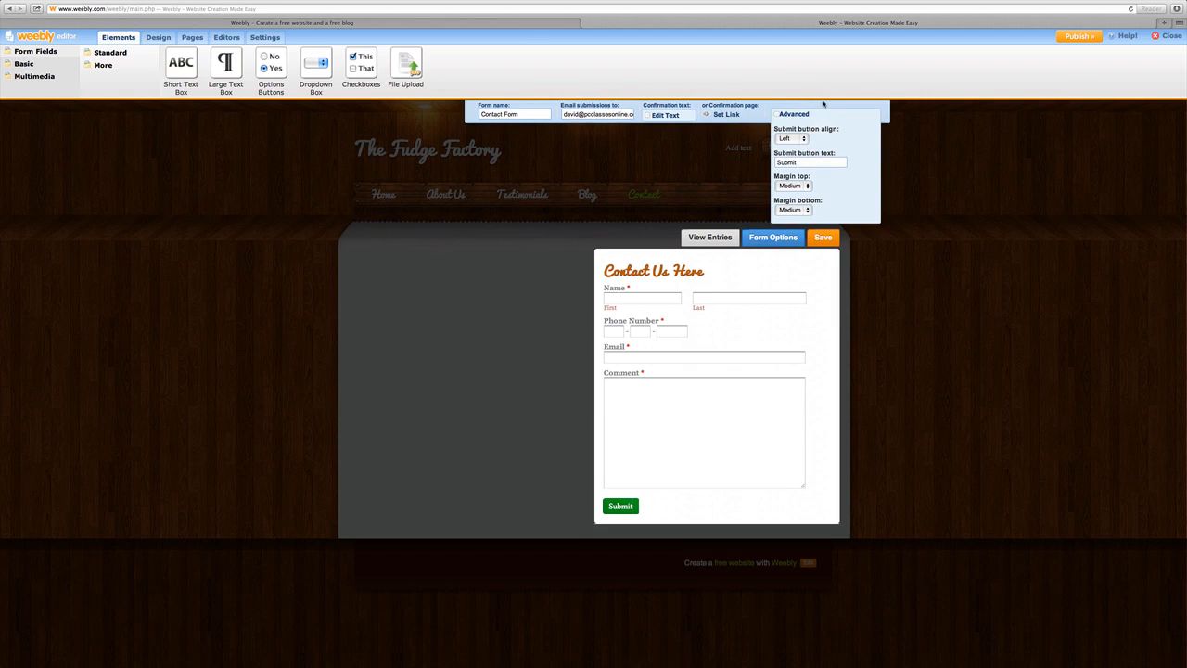
pyautogui.click(761, 241)
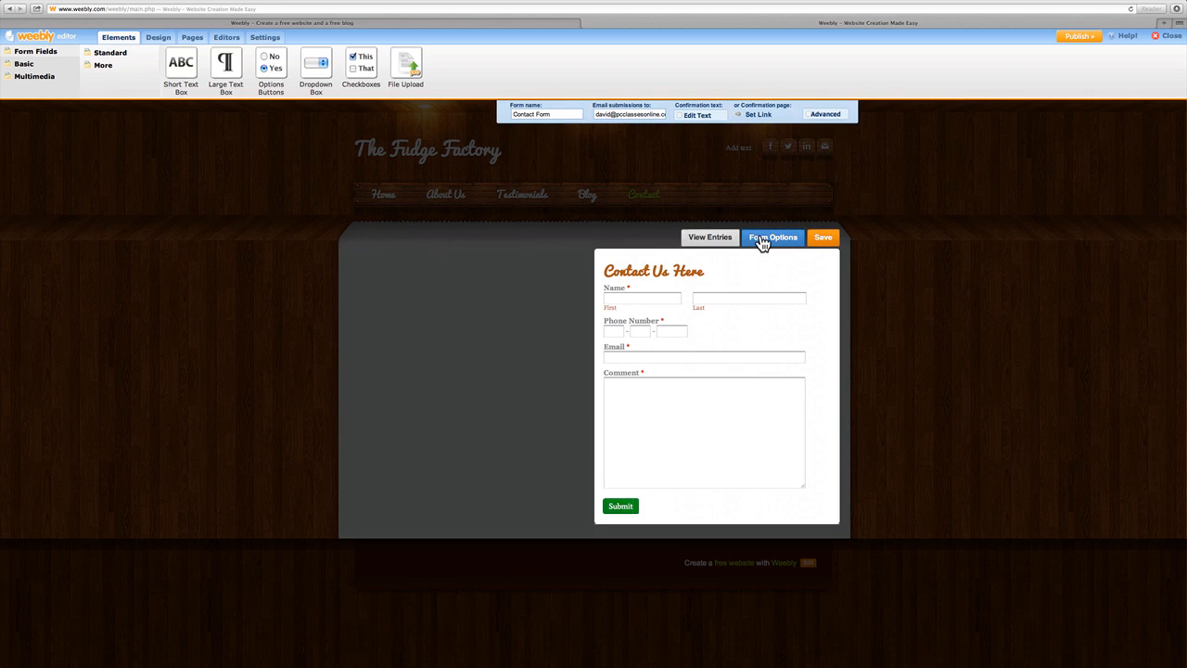
# Step: Make the form's Phone Number field Not Required and save the contact form
pyautogui.click(719, 318)
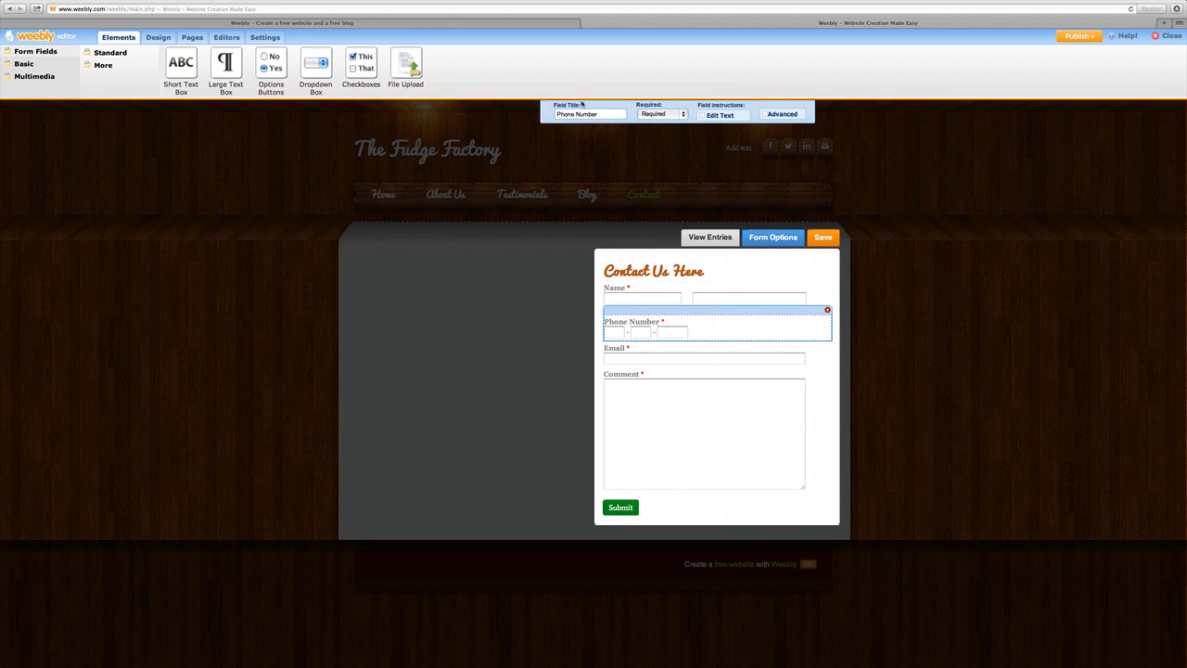
pyautogui.click(678, 115)
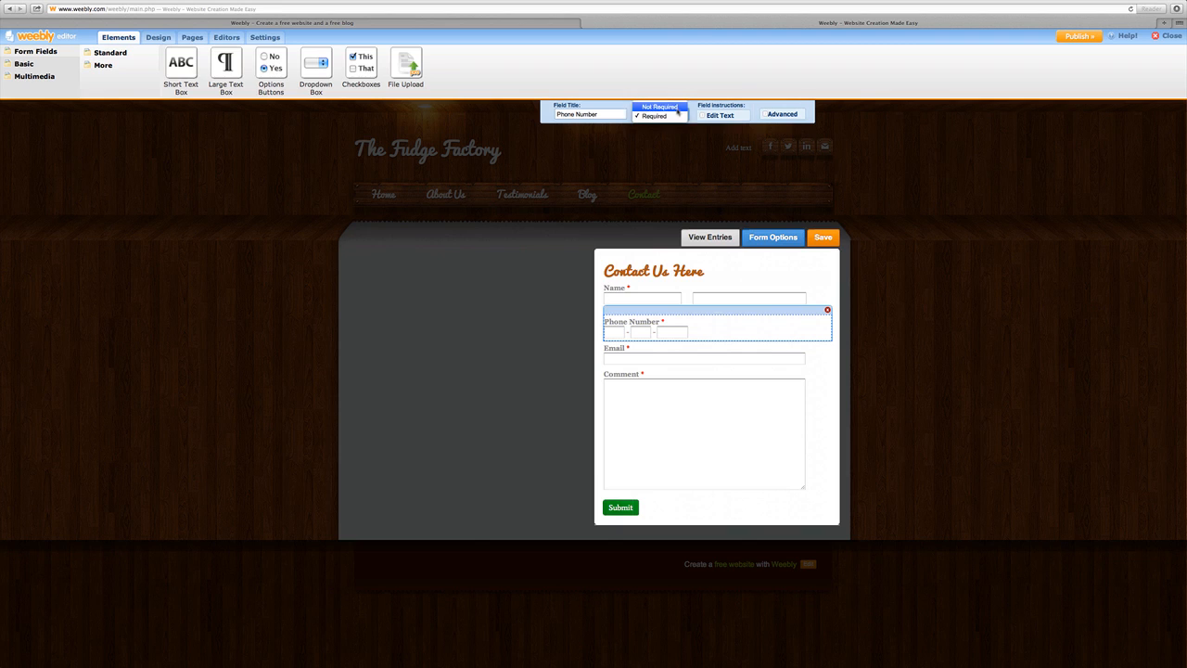
pyautogui.click(678, 107)
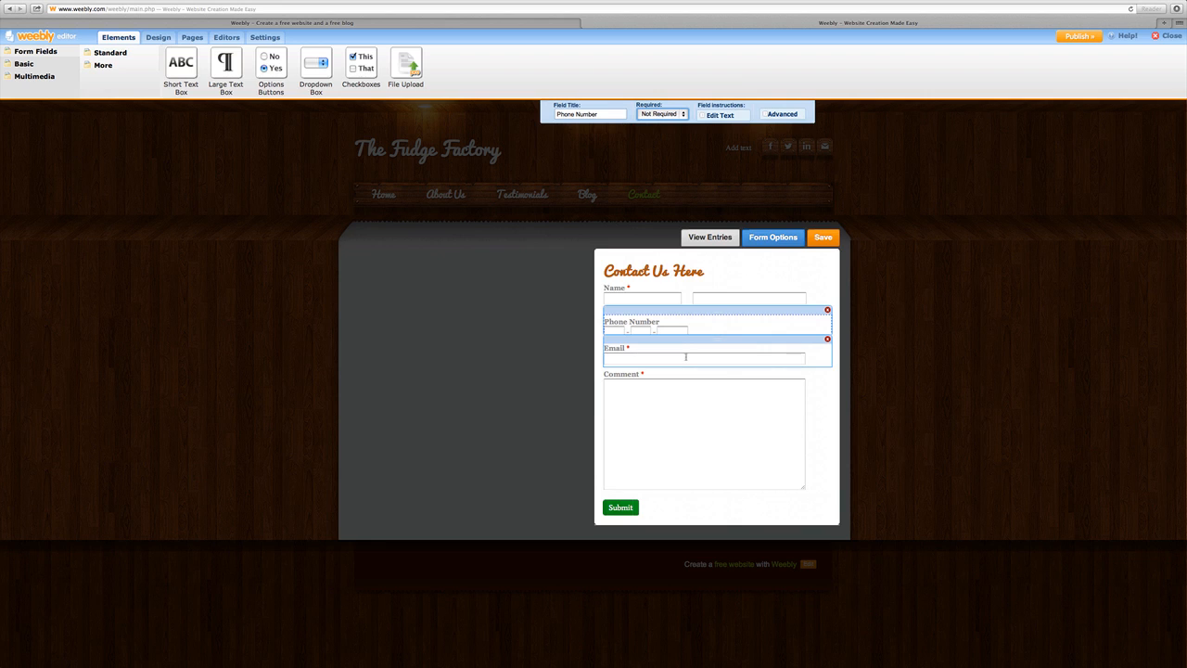
pyautogui.click(556, 350)
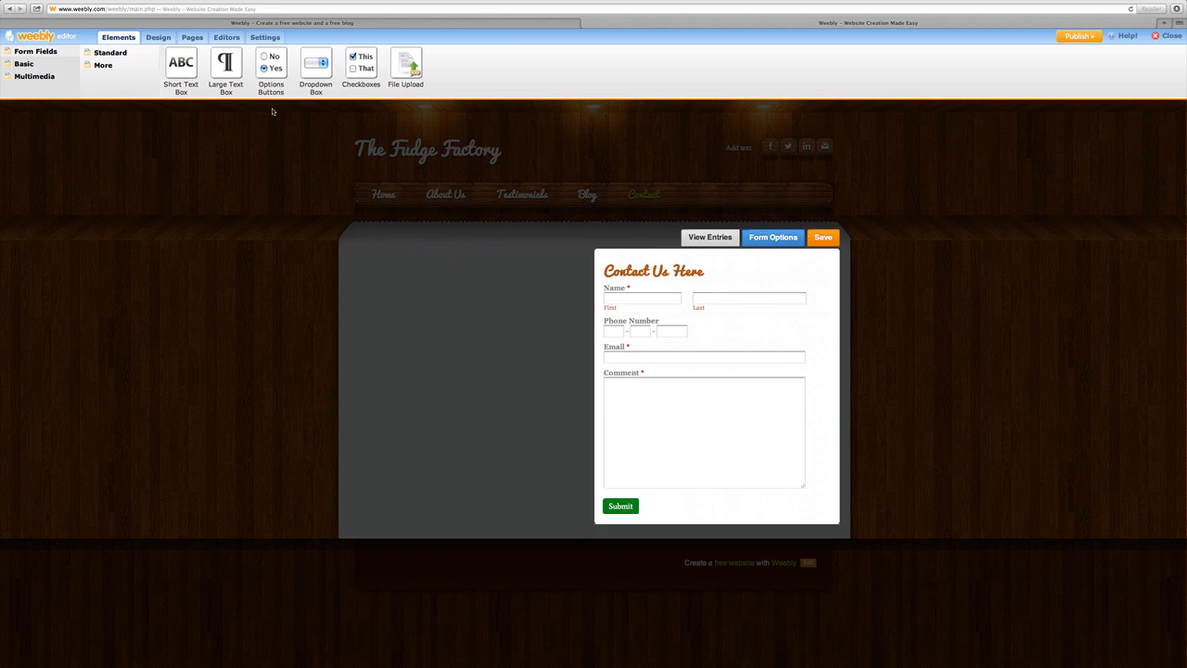
pyautogui.click(822, 239)
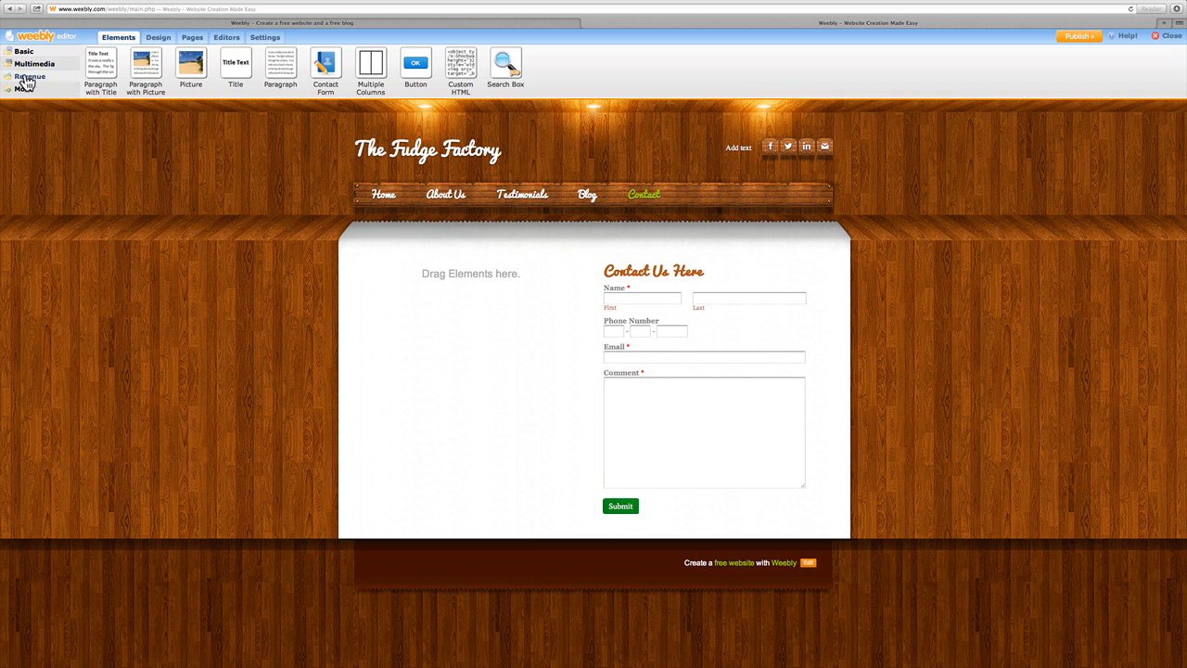
# Step: Add a Google Maps element to the empty column beside the contact form
pyautogui.click(23, 90)
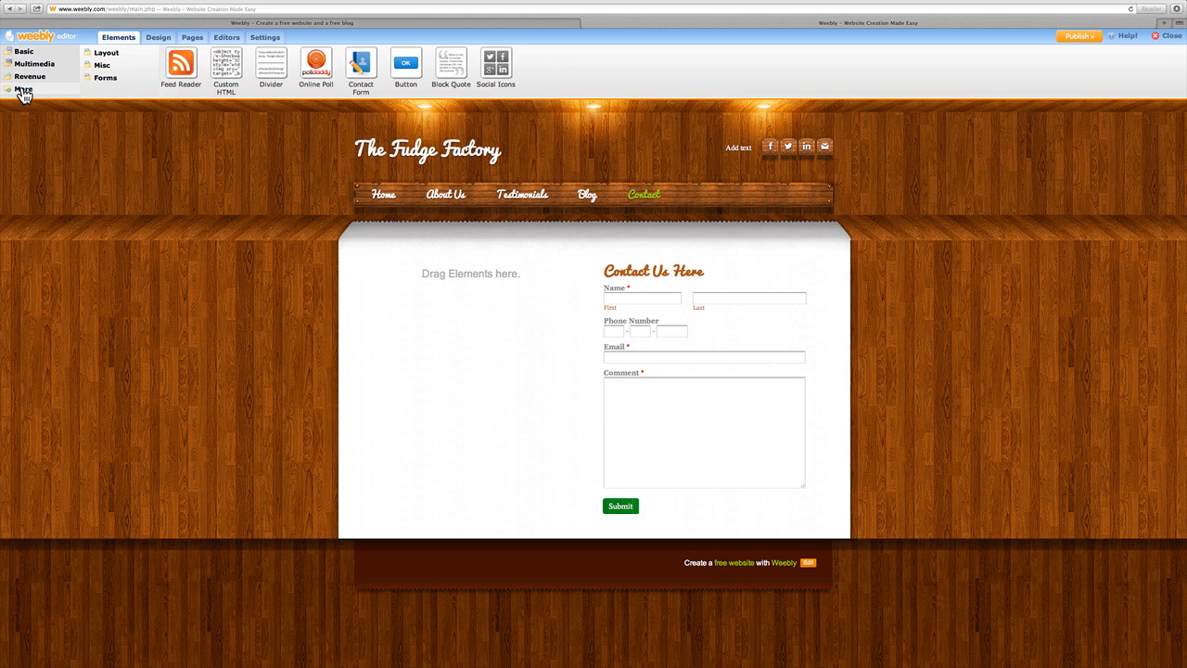
pyautogui.click(34, 65)
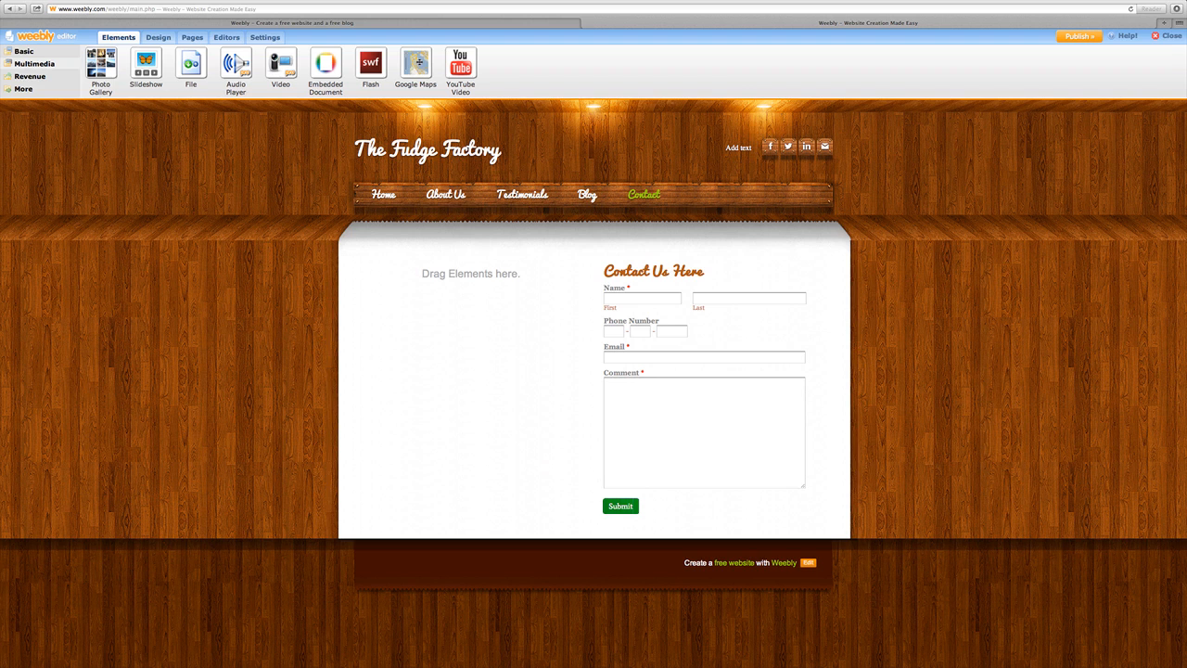
pyautogui.moveTo(419, 63); pyautogui.dragTo(447, 273)
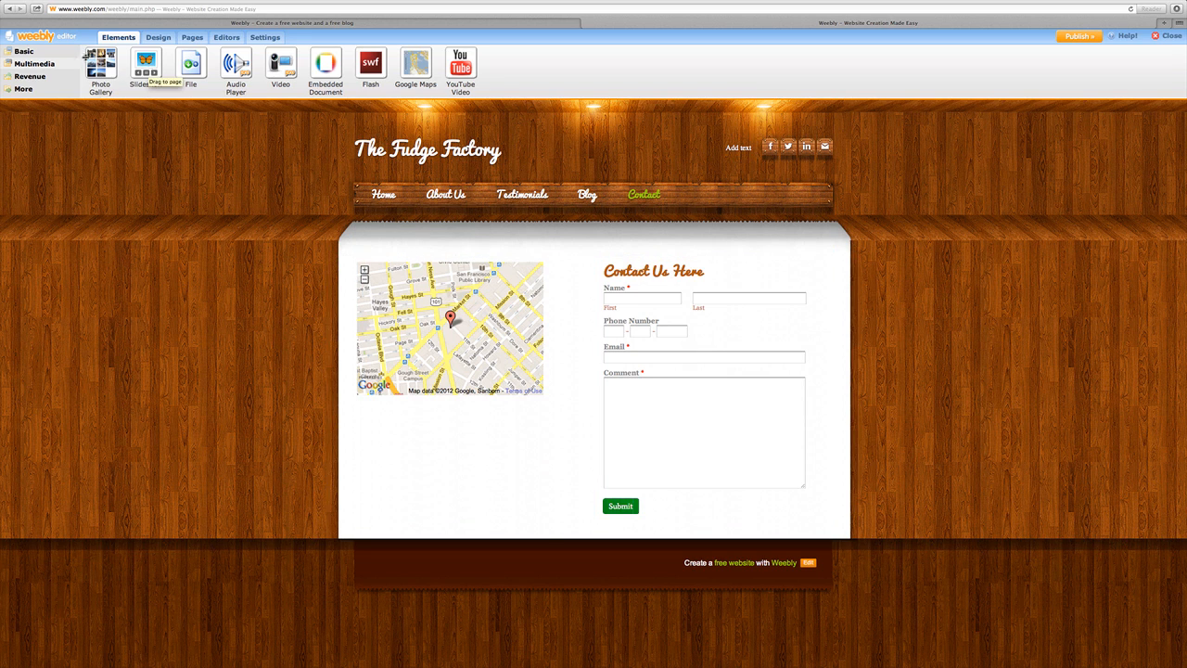
# Step: Add a title below the map reading "Phone:" followed by the business phone number
pyautogui.click(25, 53)
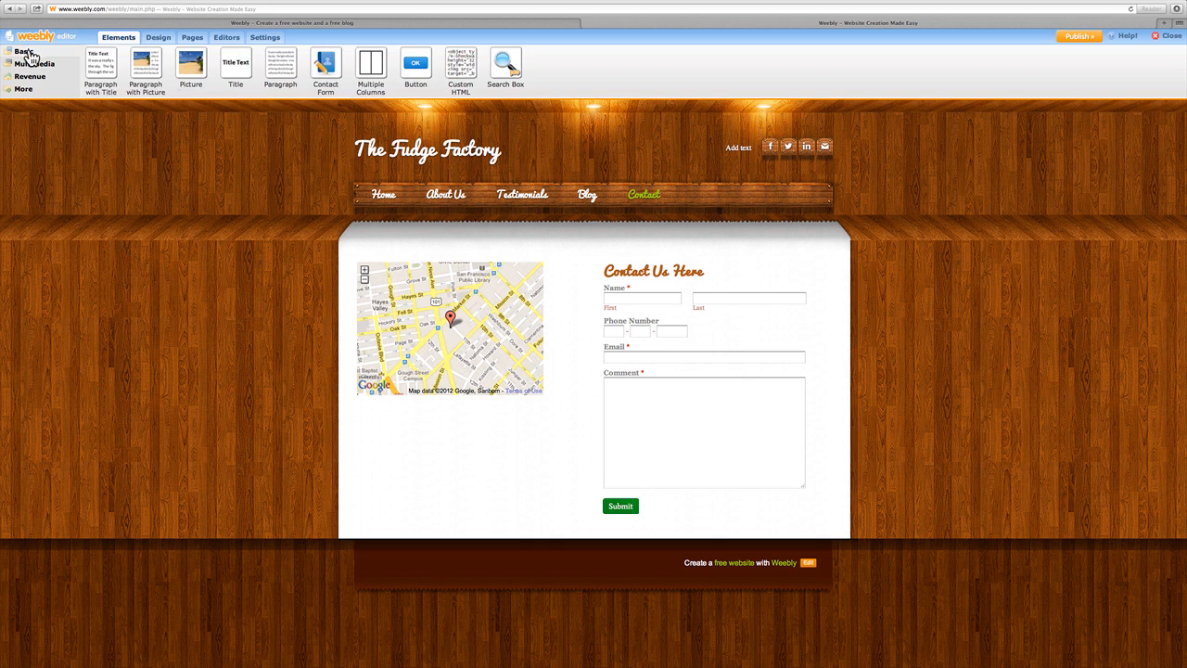
pyautogui.moveTo(236, 67); pyautogui.dragTo(394, 417)
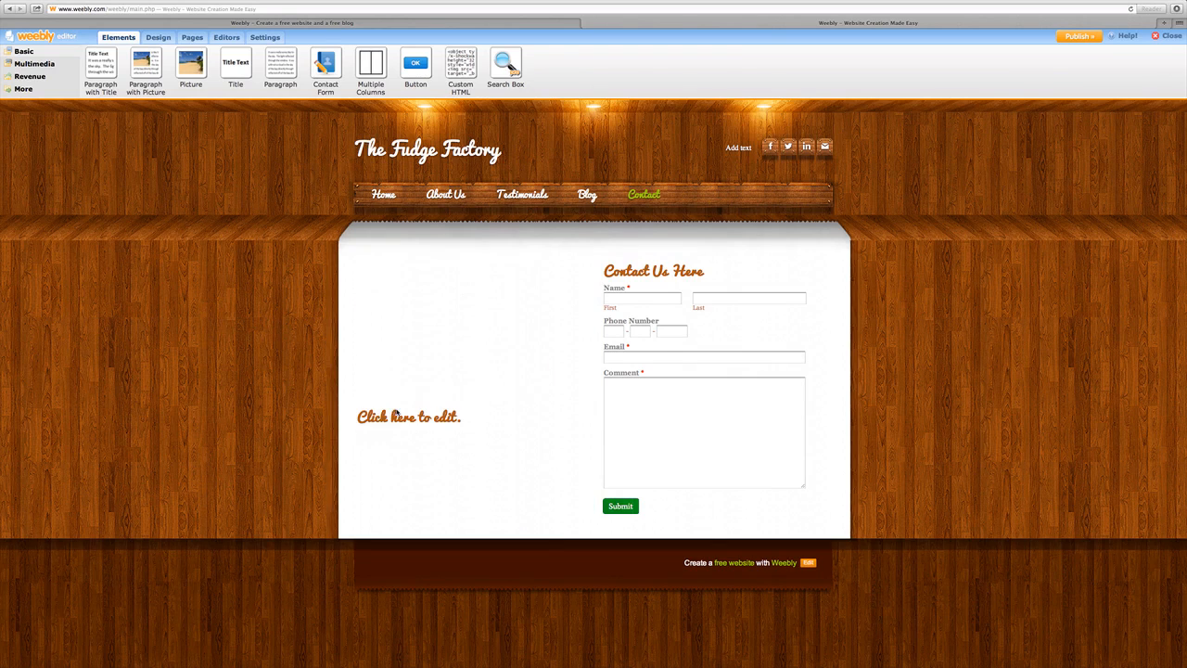
pyautogui.click(395, 418)
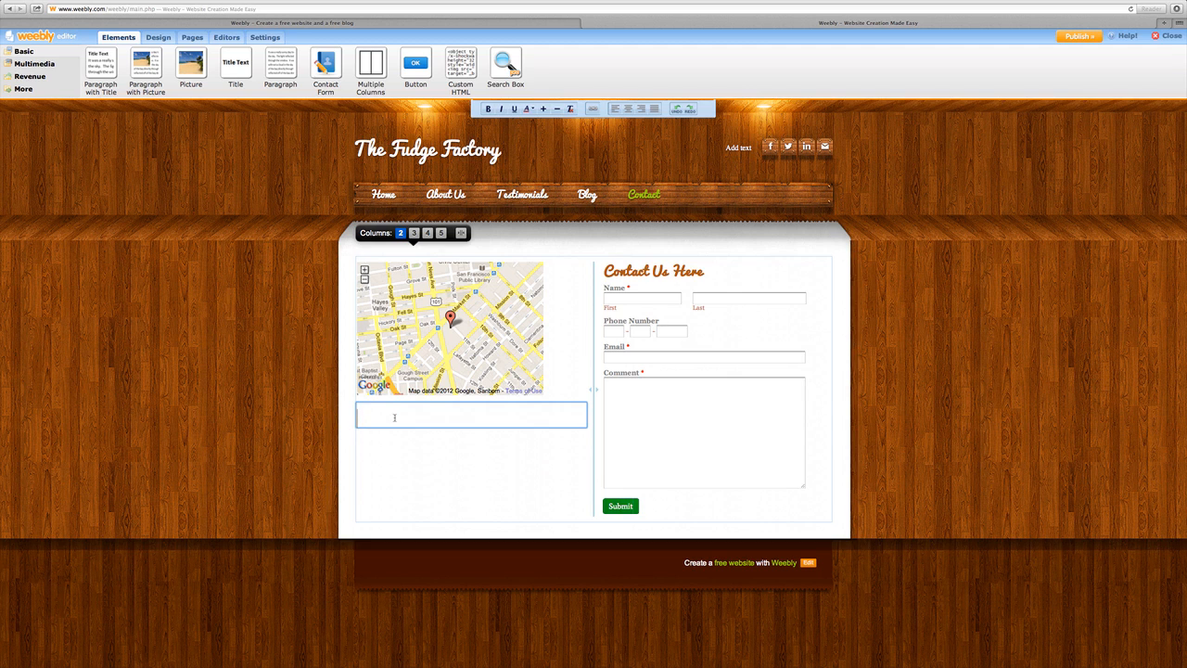
pyautogui.write('Phone: 555')
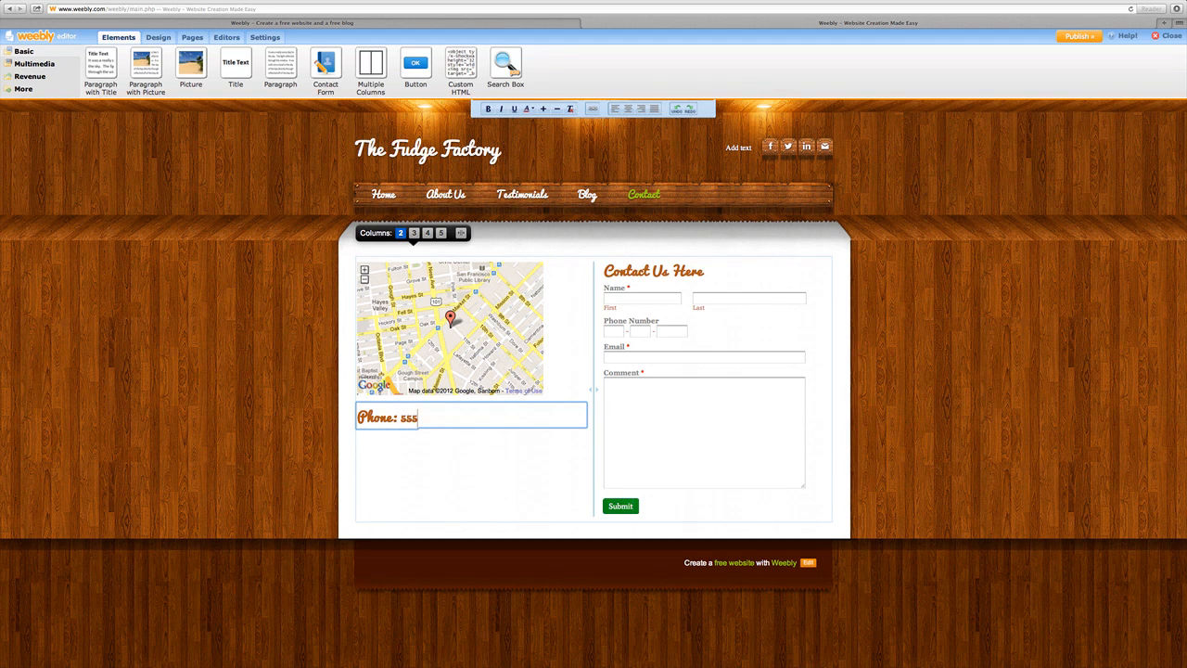
pyautogui.write('-555-1234')
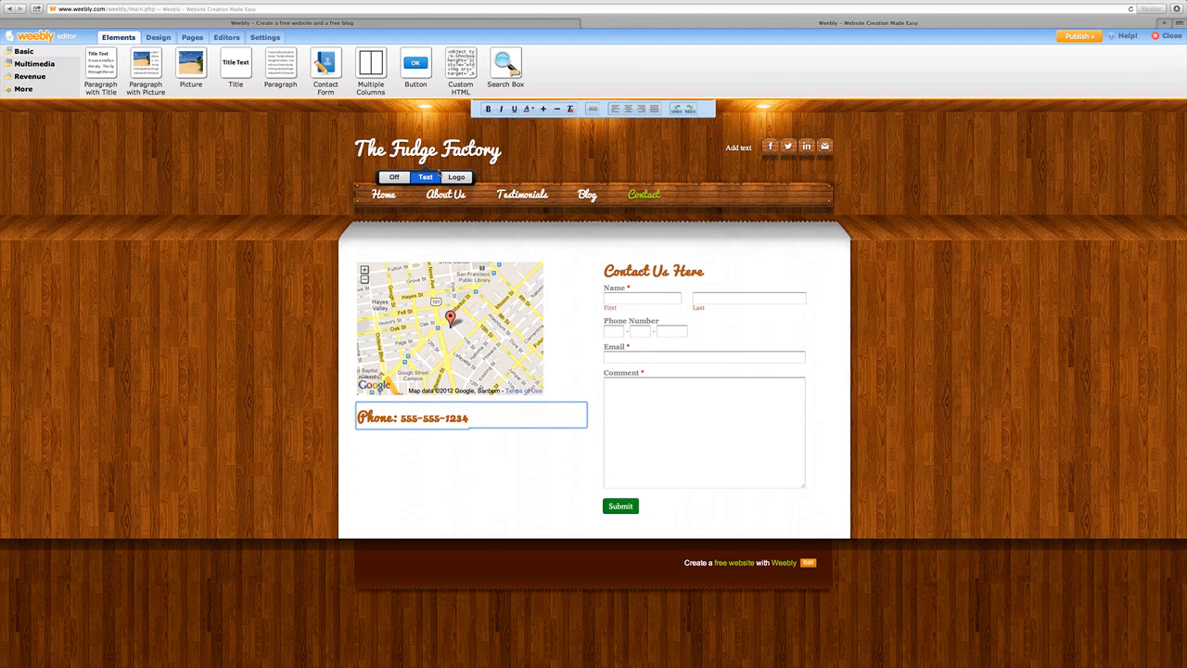
# Step: Start a new post on the Blog page titled "We have a new website!"
pyautogui.click(587, 198)
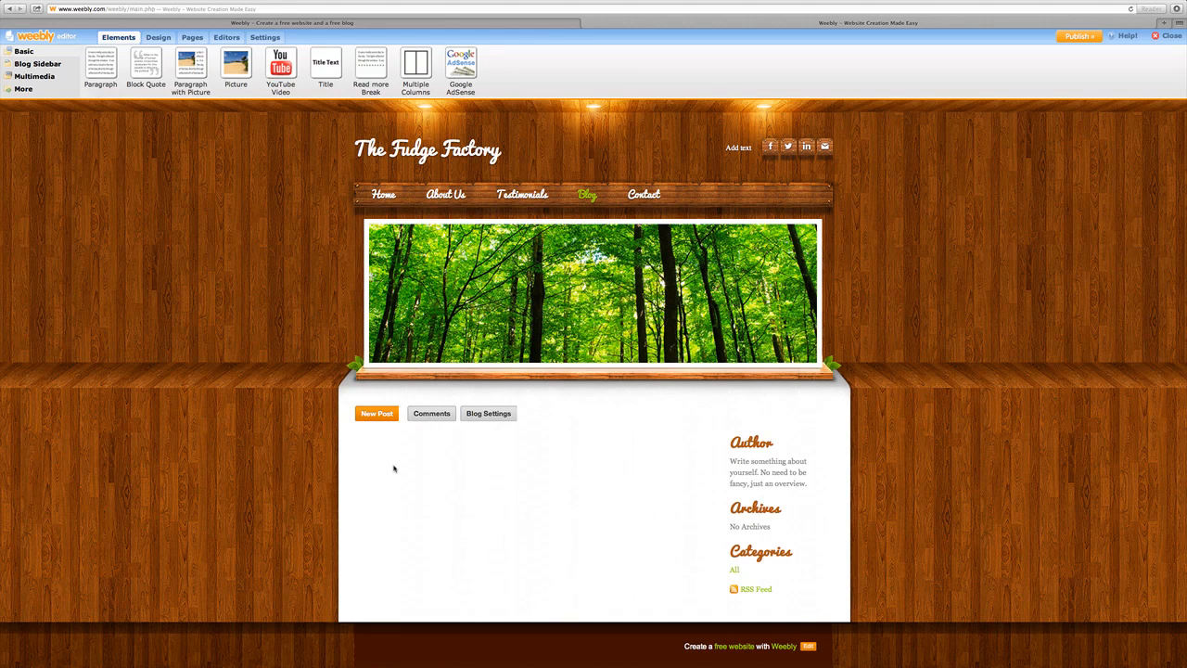
pyautogui.click(377, 417)
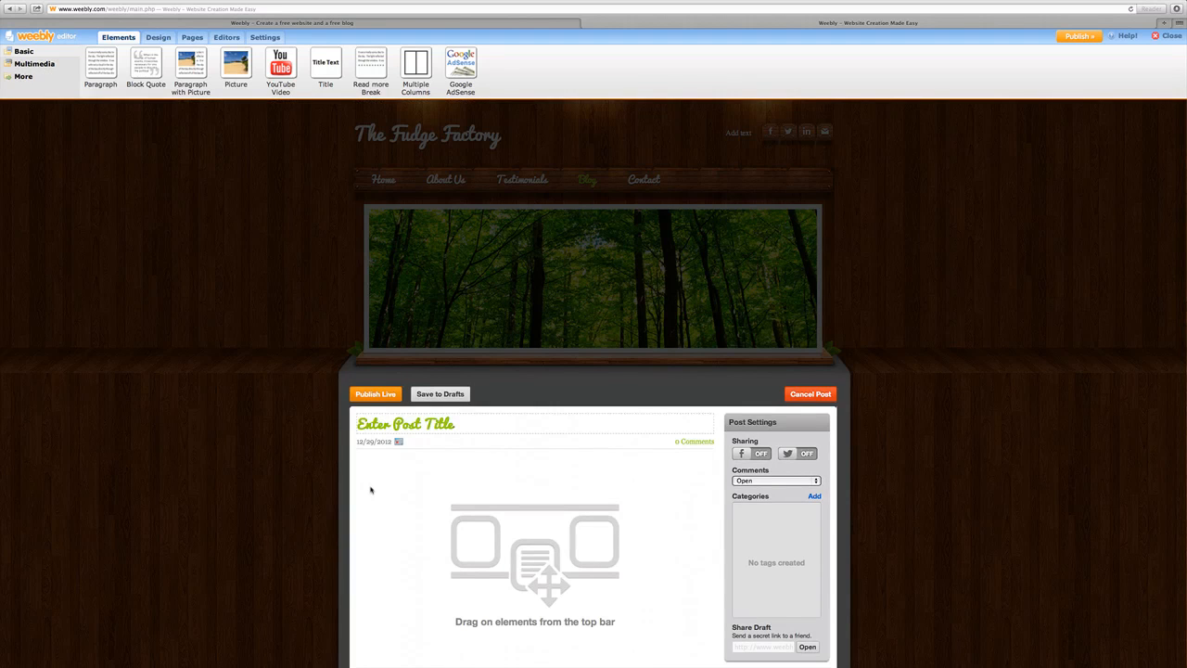
pyautogui.click(474, 426)
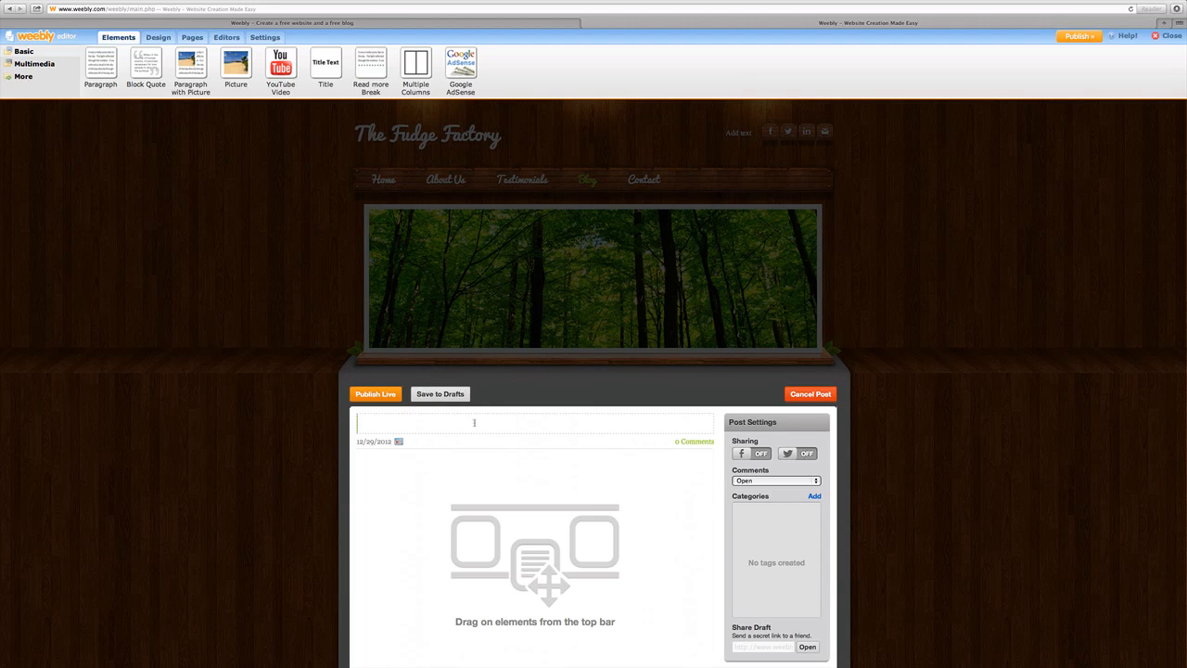
pyautogui.write('We have a new website!')
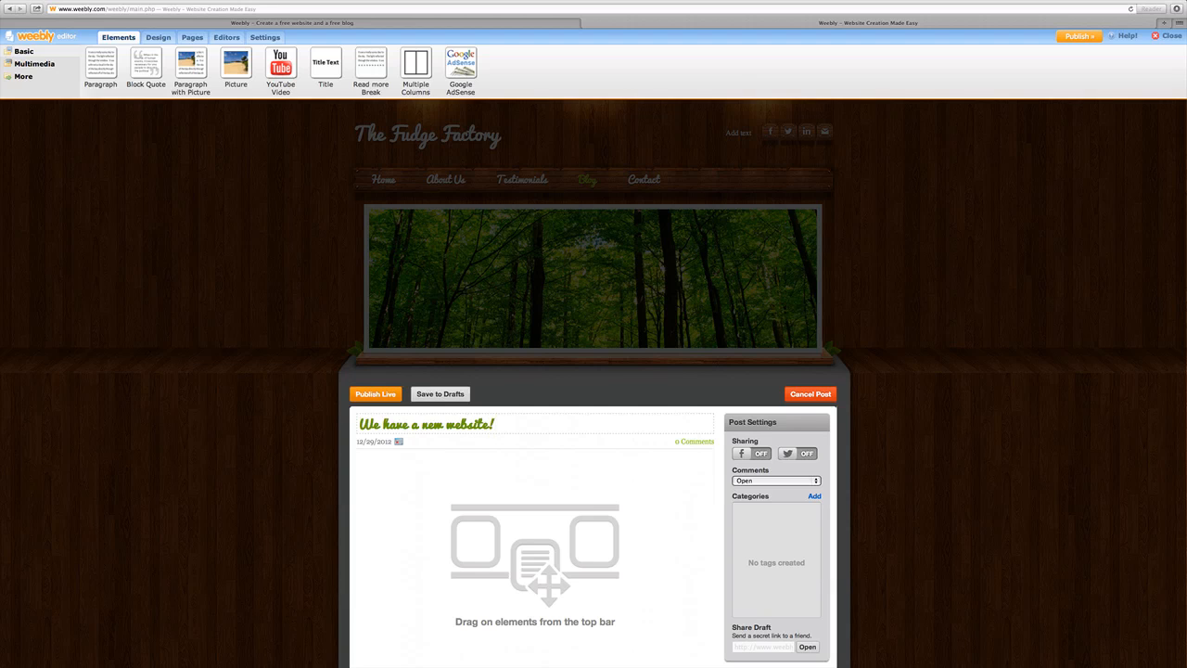
pyautogui.click(464, 451)
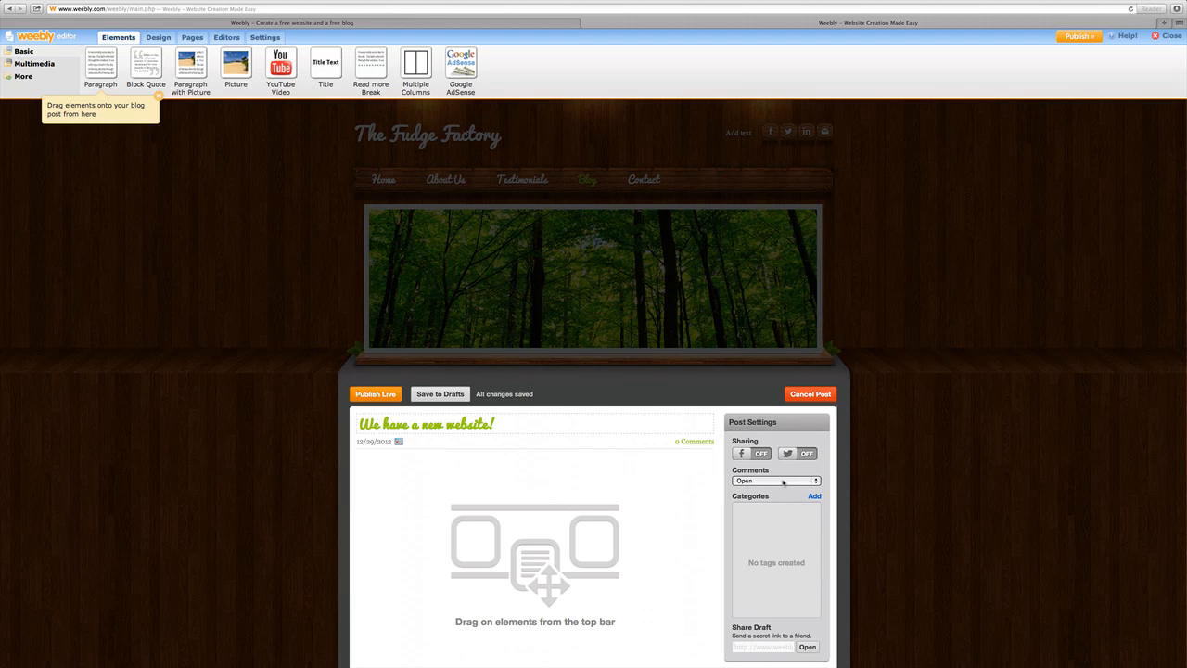
# Step: Check the blog post's comment options, keep comments Open, and discard the post
pyautogui.click(784, 482)
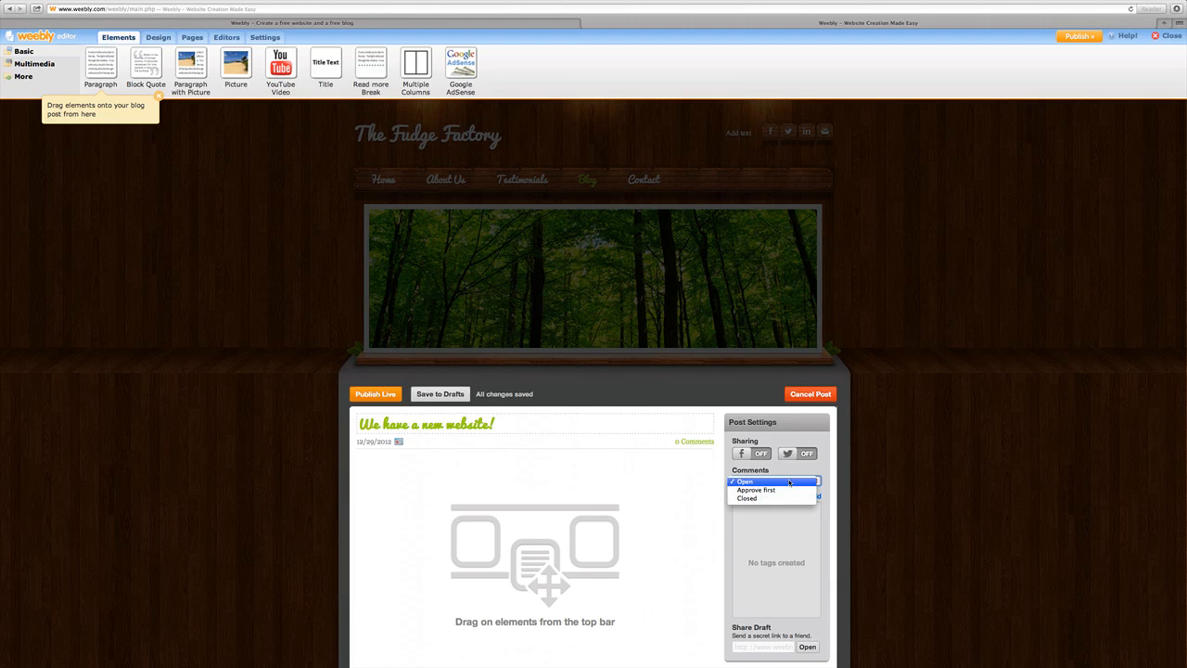
pyautogui.click(788, 482)
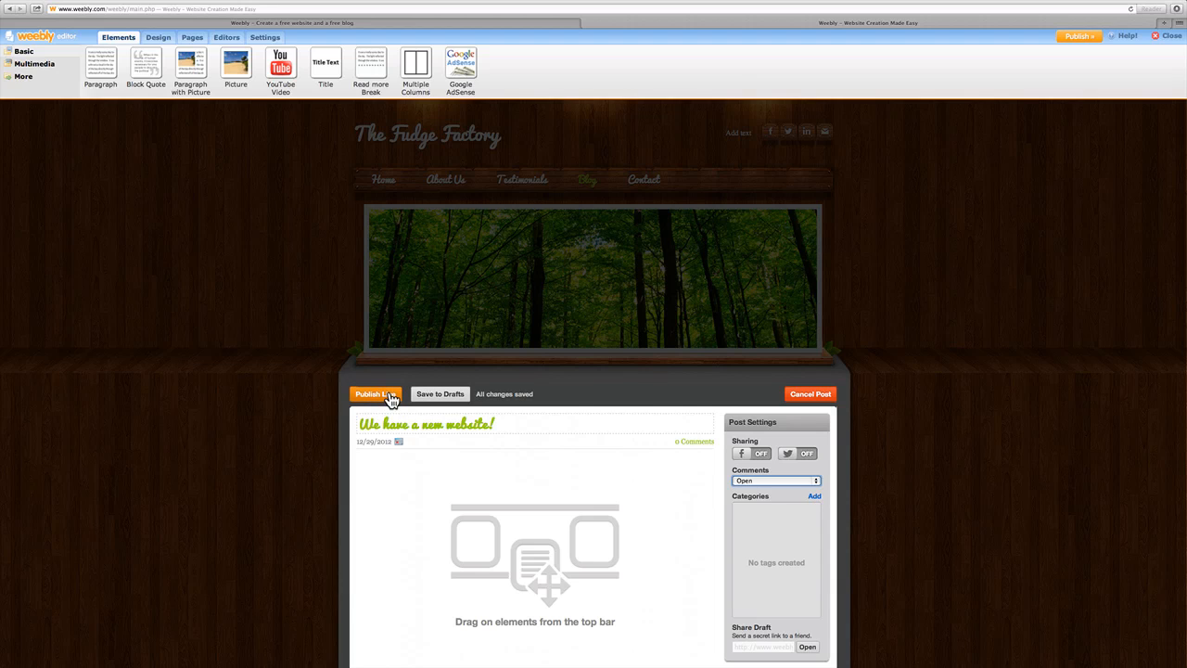
pyautogui.click(820, 395)
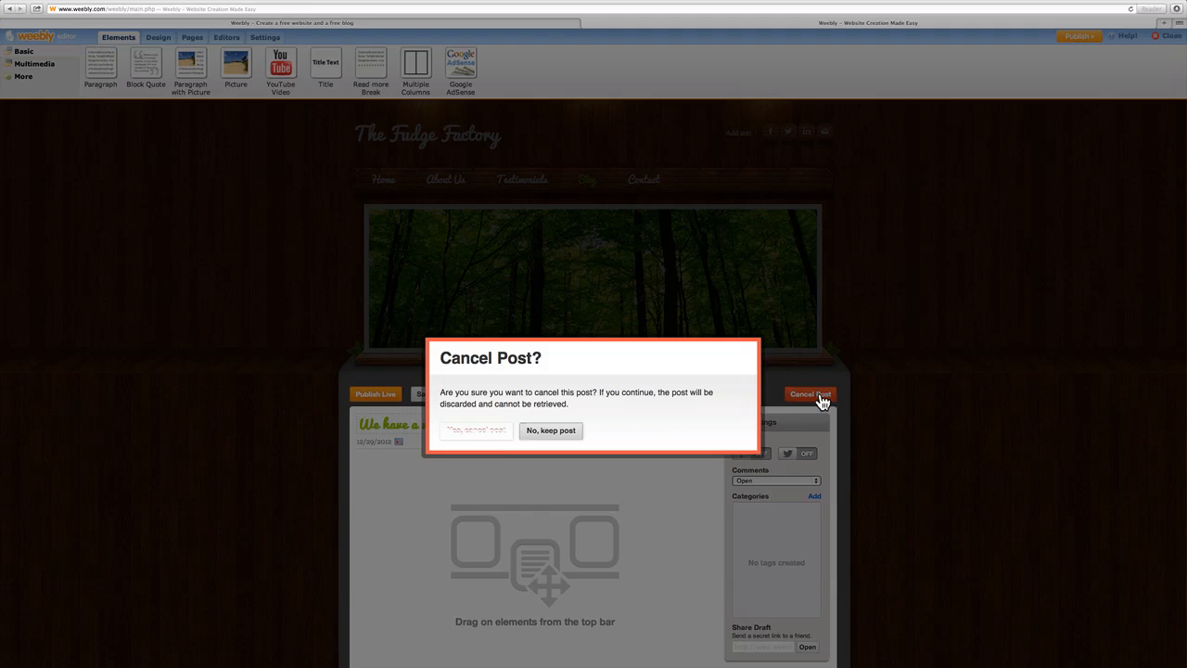
pyautogui.click(475, 431)
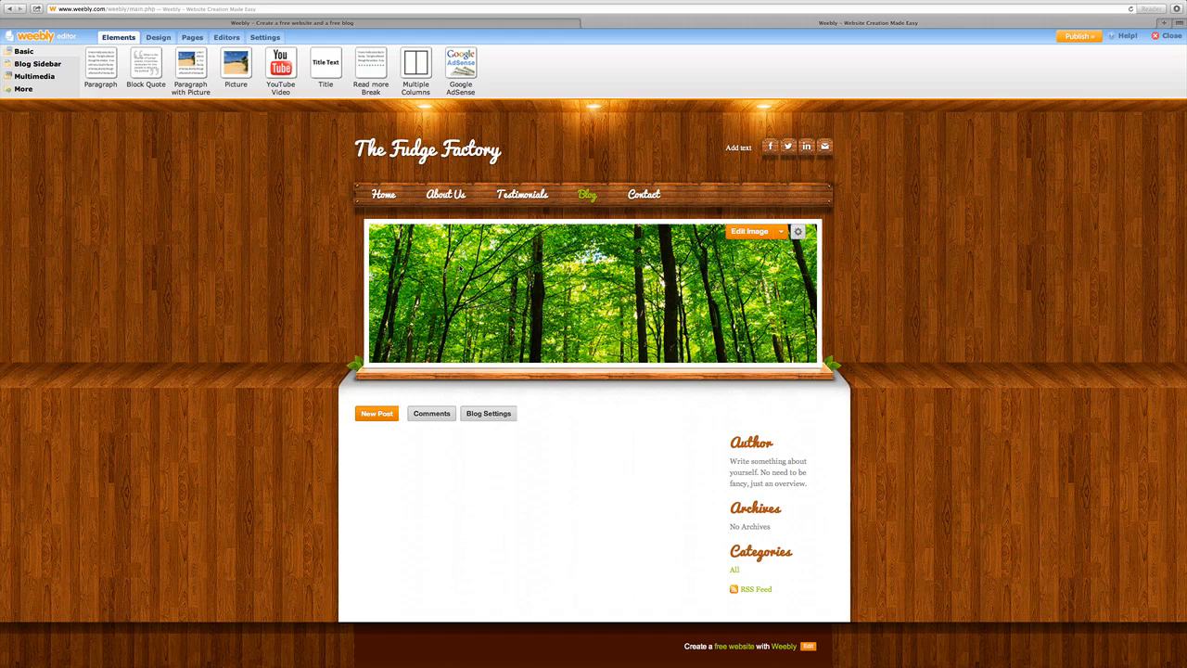
# Step: Open the Home page and add a button element to its empty content area
pyautogui.moveTo(442, 202)
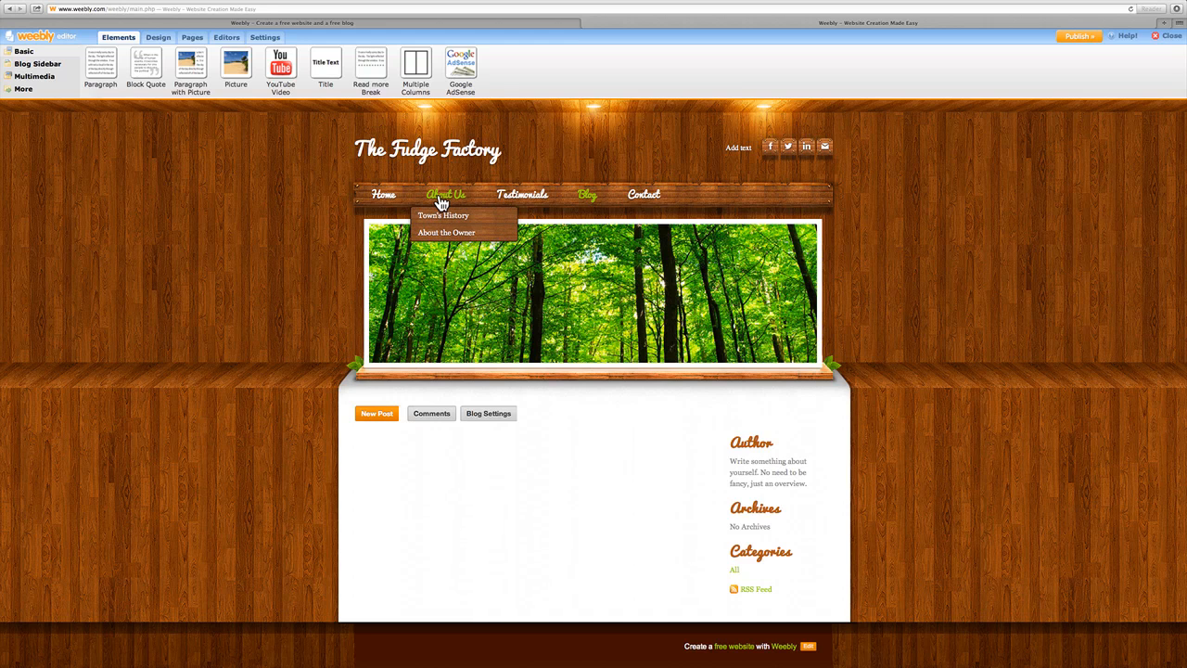
pyautogui.click(386, 198)
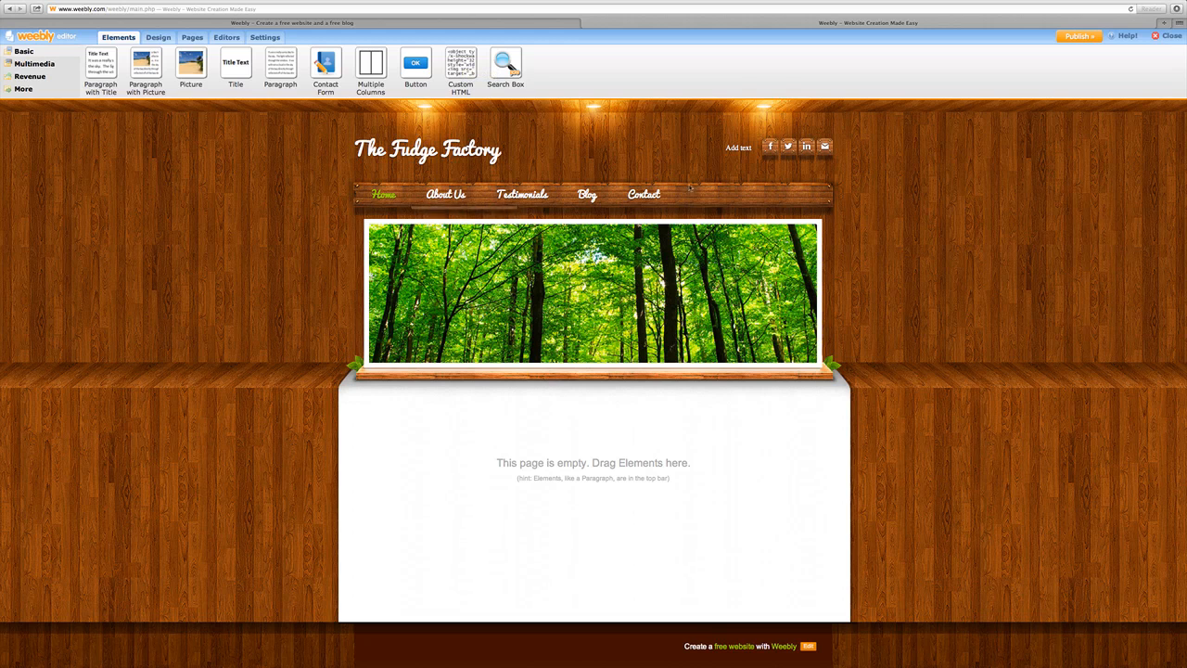
pyautogui.moveTo(454, 199)
pyautogui.moveTo(416, 63); pyautogui.dragTo(443, 424)
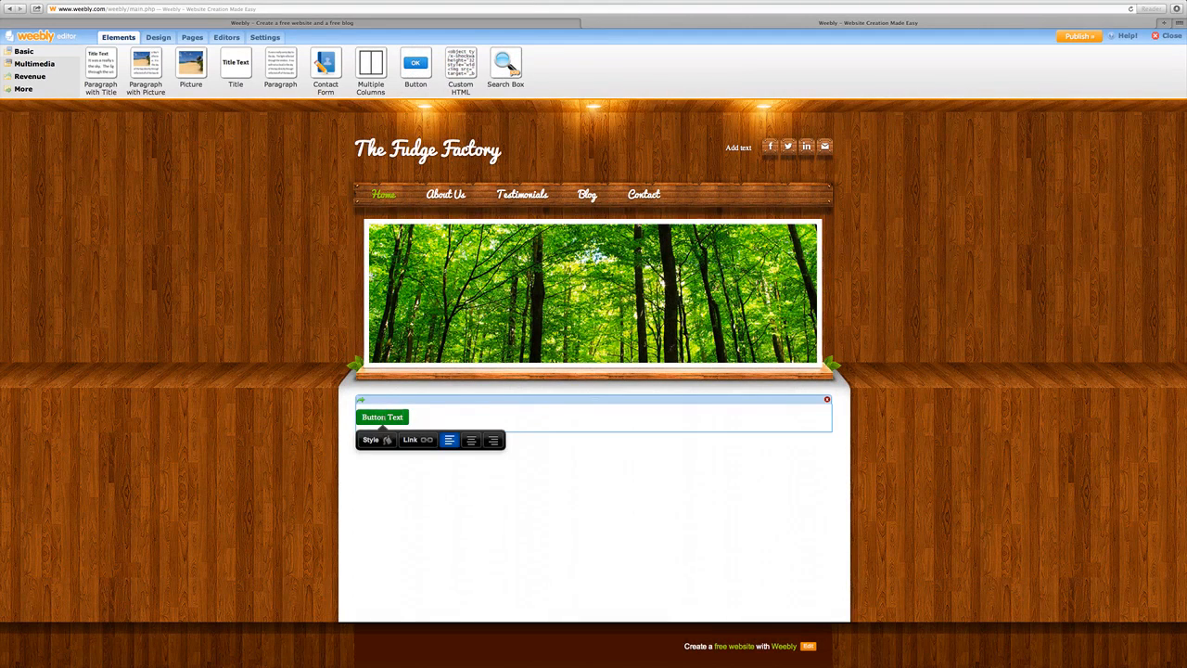
# Step: Try the large and small orange styles on the new button and apply the large green style
pyautogui.click(373, 439)
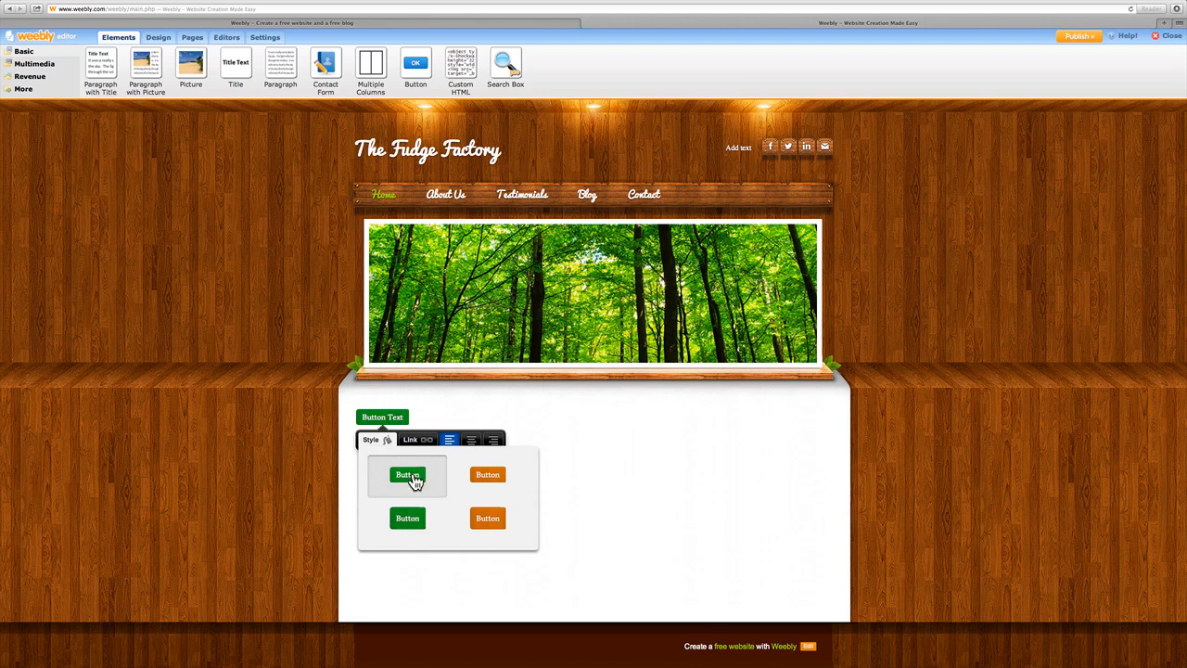
pyautogui.click(488, 523)
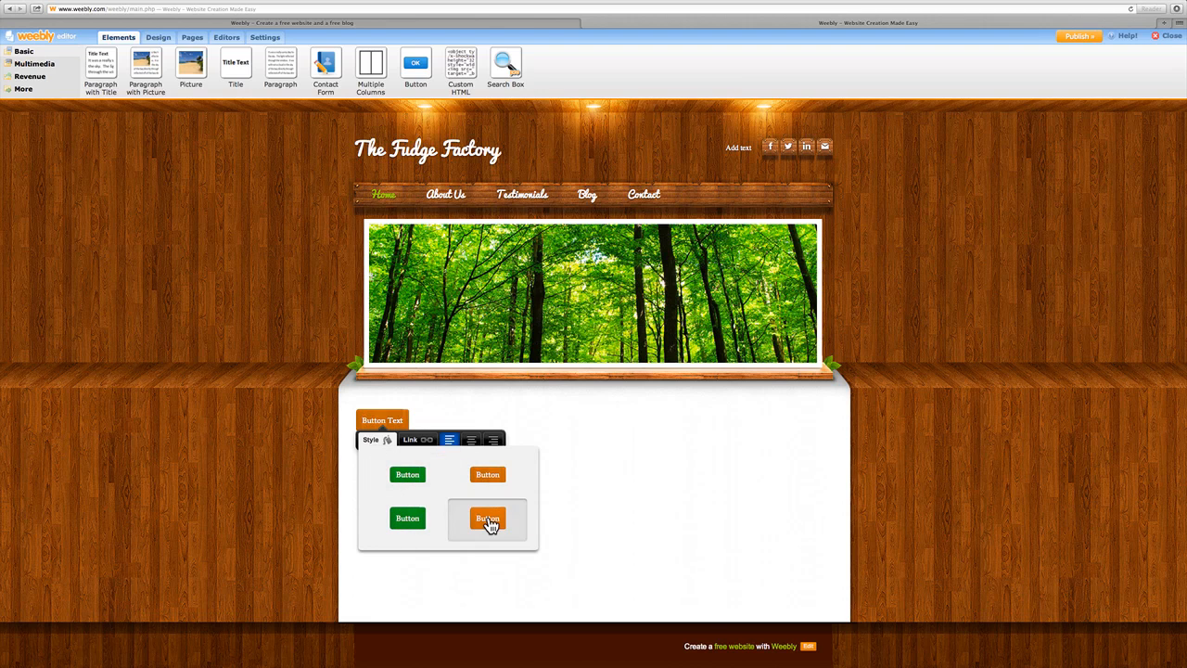
pyautogui.click(489, 477)
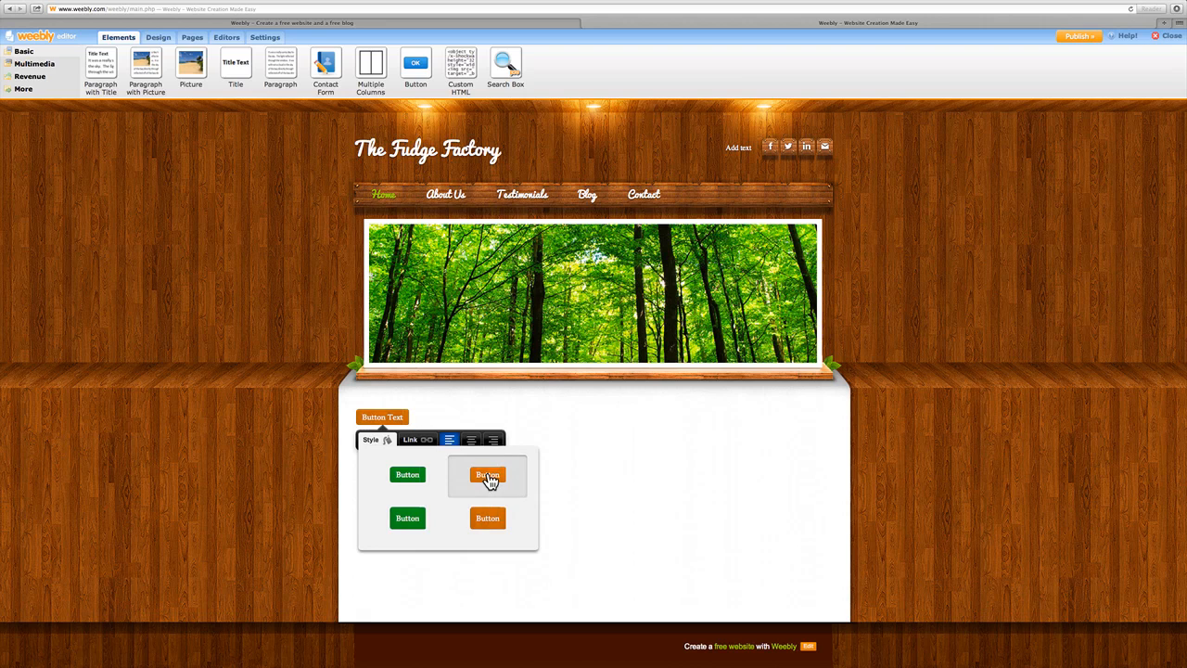
pyautogui.click(414, 517)
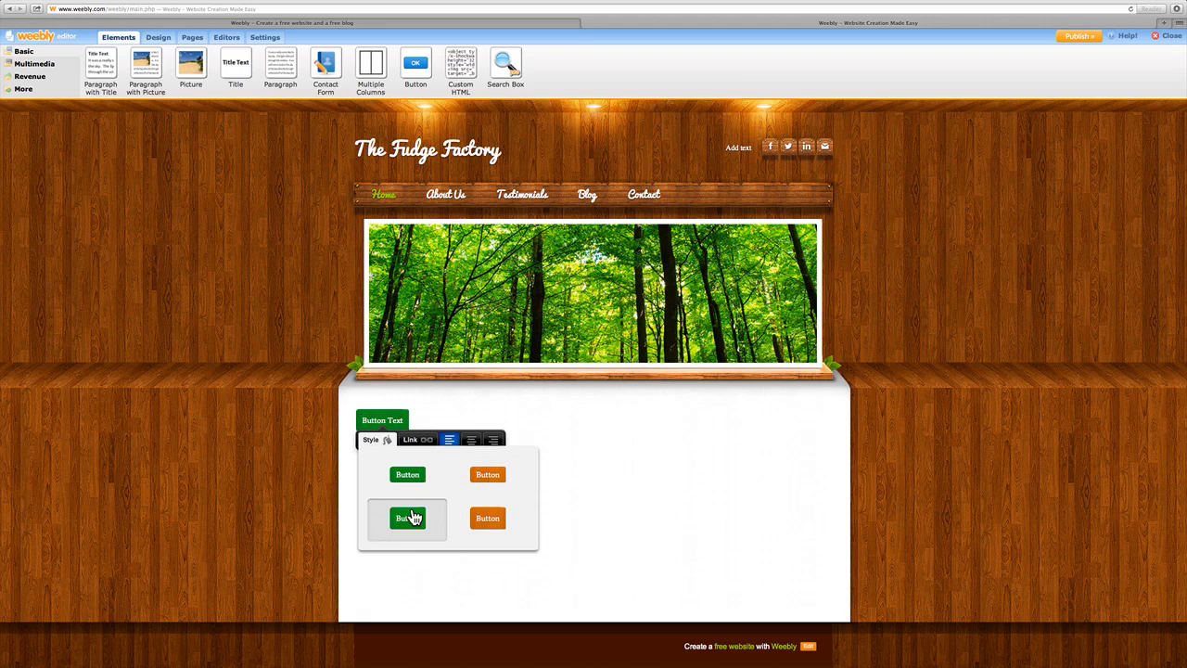
# Step: Try linking the green button to the About the Owner page, and close the link settings without saving
pyautogui.click(412, 440)
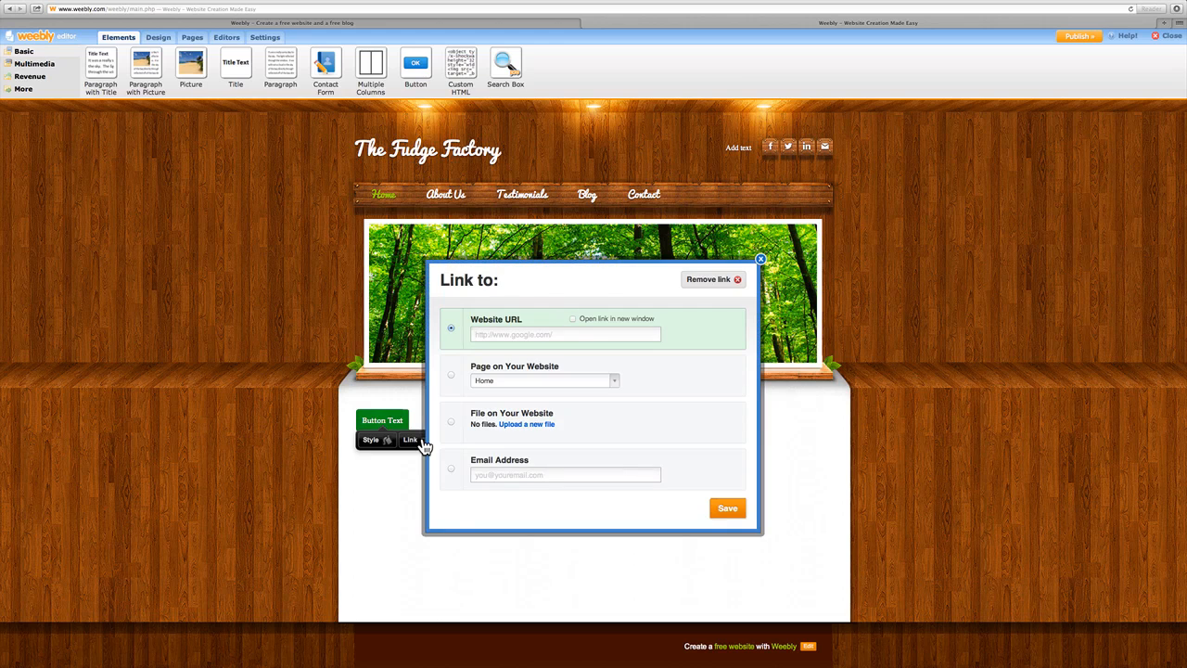
pyautogui.click(452, 375)
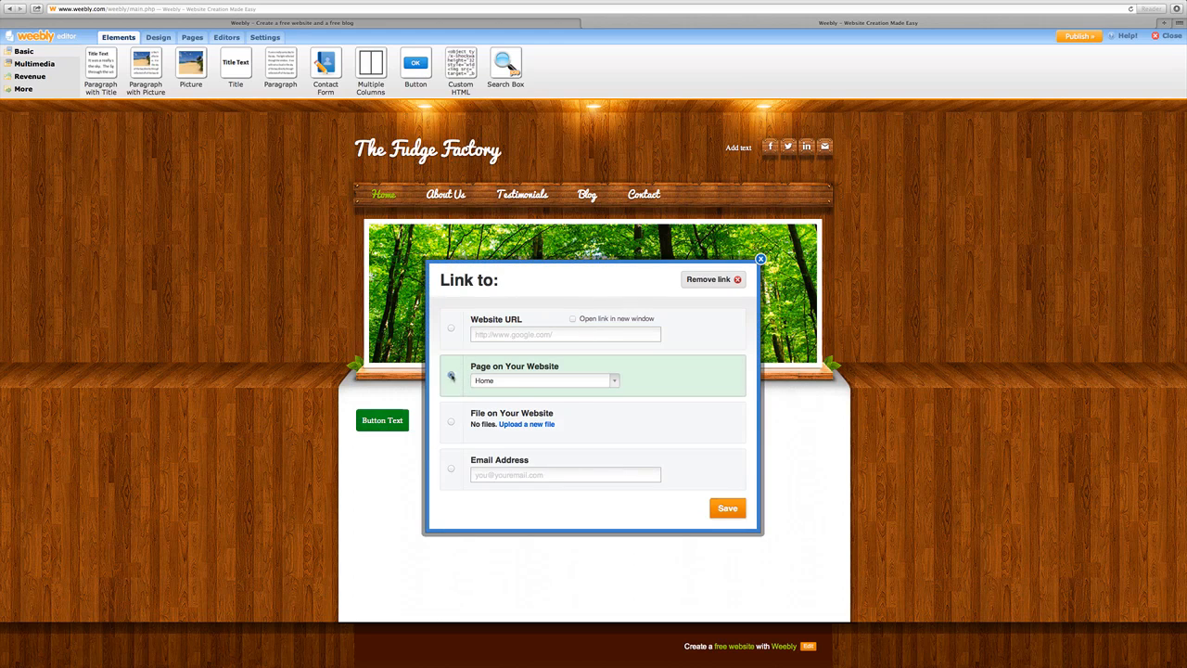
pyautogui.click(582, 383)
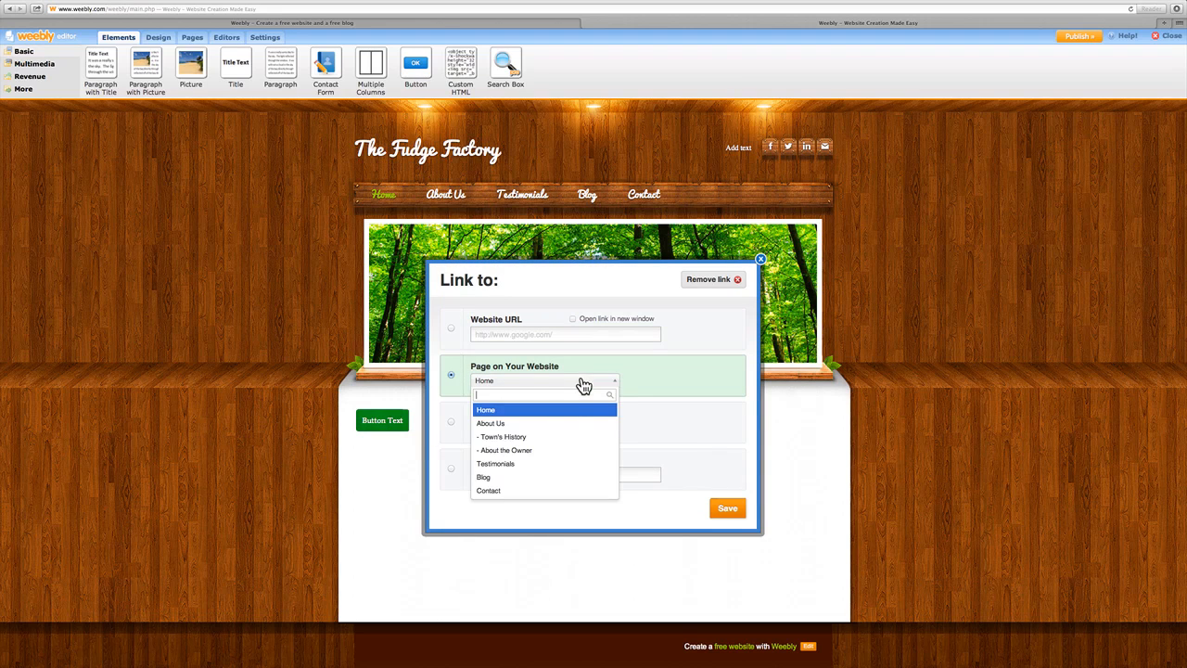
pyautogui.click(533, 452)
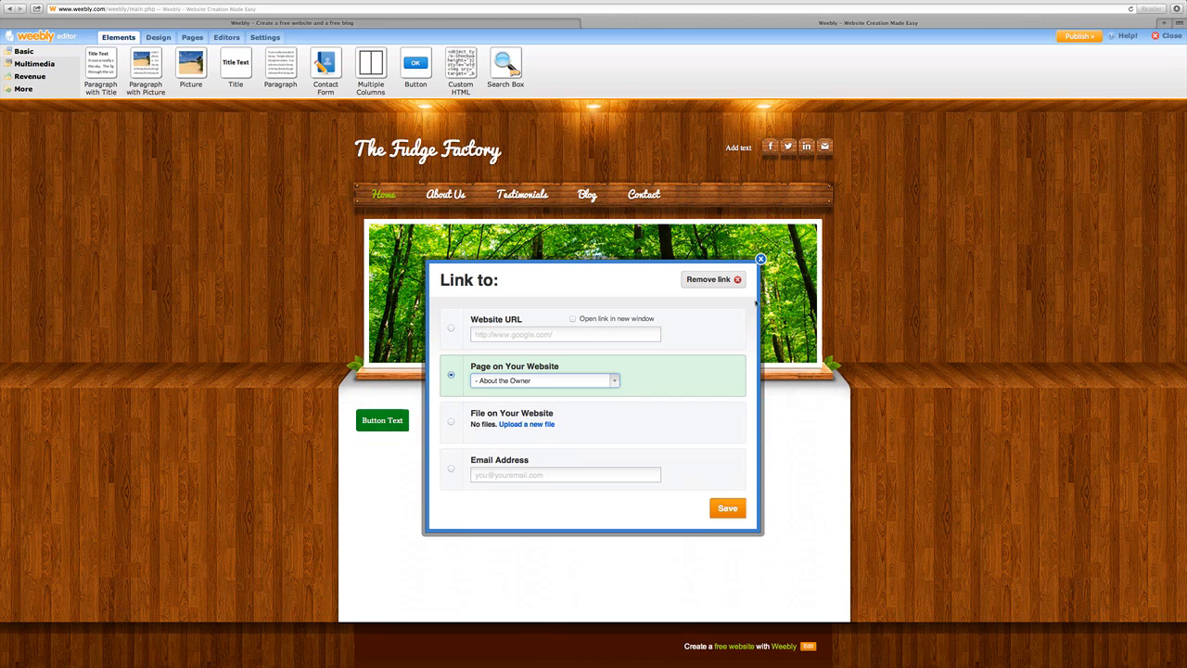
pyautogui.click(760, 259)
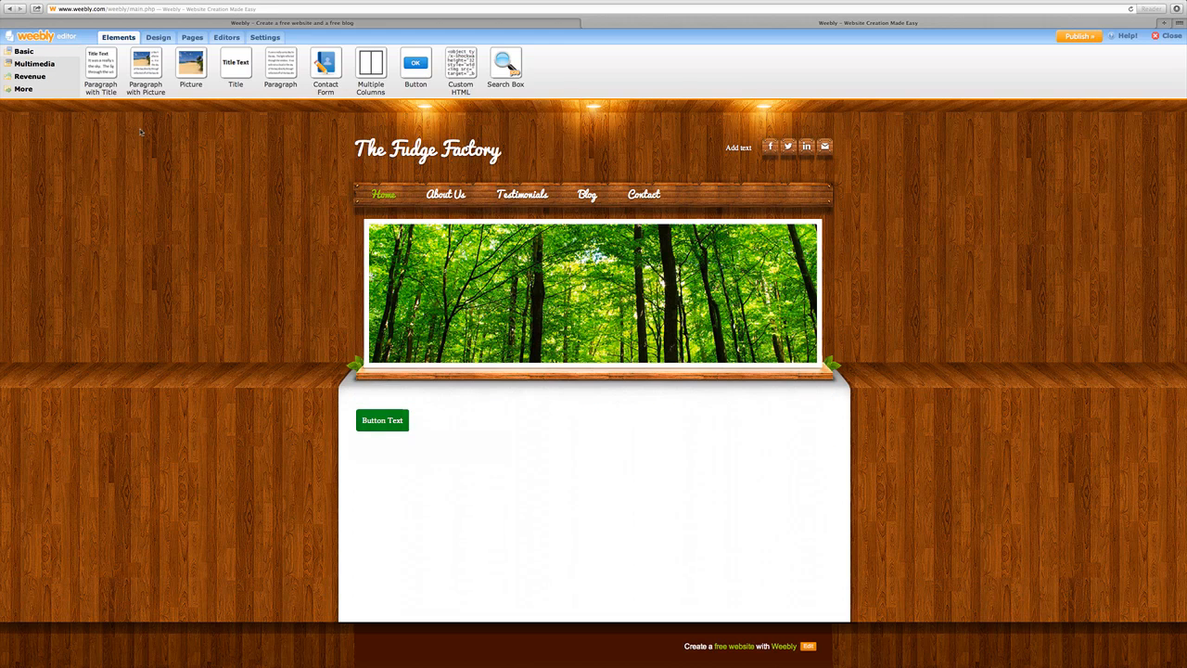
# Step: Try a Product Small element above the button, choose Google Checkout in the store setup, cancel the setup and delete the element
pyautogui.click(36, 65)
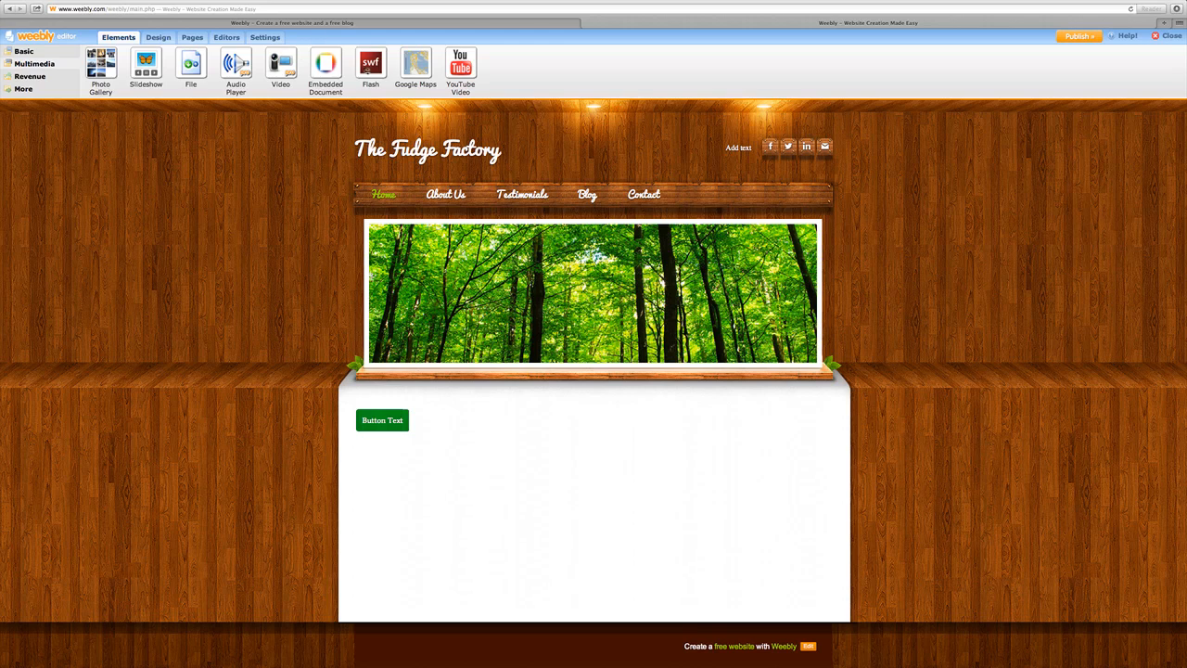
pyautogui.click(29, 77)
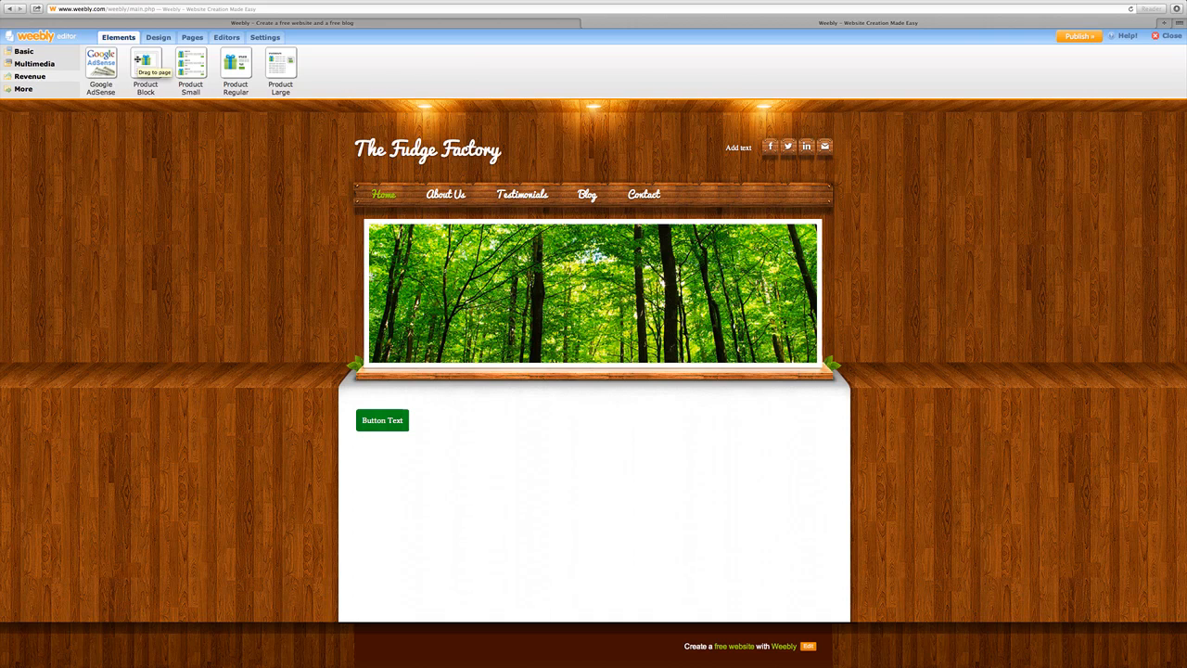
pyautogui.moveTo(193, 67); pyautogui.dragTo(405, 359)
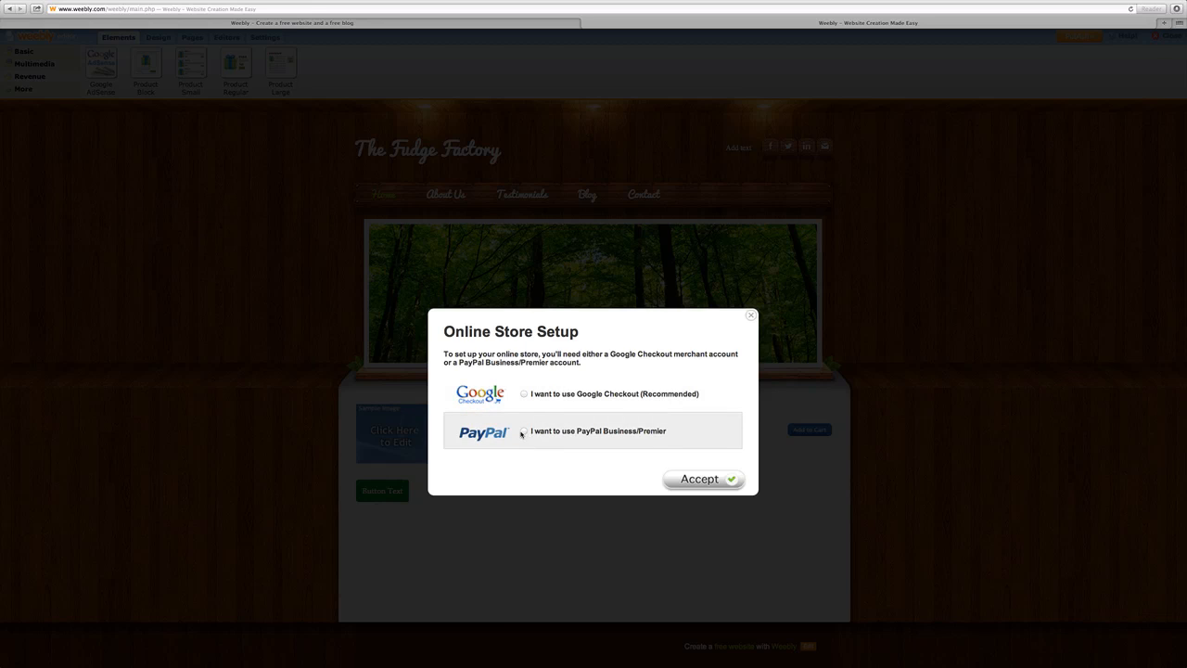
pyautogui.click(524, 395)
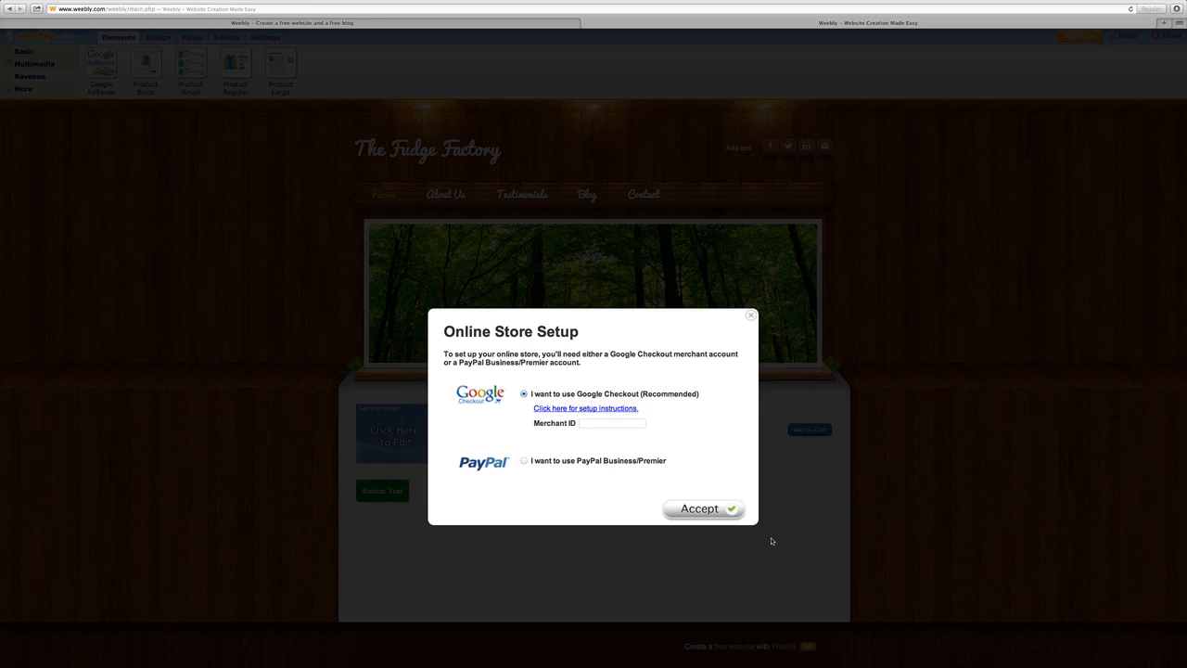
pyautogui.click(751, 317)
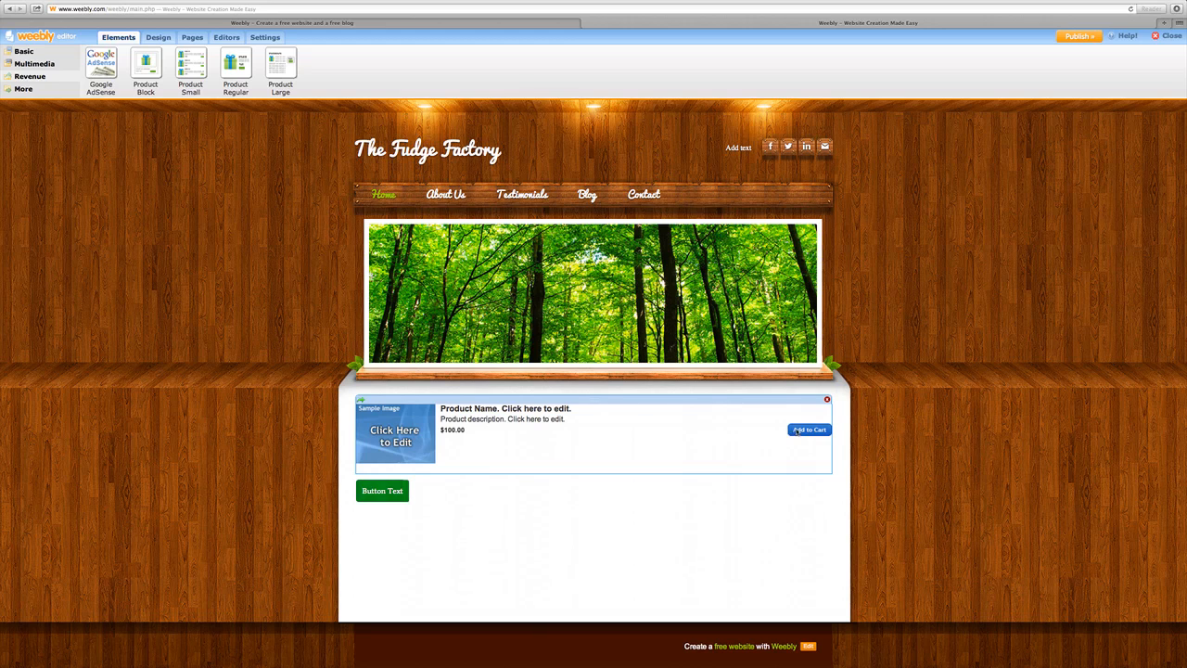
pyautogui.click(826, 399)
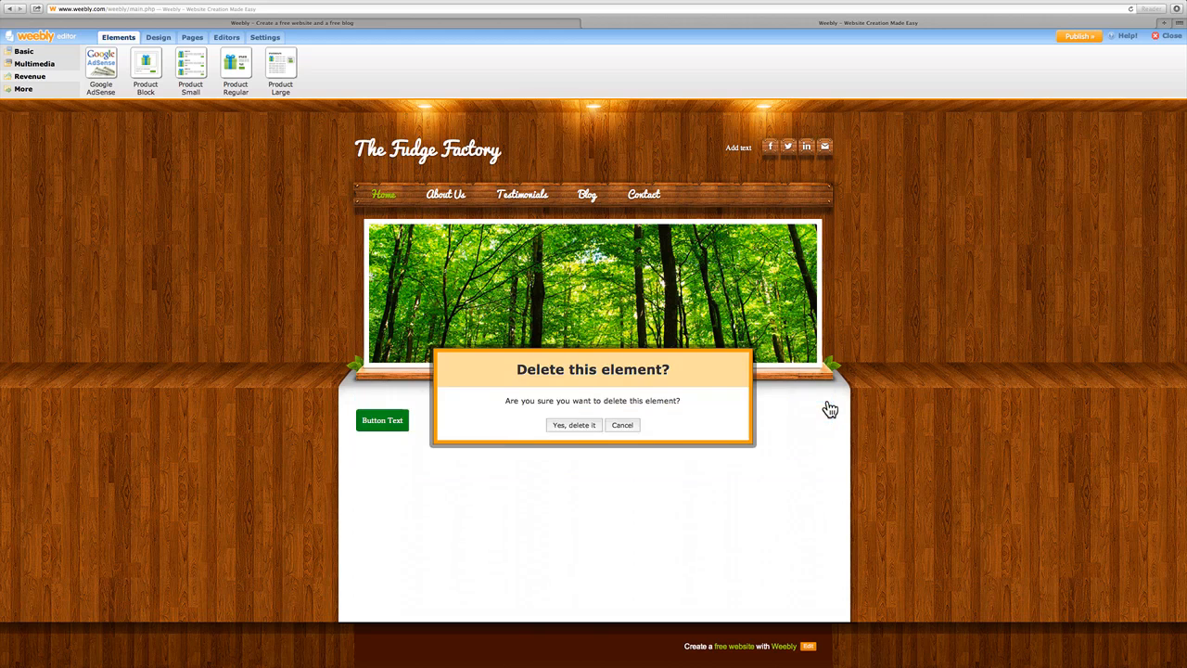
pyautogui.click(570, 429)
pyautogui.click(573, 425)
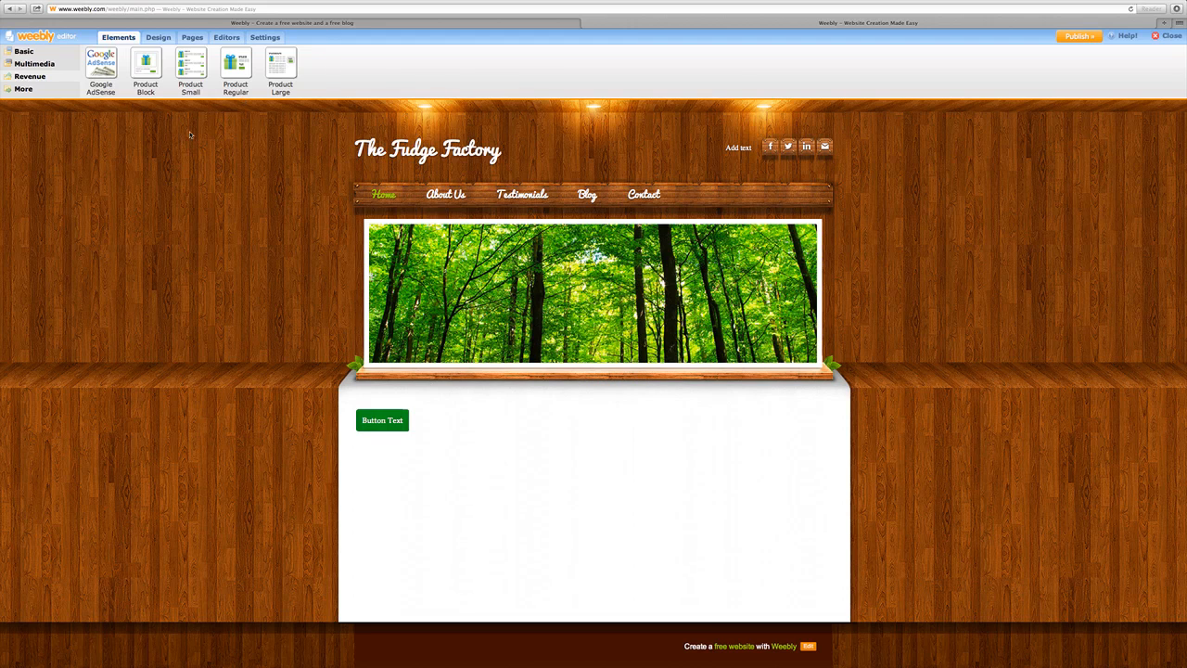
# Step: Try an Online Bookings element above the button on the Home page and delete it
pyautogui.click(22, 91)
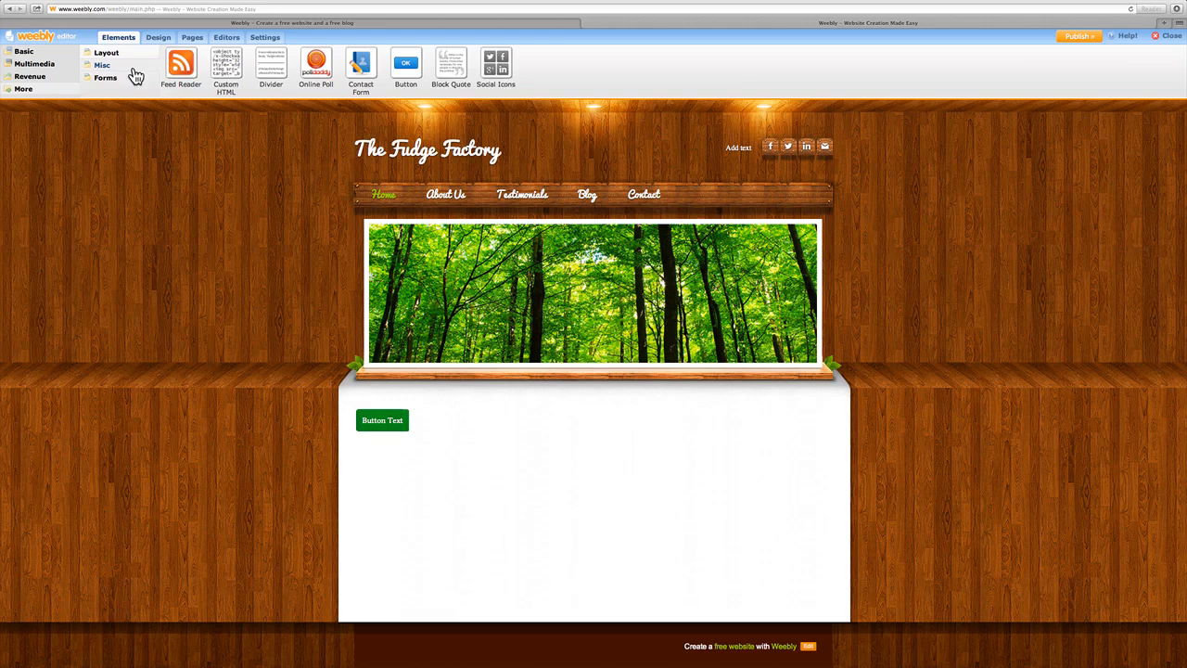
pyautogui.click(105, 67)
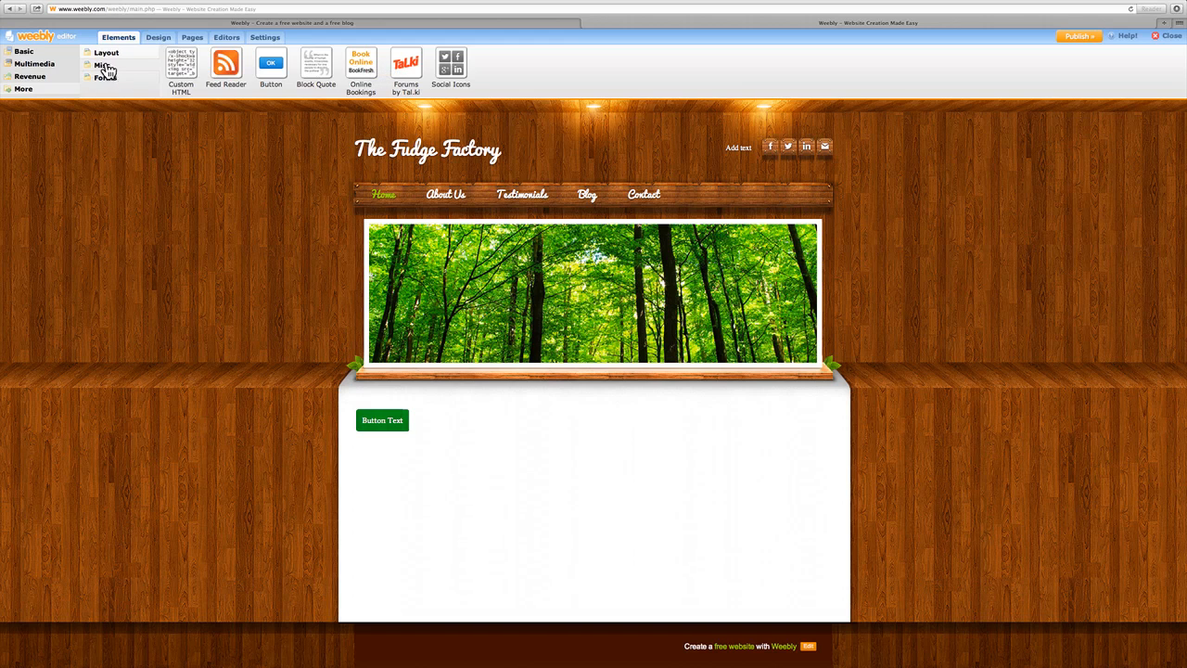
pyautogui.moveTo(360, 62); pyautogui.dragTo(463, 412)
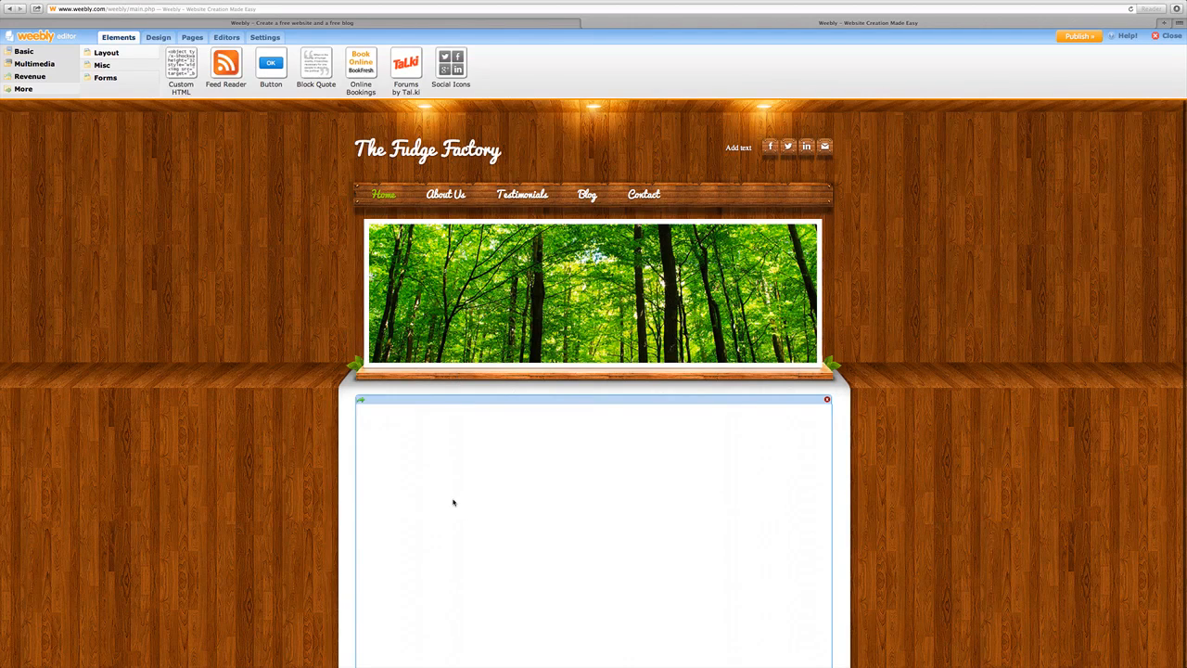
pyautogui.scroll(-2, 454, 502)
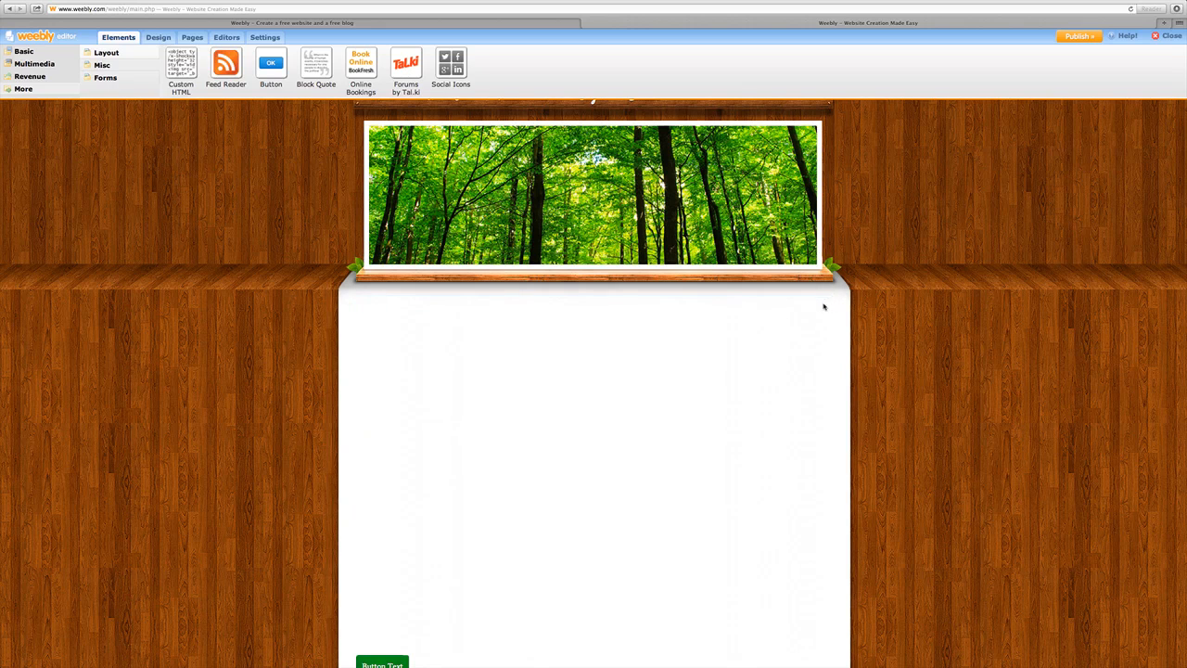
pyautogui.click(827, 302)
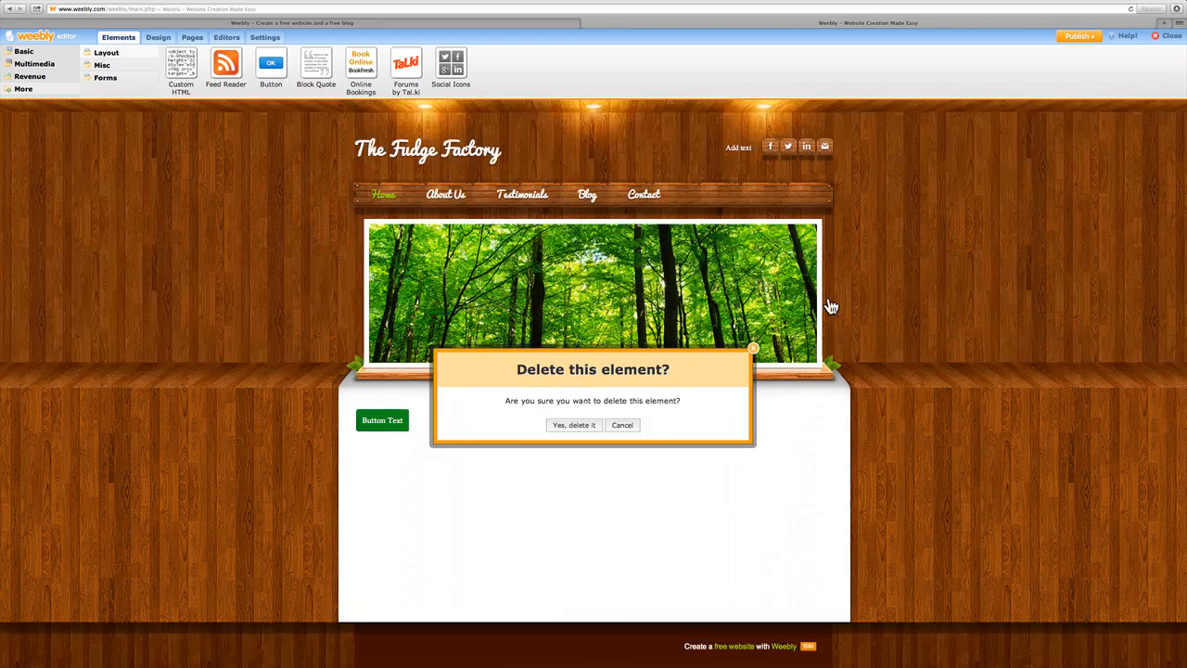
pyautogui.click(575, 424)
# Step: Try a Survey form below the button, look through its questions, and delete it
pyautogui.click(105, 78)
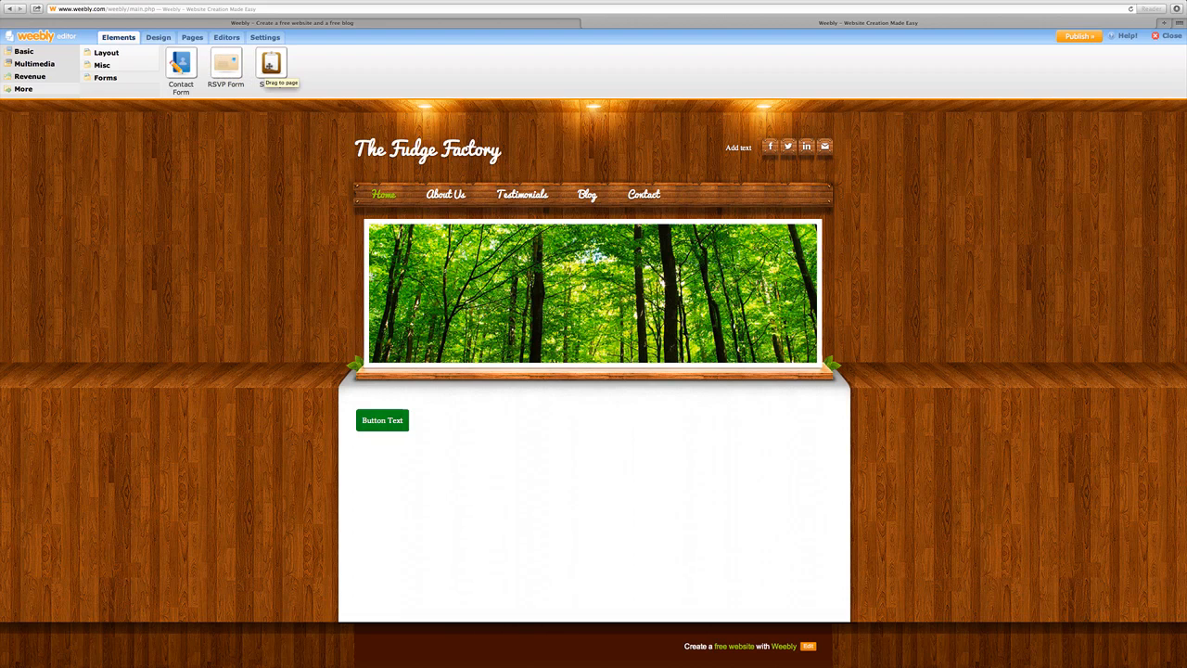
pyautogui.moveTo(270, 67); pyautogui.dragTo(454, 477)
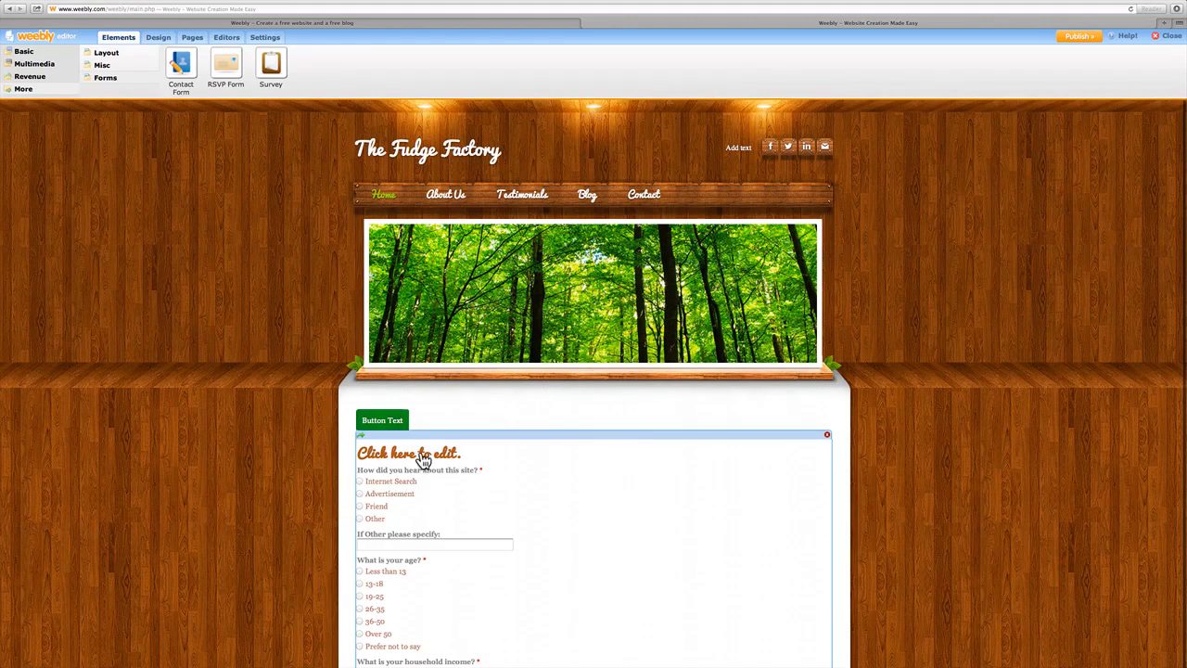
pyautogui.scroll(-2, 436, 533)
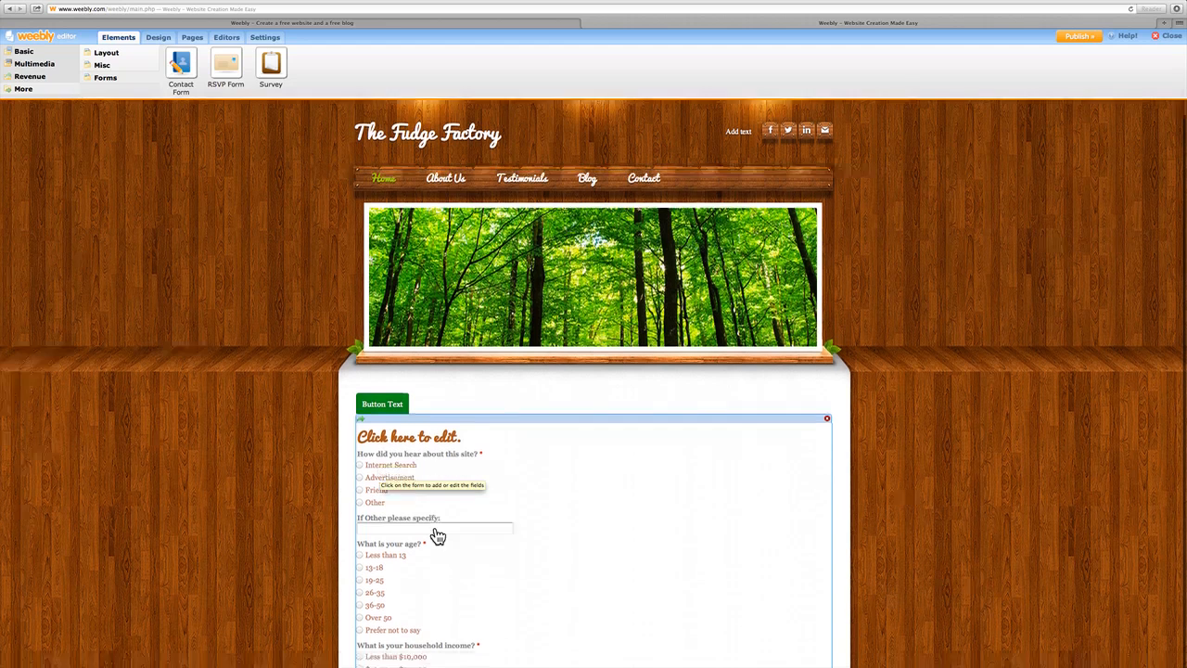
pyautogui.scroll(-3, 436, 534)
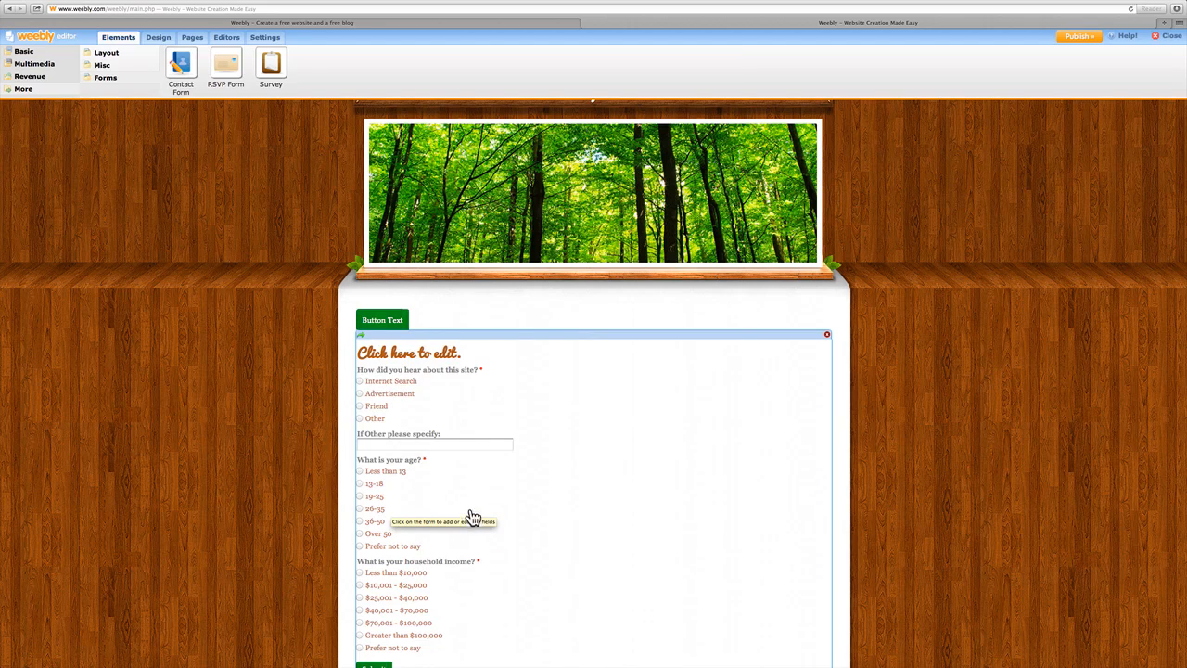
pyautogui.click(827, 336)
pyautogui.click(571, 425)
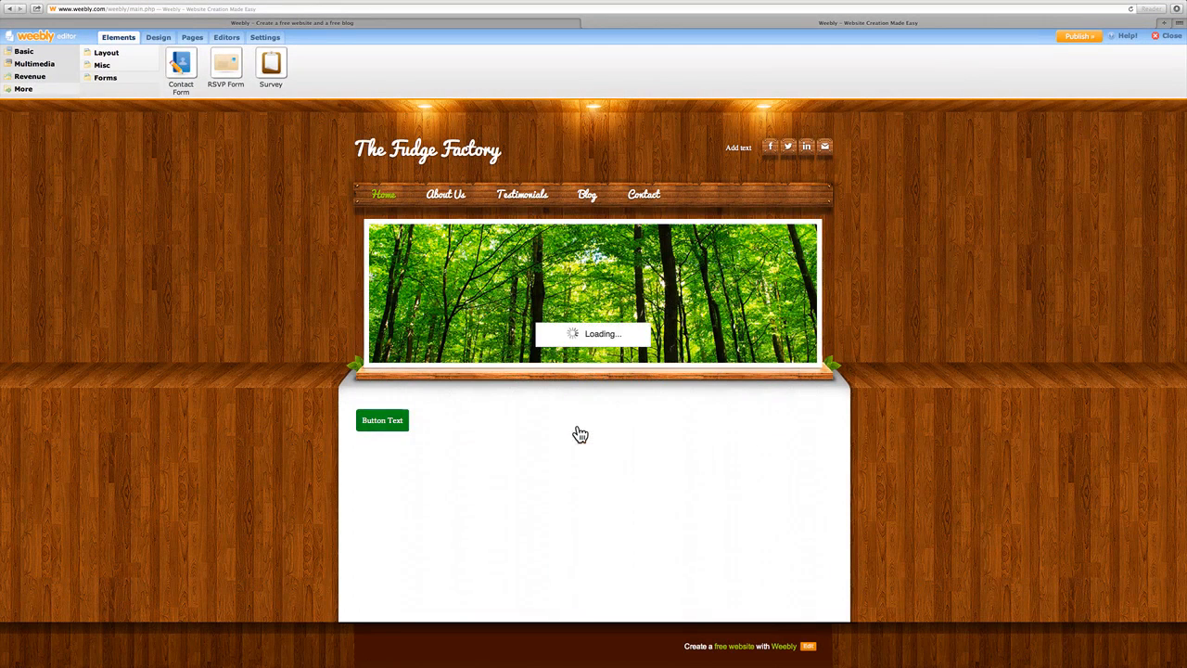
pyautogui.click(157, 41)
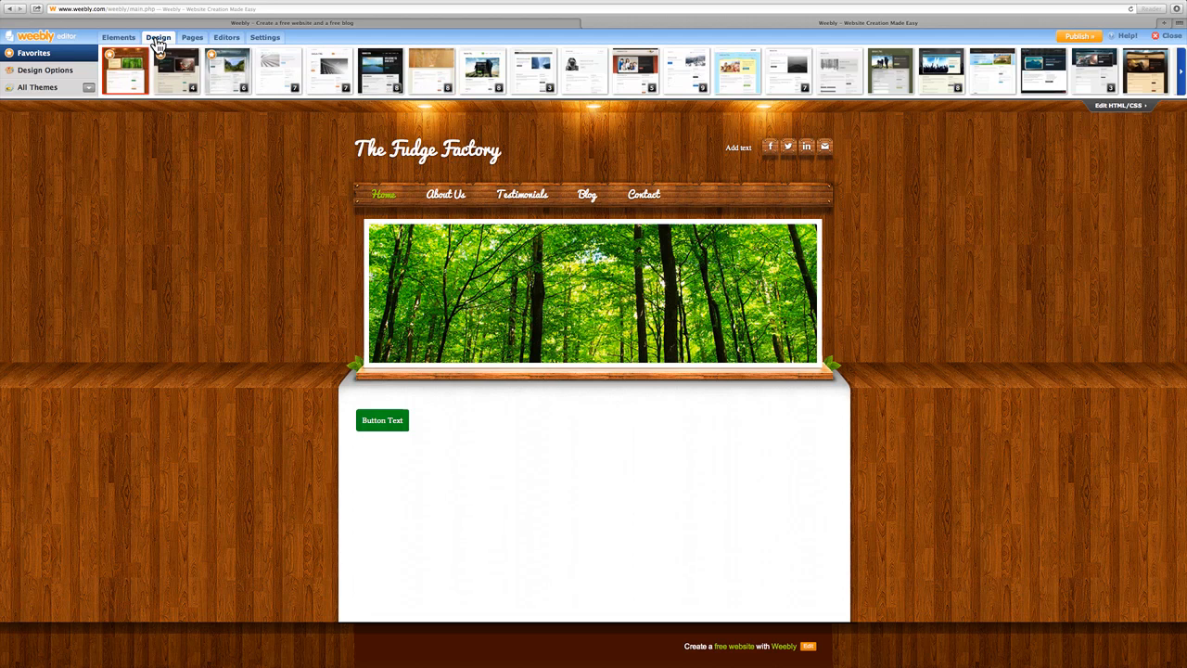
pyautogui.click(118, 39)
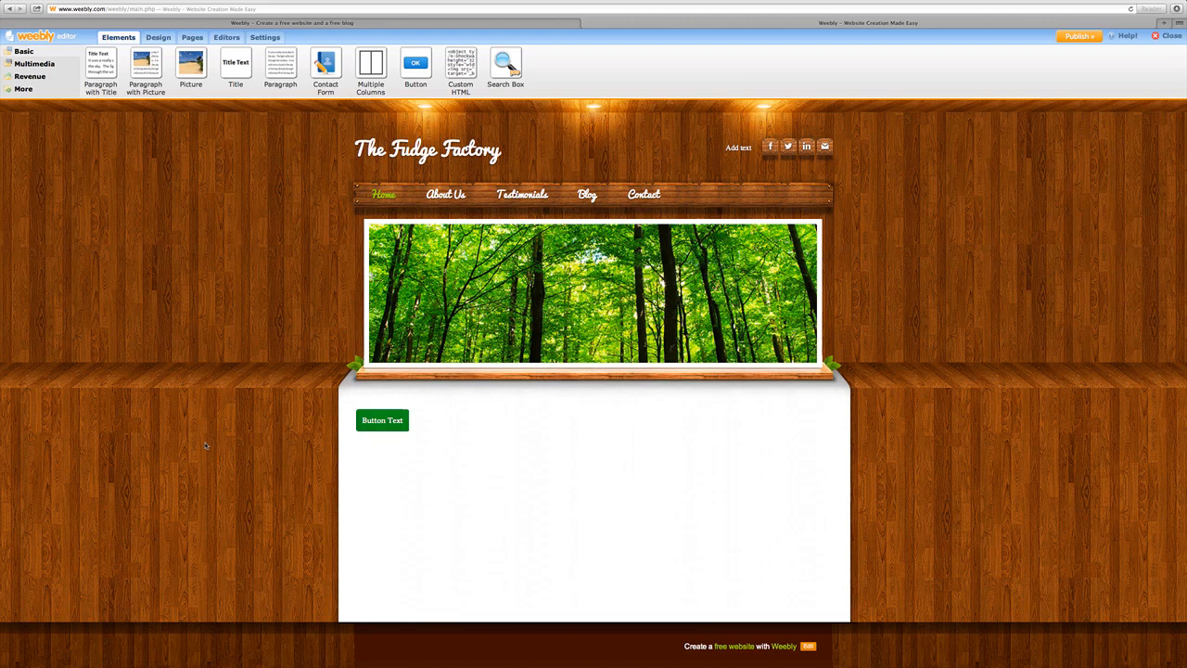
# Step: Open thelogocompany.net in a new browser tab
pyautogui.press('super+t')
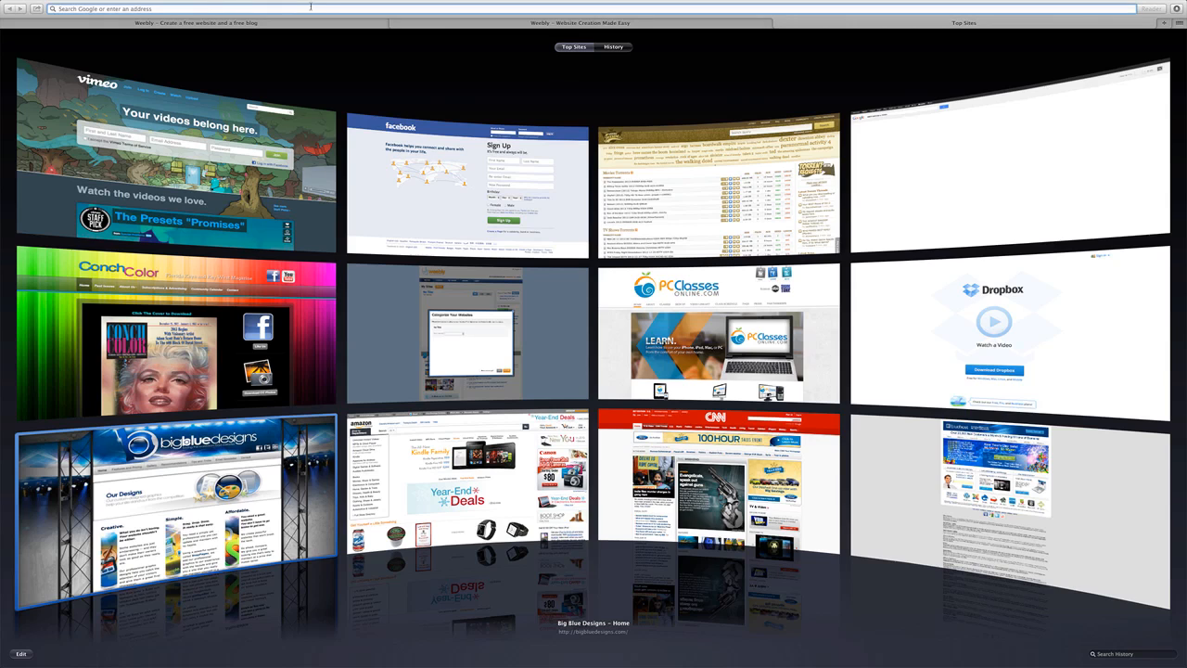
pyautogui.write('thelogocompa')
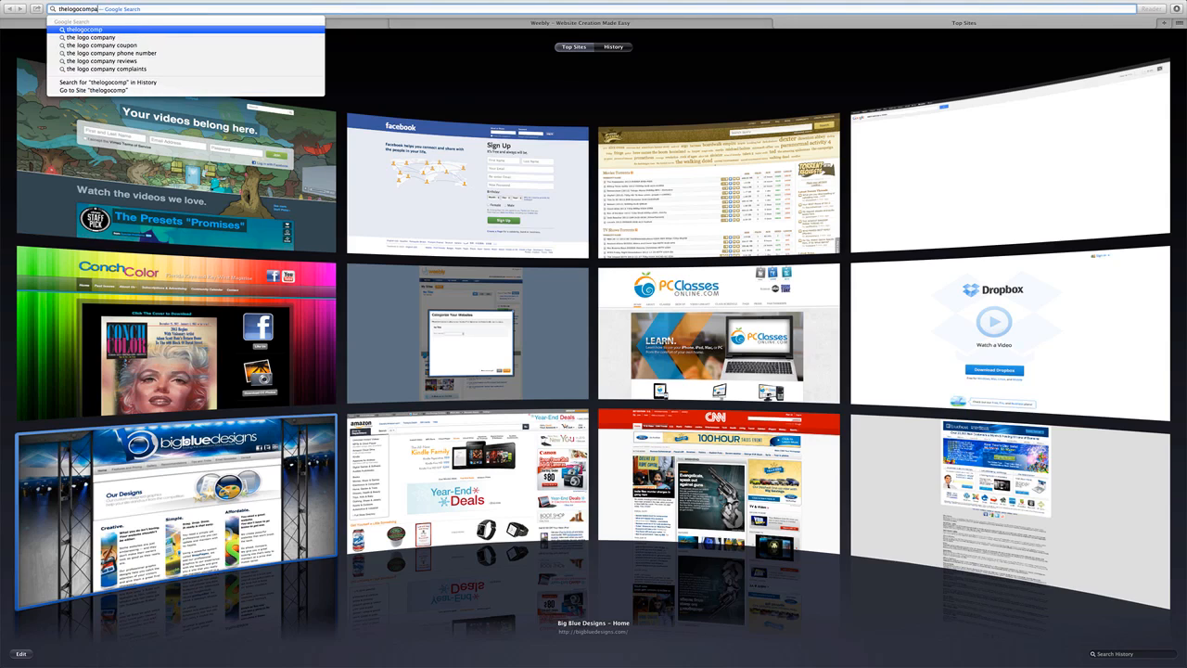
pyautogui.write('ny.net')
pyautogui.press('Return')
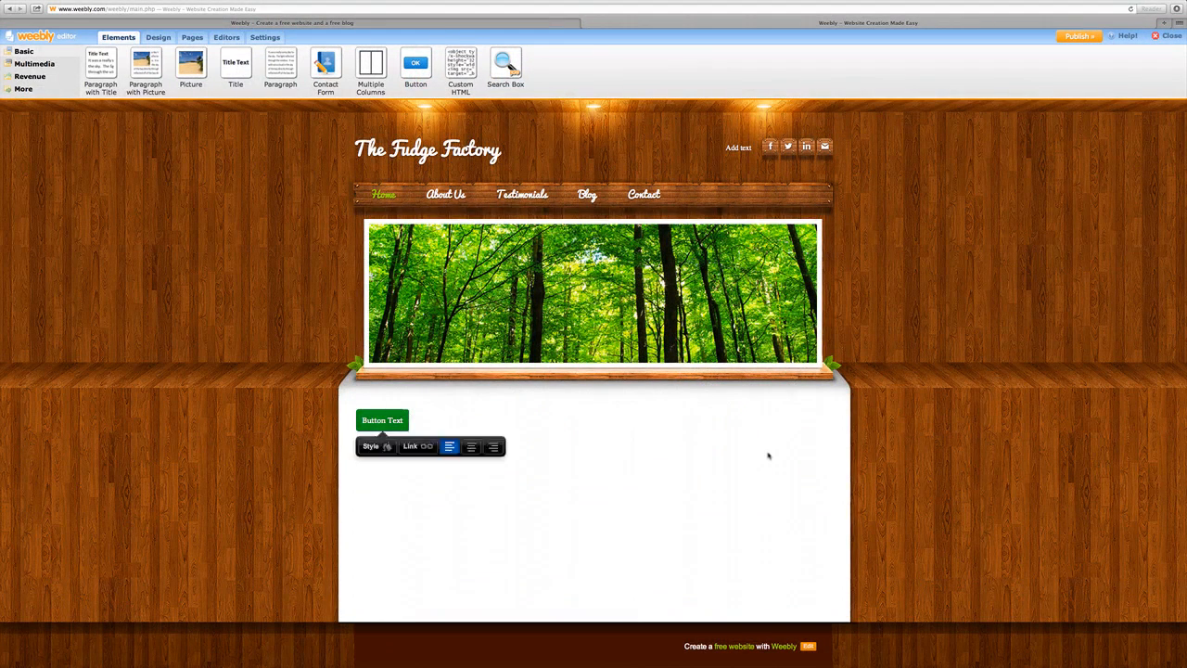
# Step: Review the site's Testimonials, About Us, Home and Contact pages in the editor
pyautogui.click(768, 455)
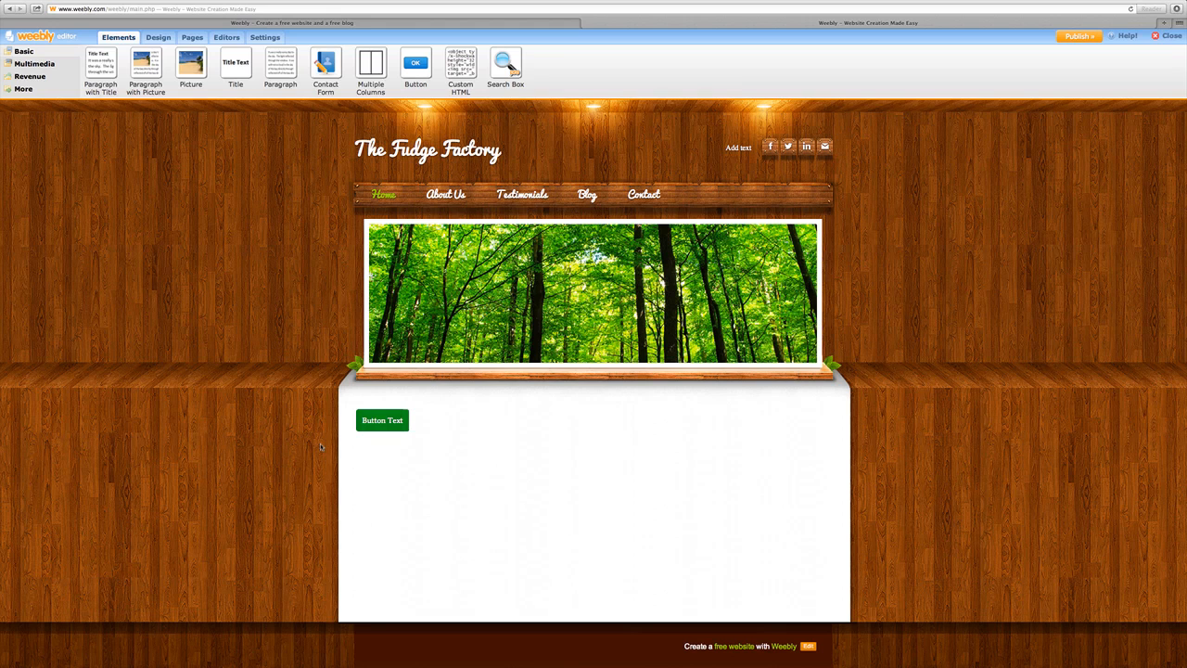
pyautogui.click(517, 197)
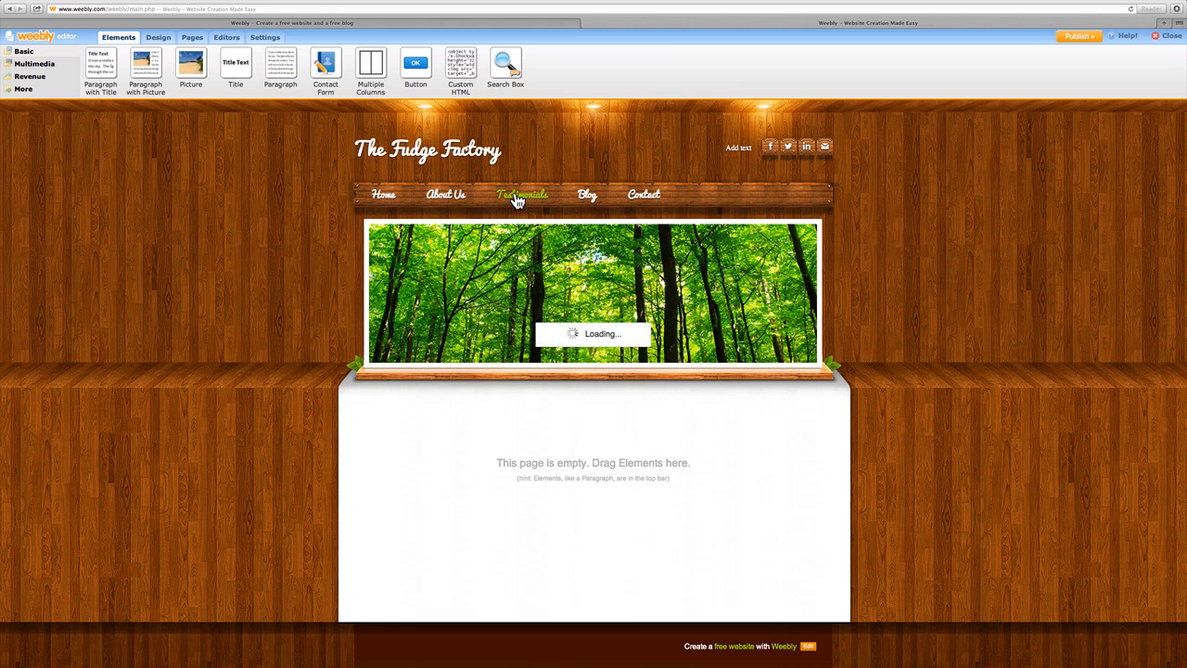
pyautogui.click(460, 197)
pyautogui.click(393, 198)
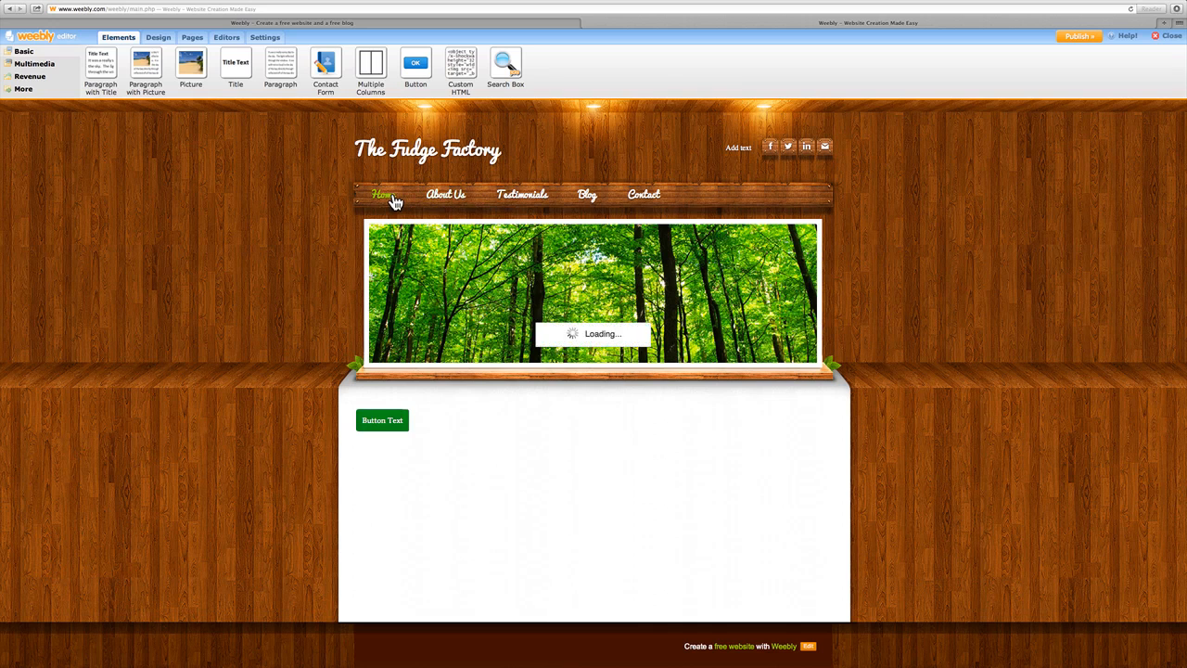
pyautogui.click(641, 207)
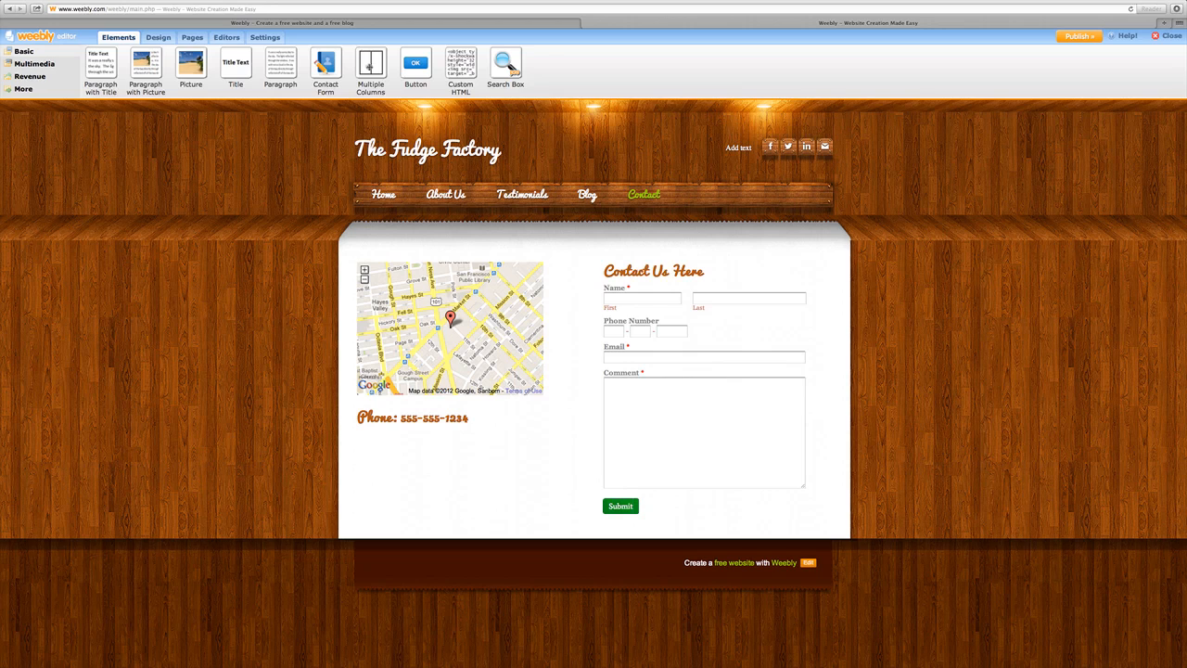
# Step: Return to the Weebly sign-up page in the other browser tab, and switch to the desktop
pyautogui.click(338, 26)
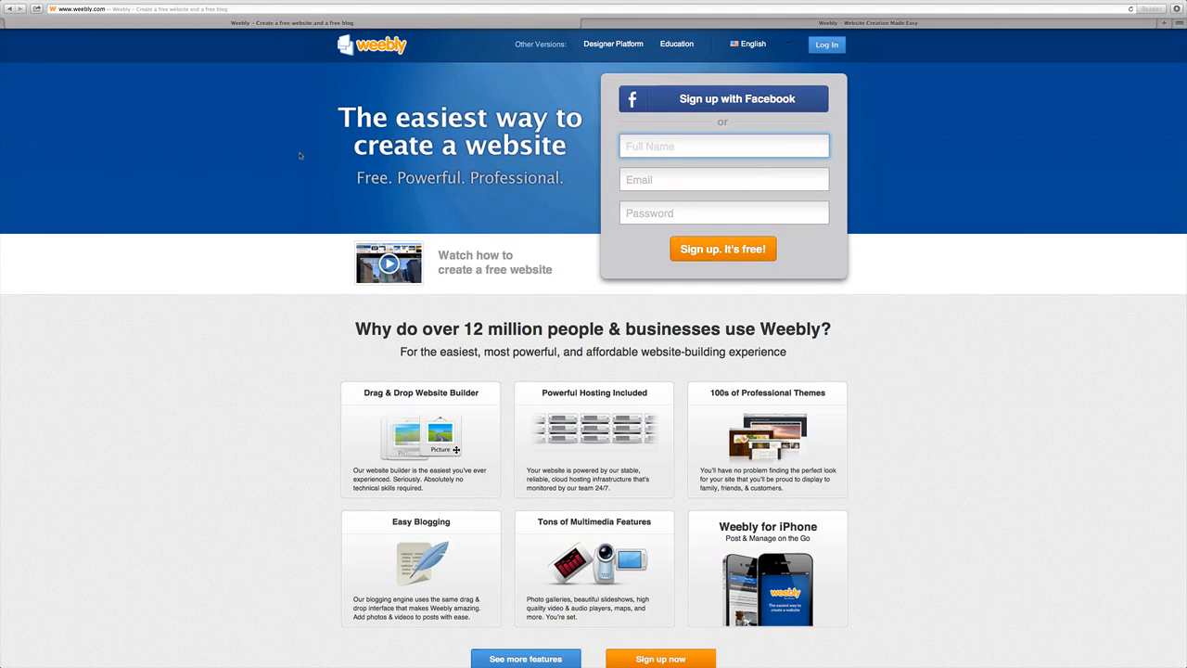
pyautogui.hotkey('ctrl', 'Left')
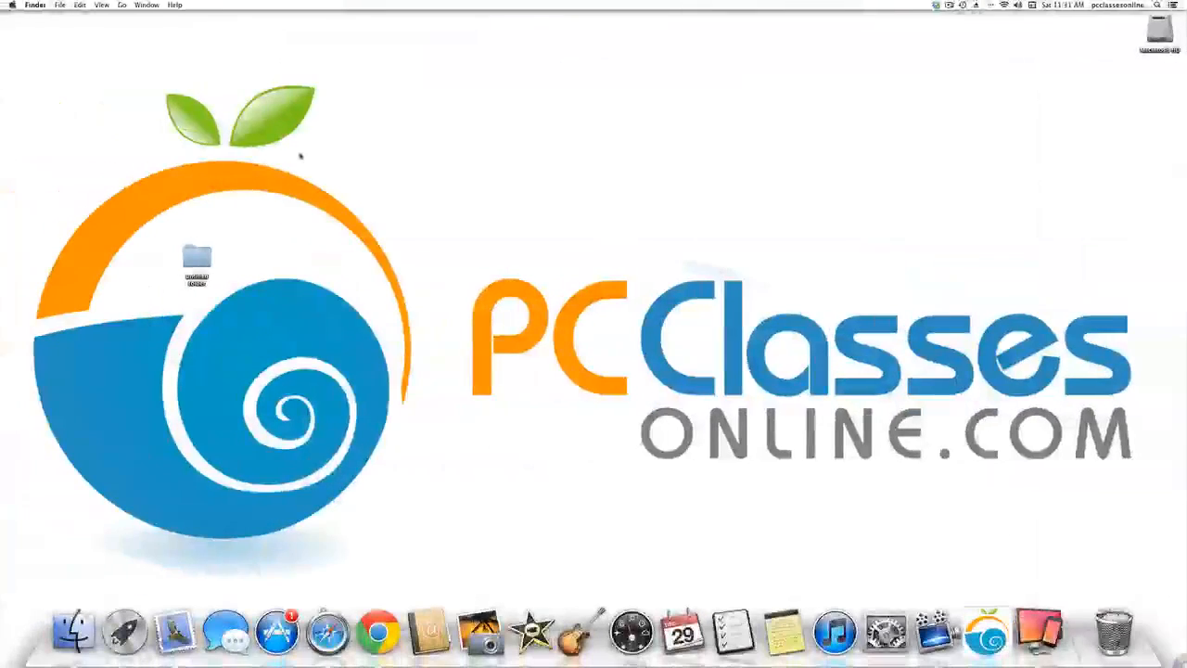